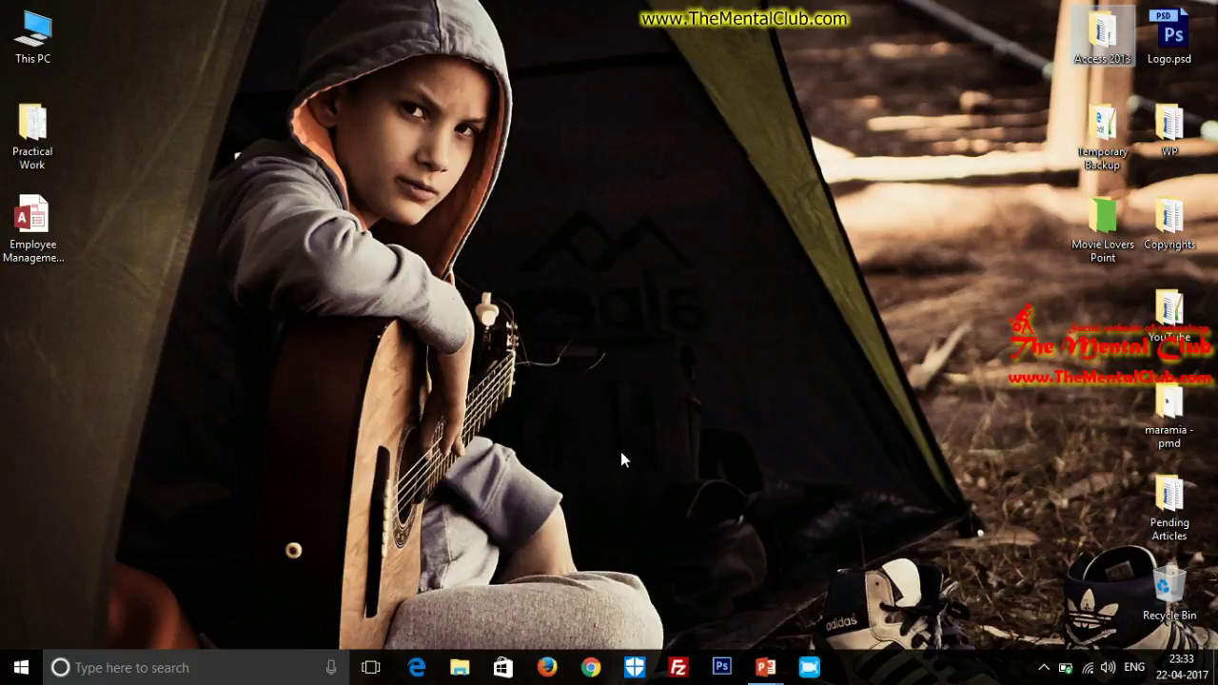
Step: Open the Practical Work folder and view its relationships gif full screen in Photos
{"action": "left_click", "coordinate": [49, 140]}
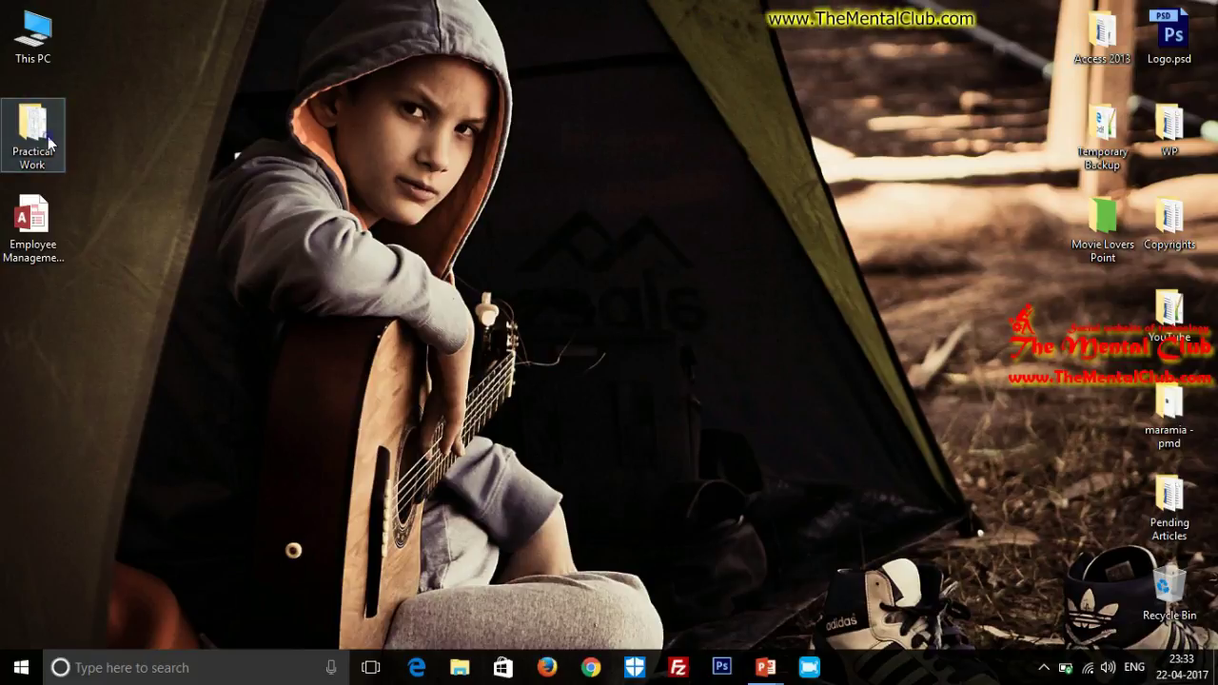
{"action": "double_click", "coordinate": [50, 141]}
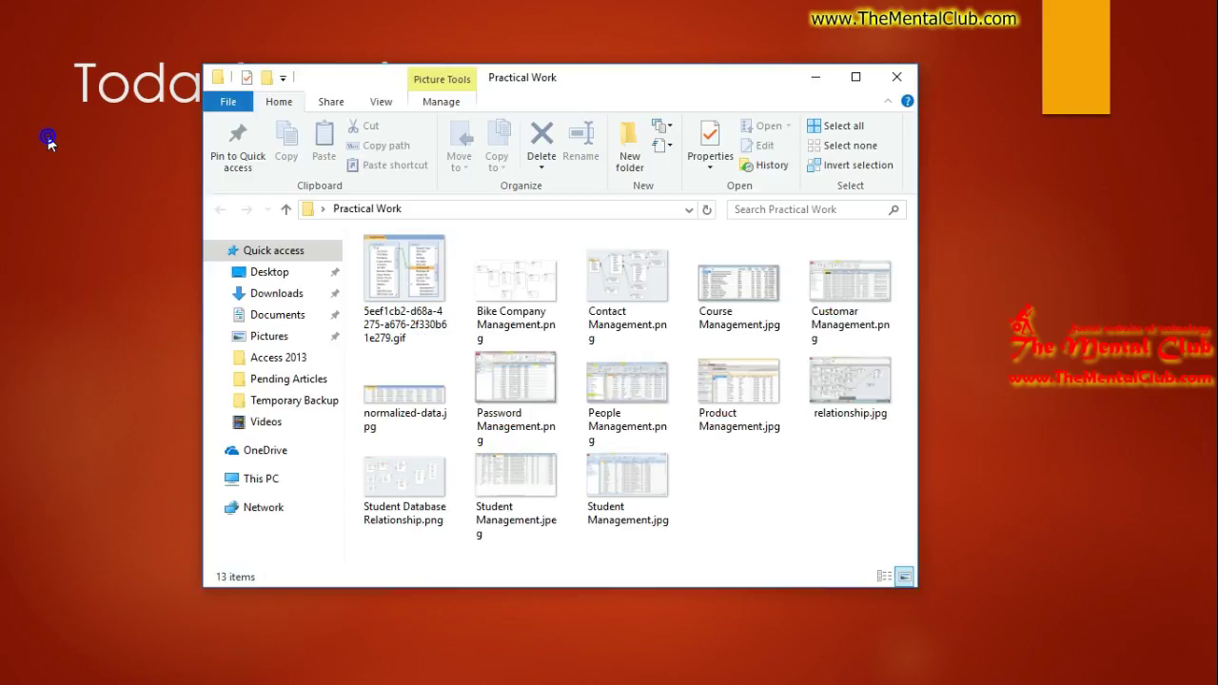
{"action": "double_click", "coordinate": [388, 274]}
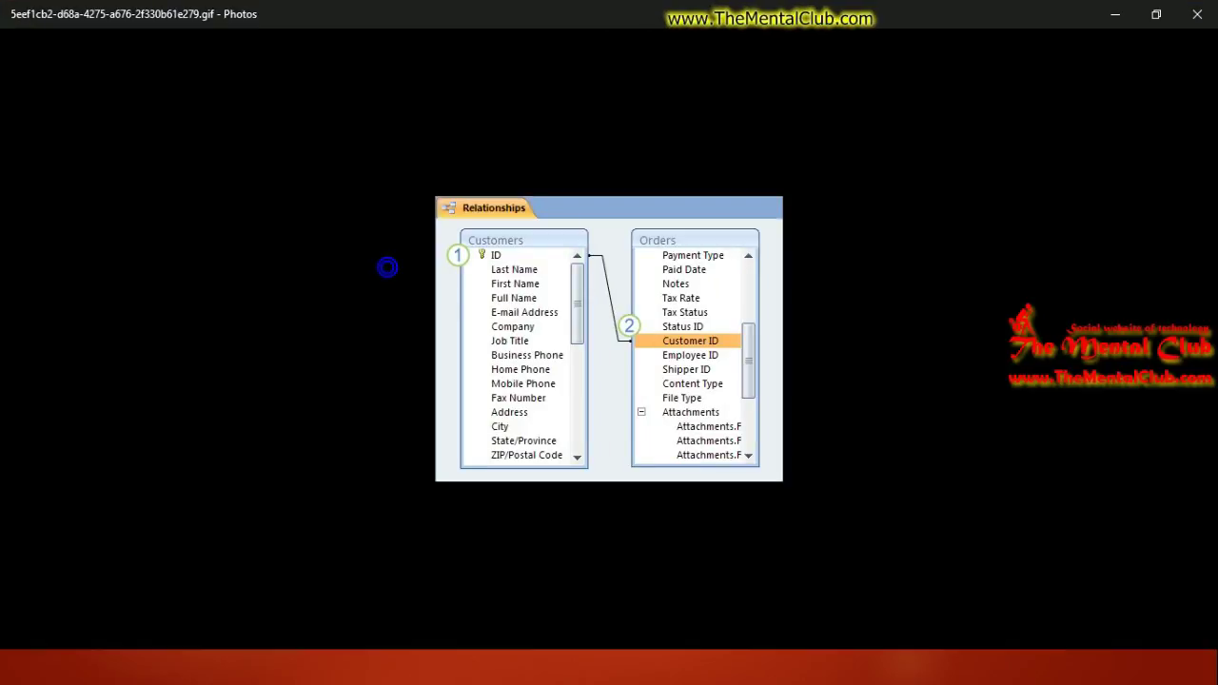
{"action": "left_click", "coordinate": [1185, 636]}
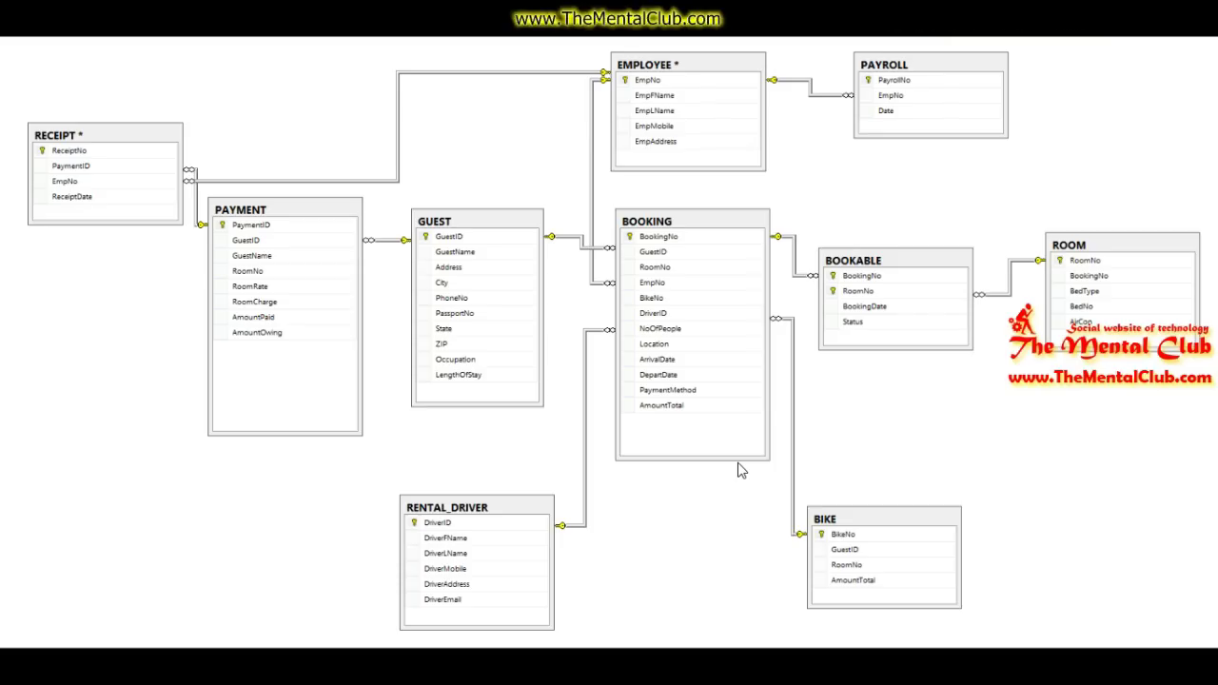
{"action": "mouse_move", "coordinate": [844, 505]}
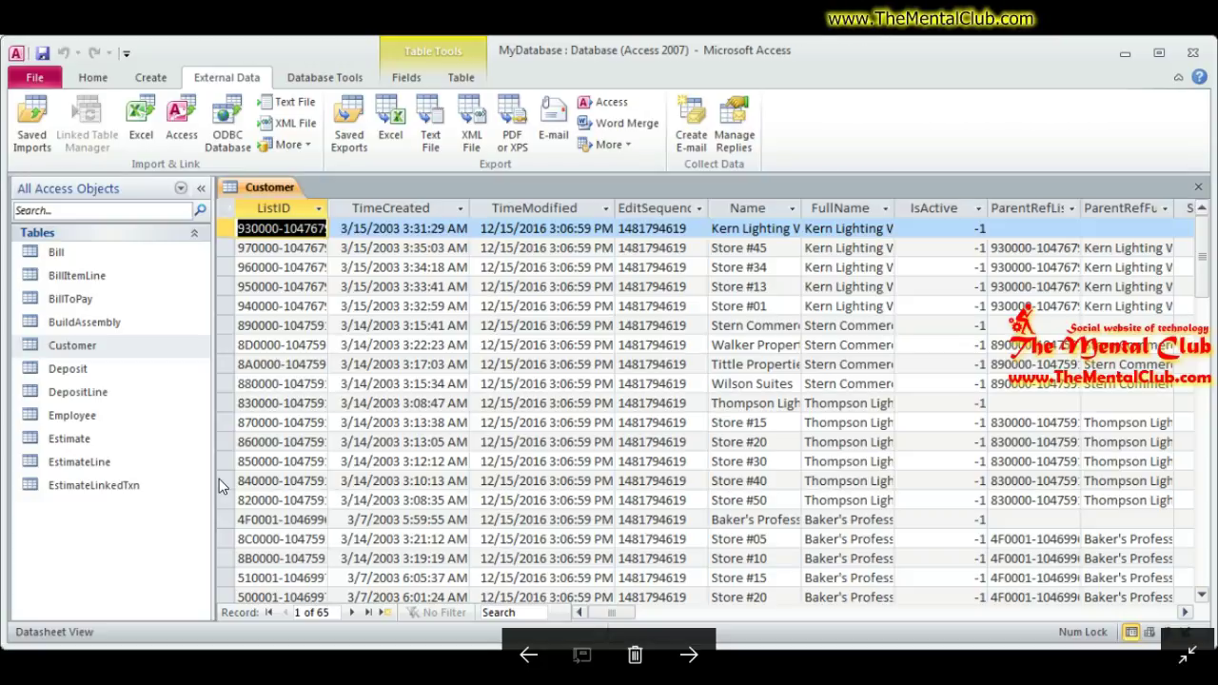
Step: Step through the tblFederalBudget2, People table and SharePoint zWorldDemo screenshots
{"action": "key", "text": "Right"}
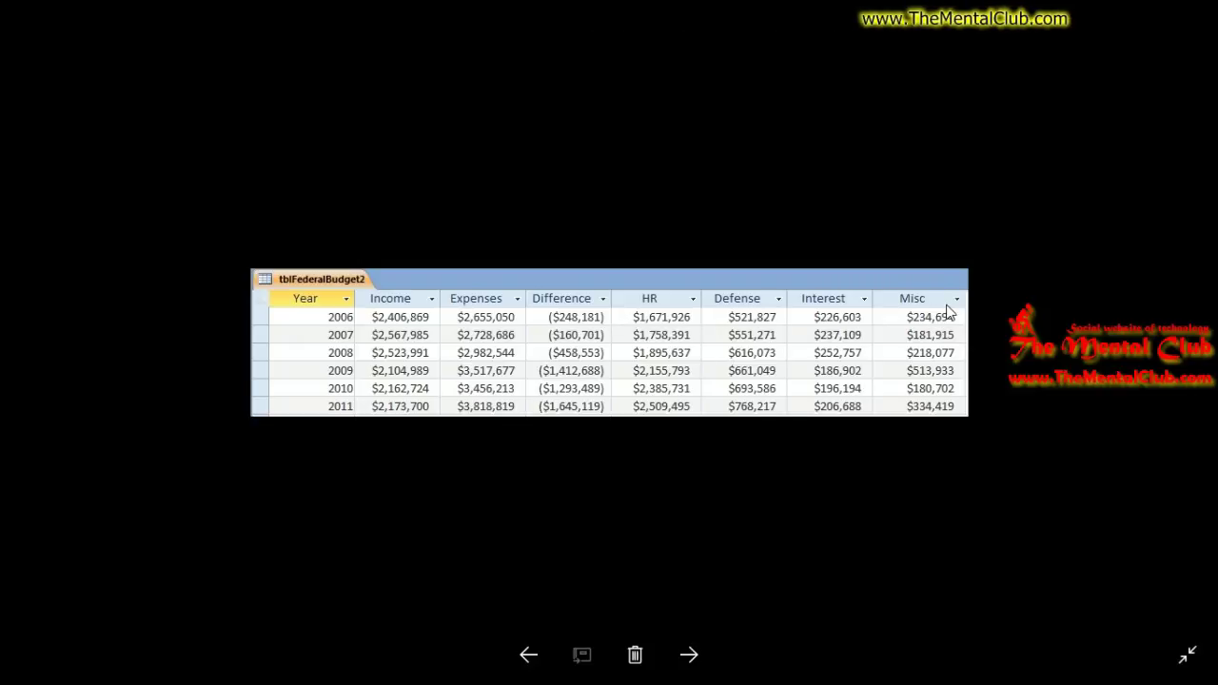
{"action": "key", "text": "Right"}
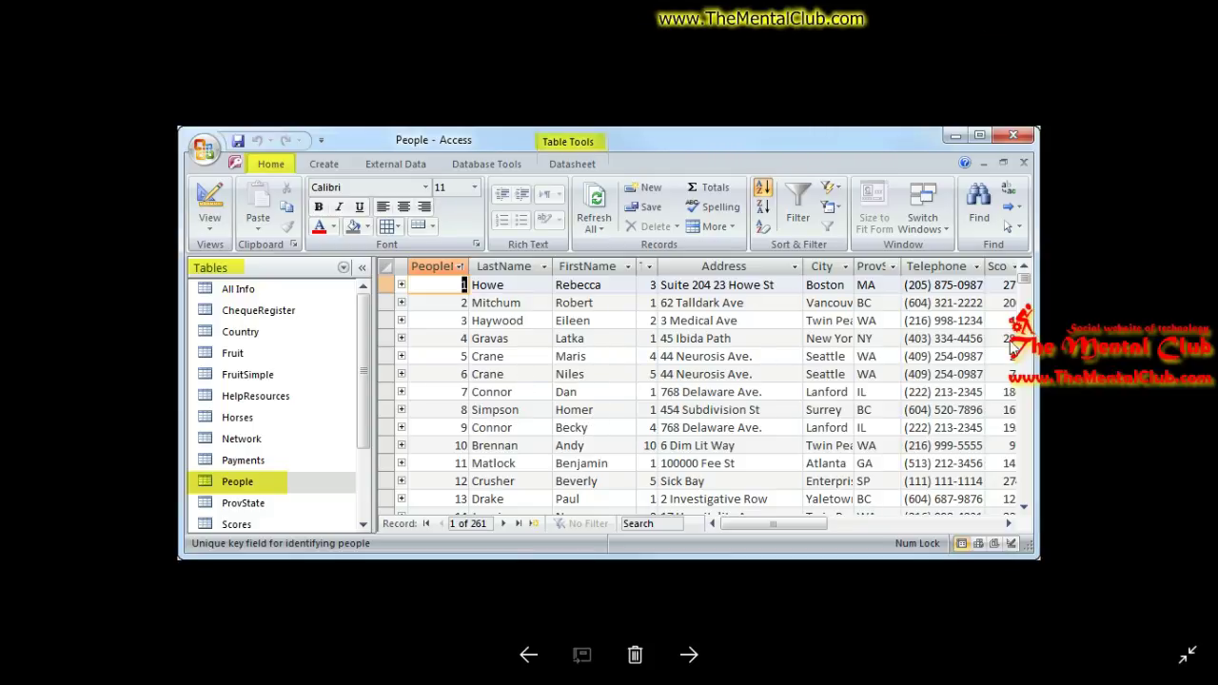
{"action": "key", "text": "Right"}
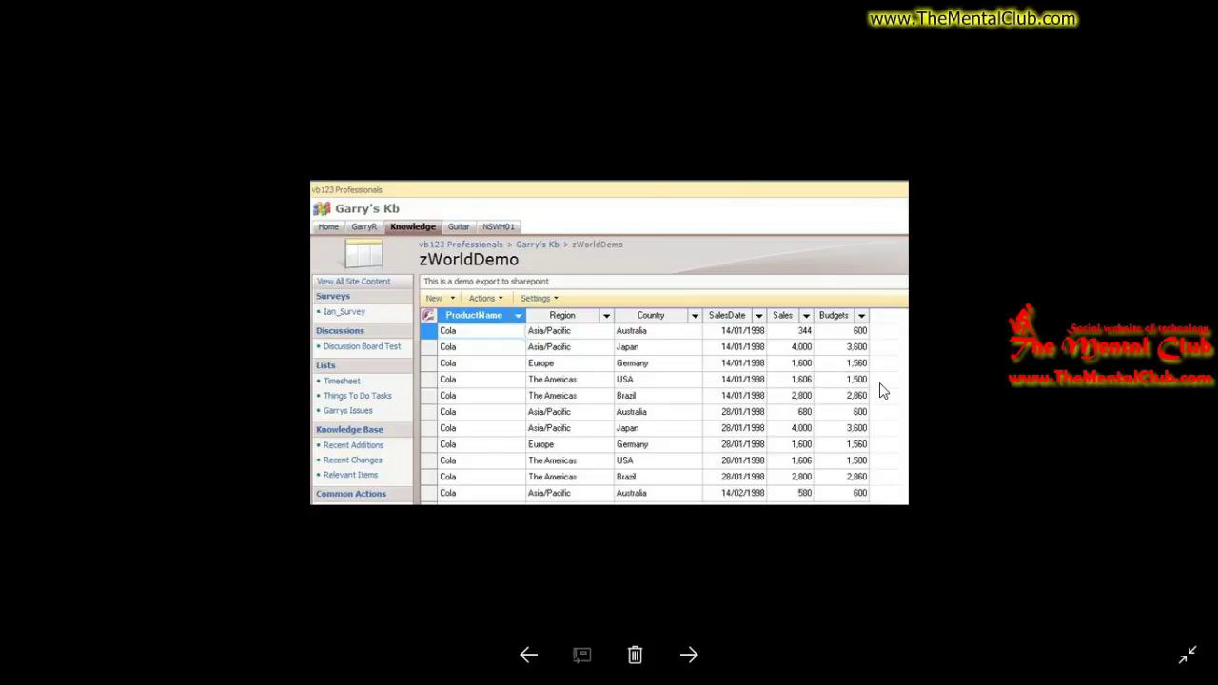
Step: Advance to the Access relationships diagram screenshot
{"action": "key", "text": "Right"}
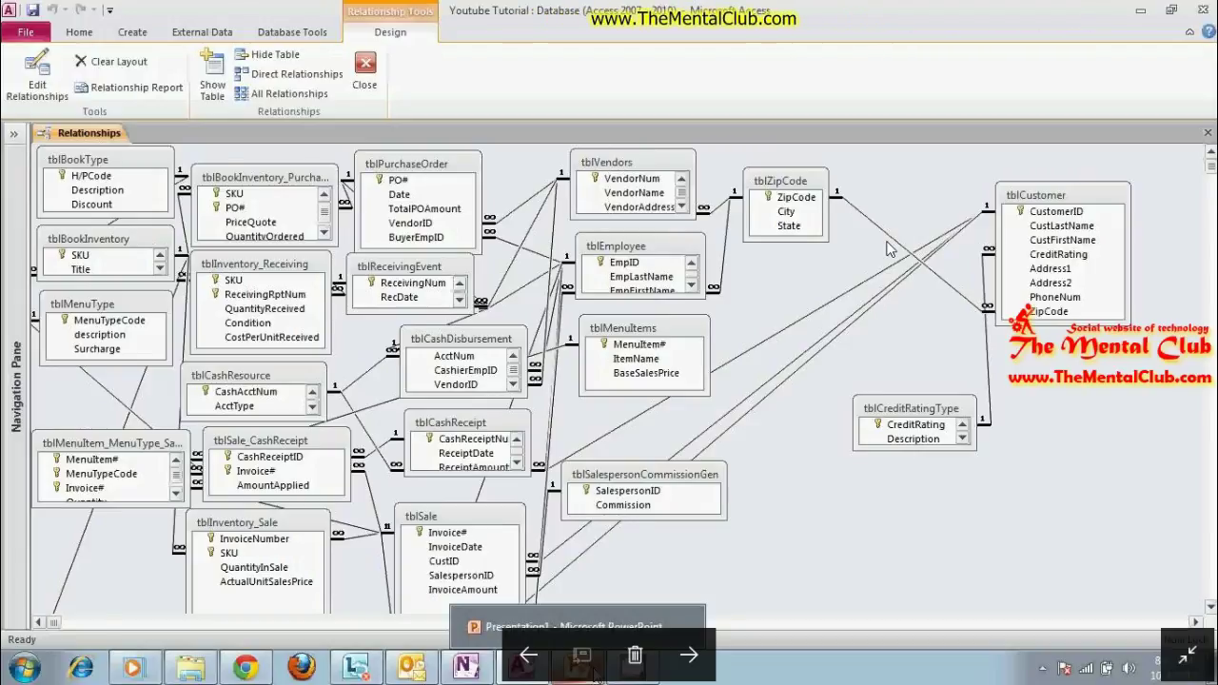
Step: Advance to the Student Management screenshot, then close Photos
{"action": "key", "text": "Right"}
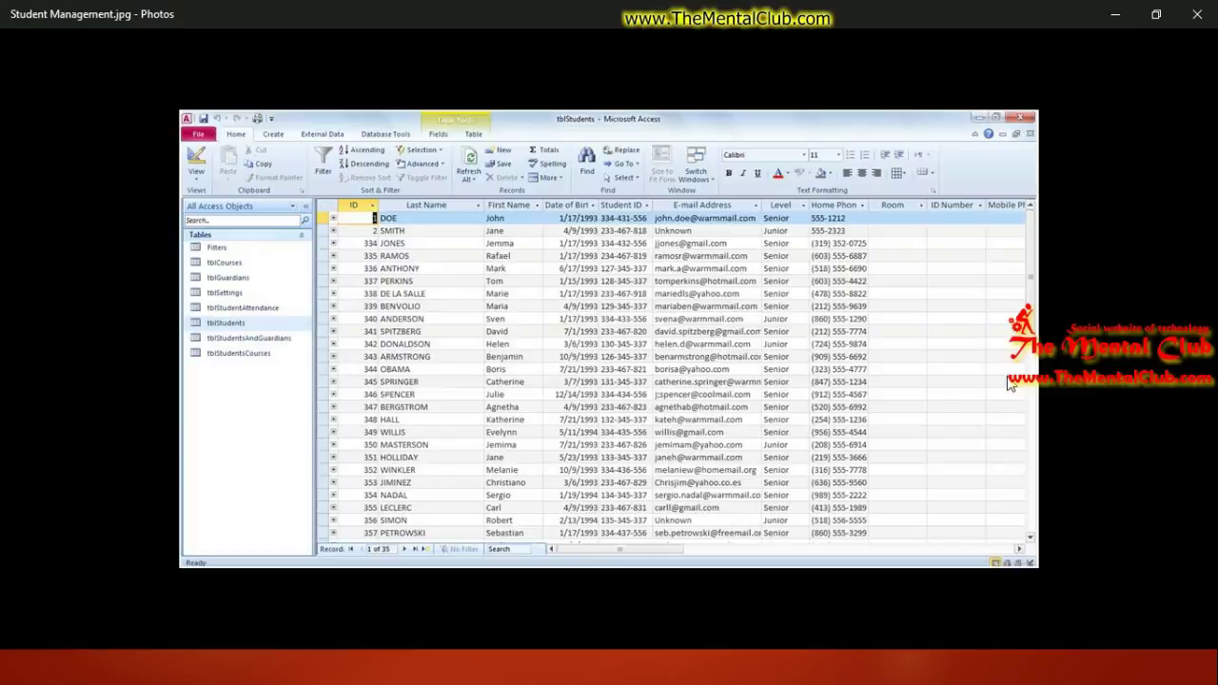
{"action": "left_click", "coordinate": [1197, 13]}
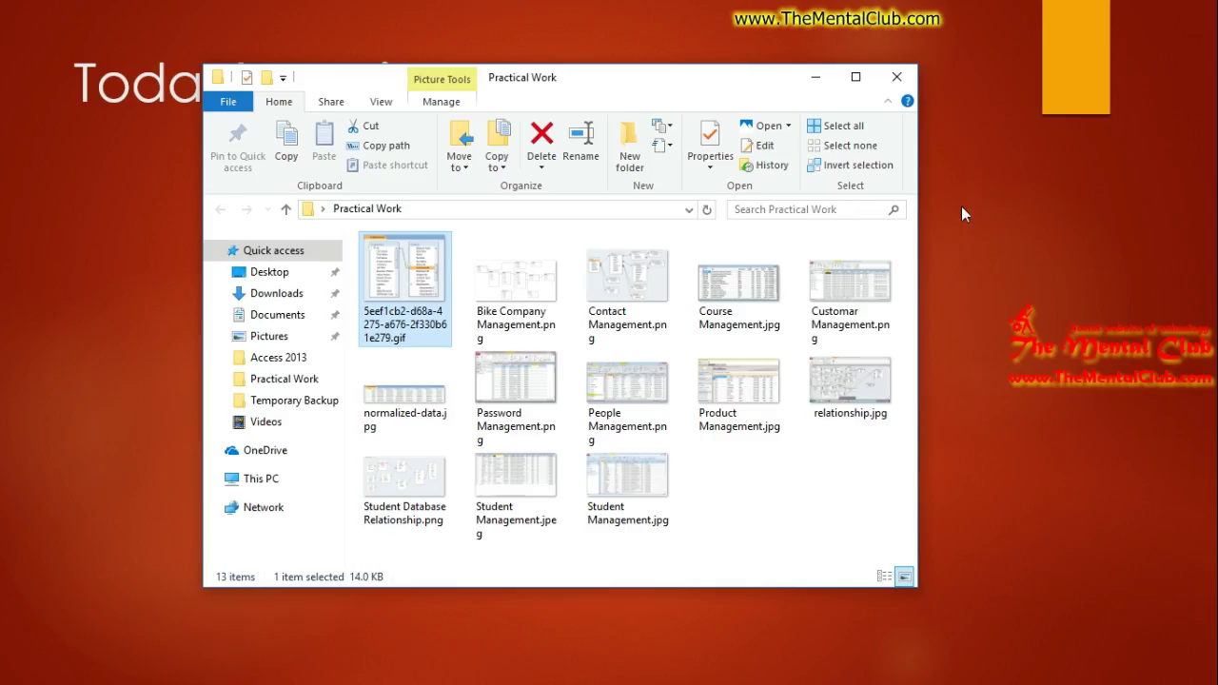
Step: Close the Practical Work folder window, show the desktop and refresh it
{"action": "left_click", "coordinate": [890, 86]}
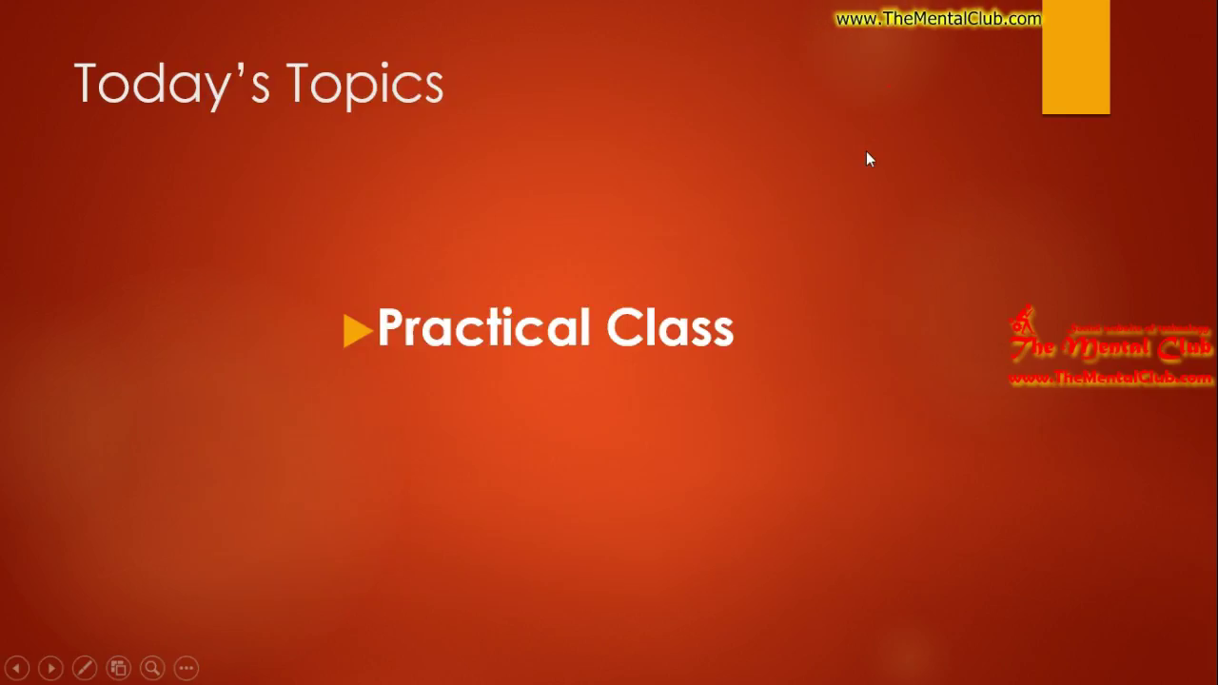
{"action": "key", "text": "super+d"}
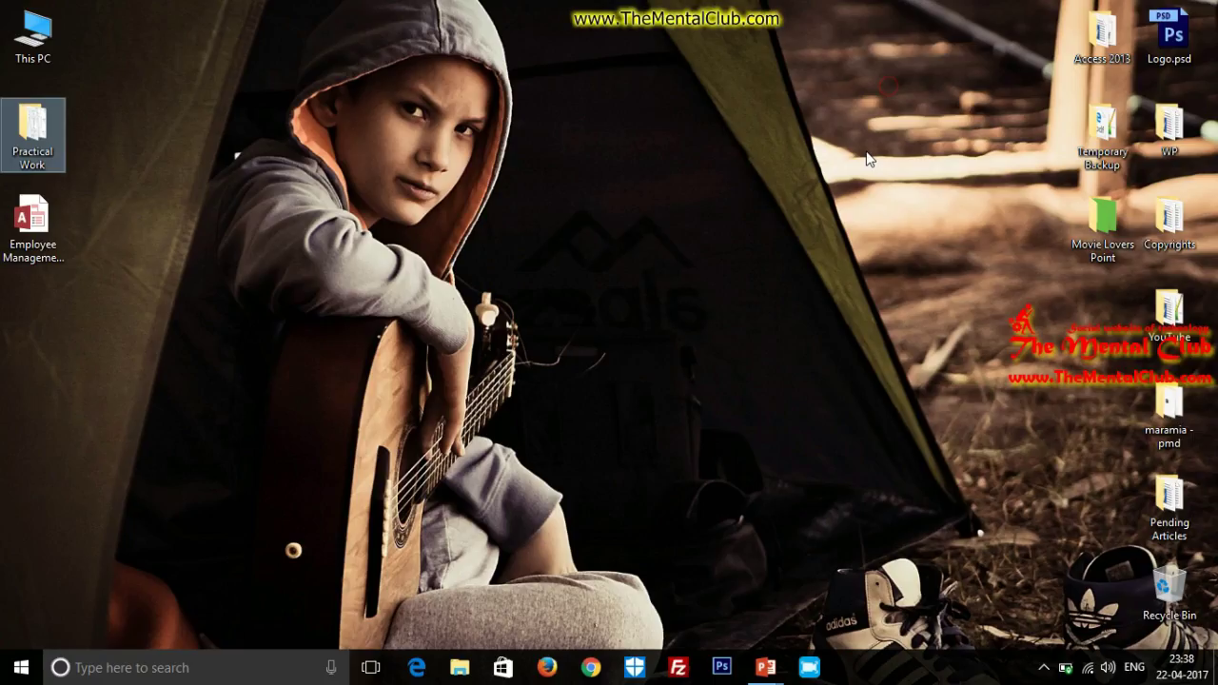
{"action": "right_click", "coordinate": [541, 152]}
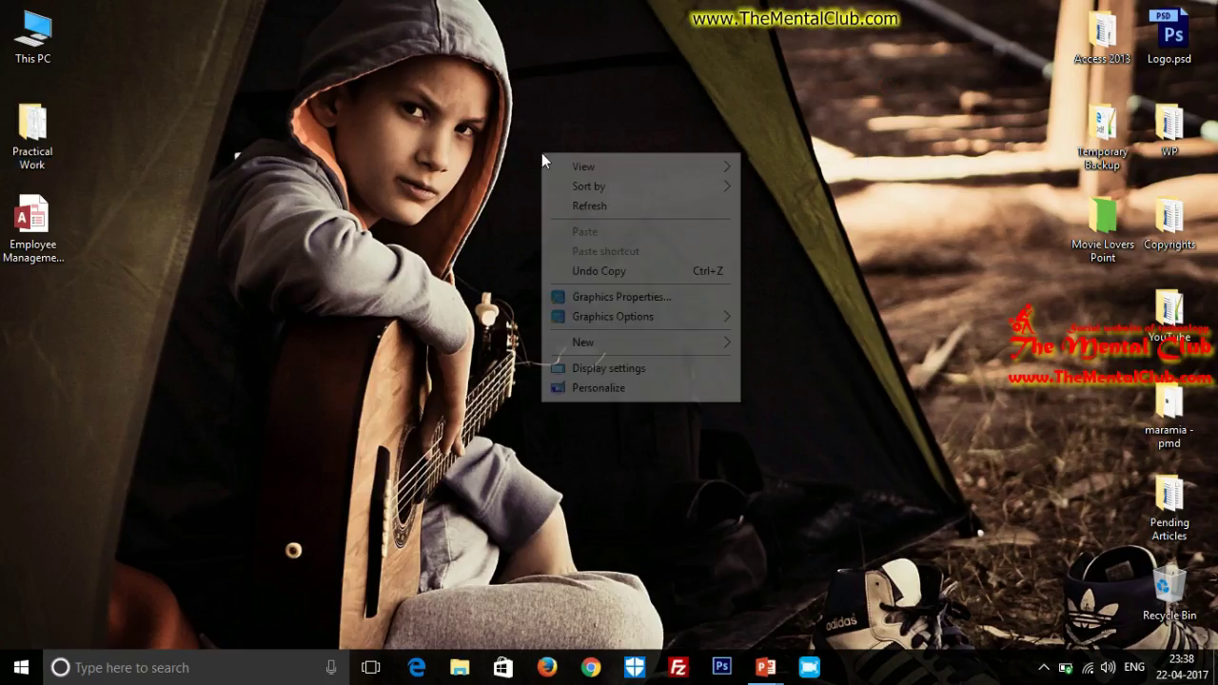
{"action": "left_click", "coordinate": [586, 199]}
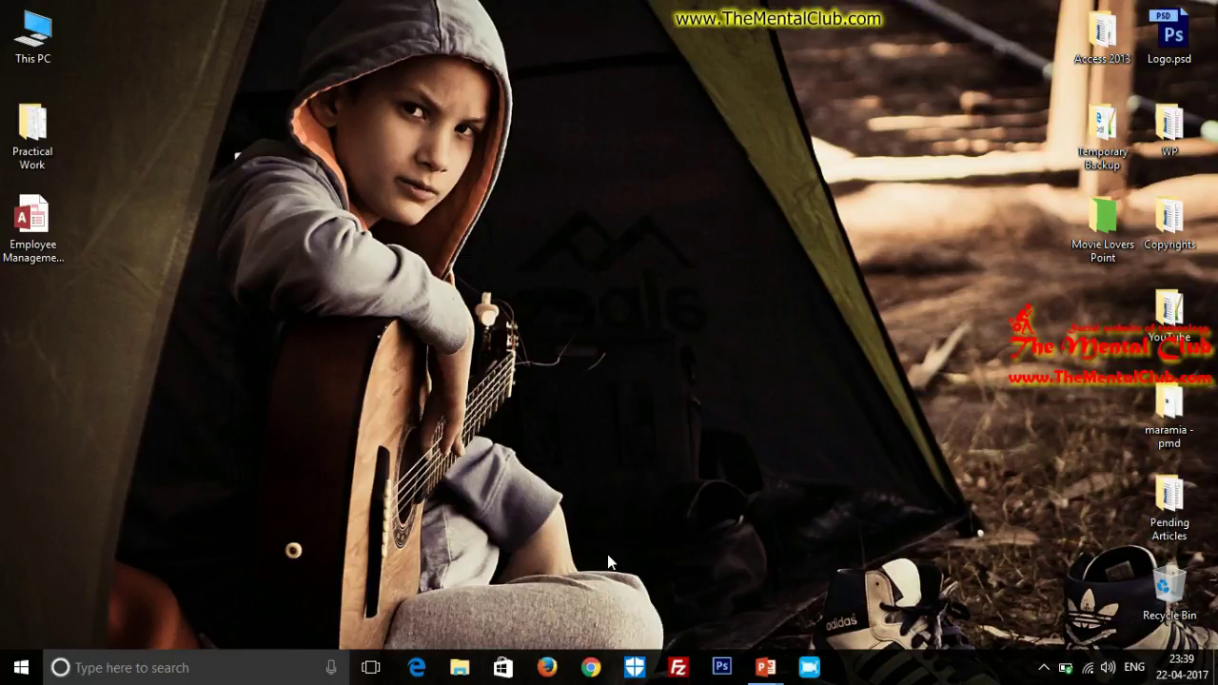
Step: Load thementalclub.com/Access2013 in Chrome
{"action": "left_click", "coordinate": [590, 669]}
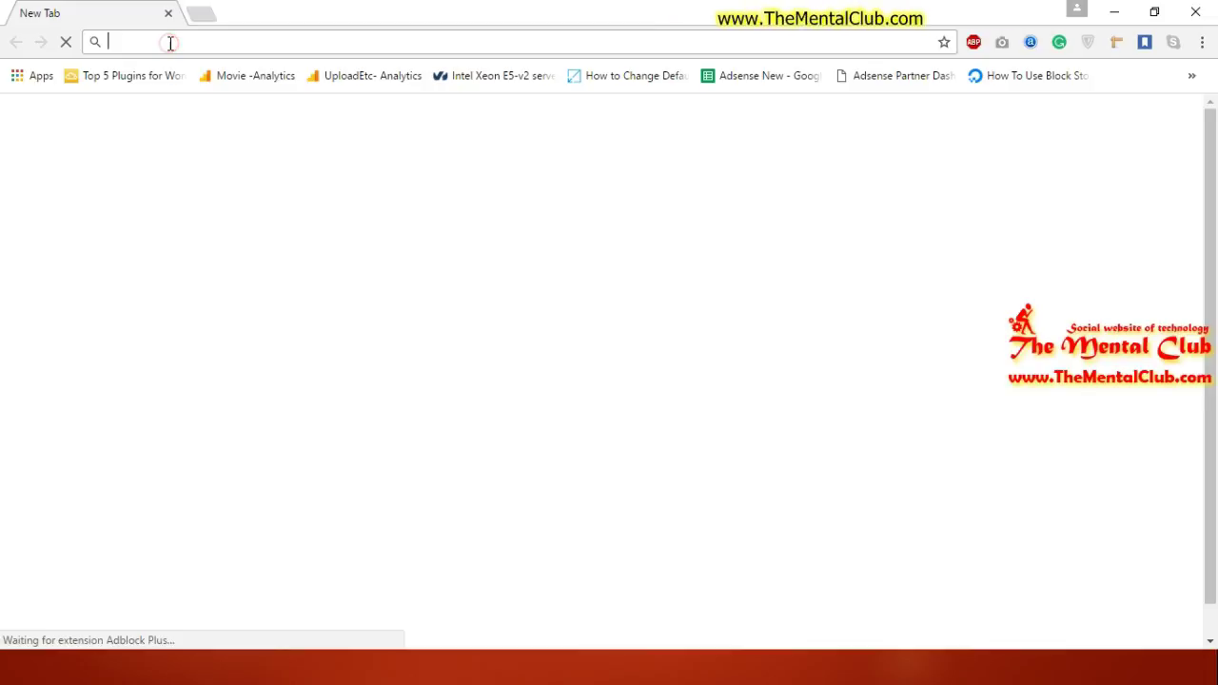
{"action": "type", "text": "themen"}
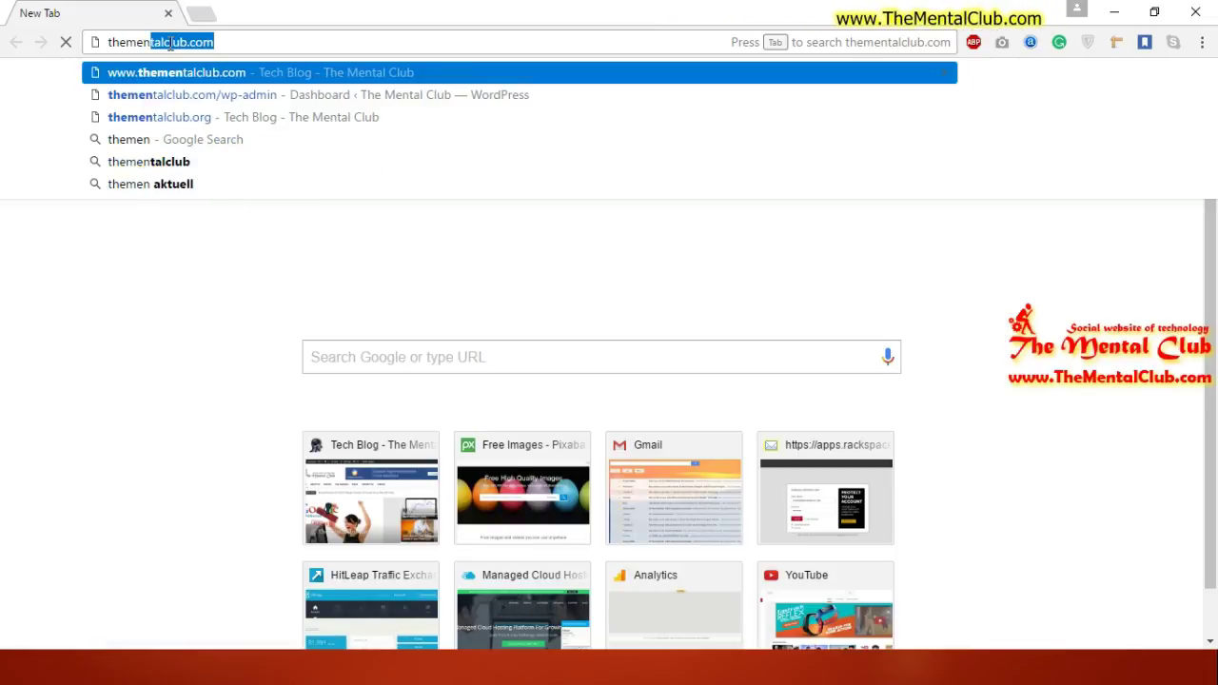
{"action": "type", "text": "talclub"}
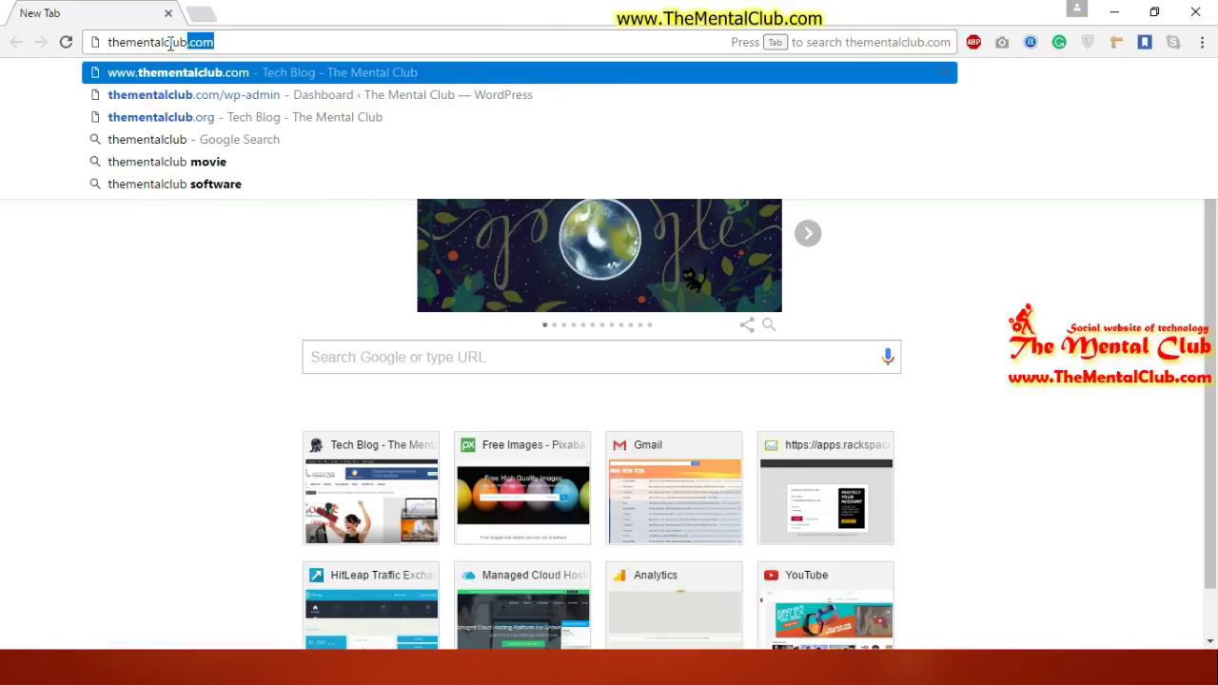
{"action": "type", "text": ".com/A"}
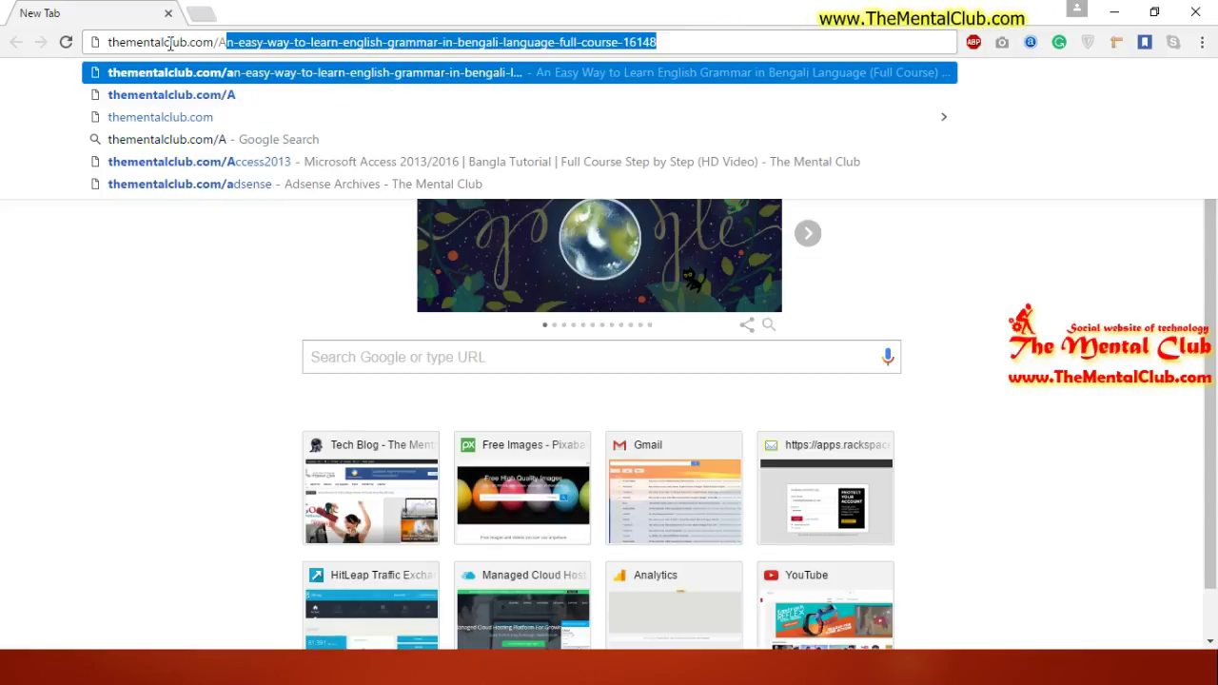
{"action": "type", "text": "ccess"}
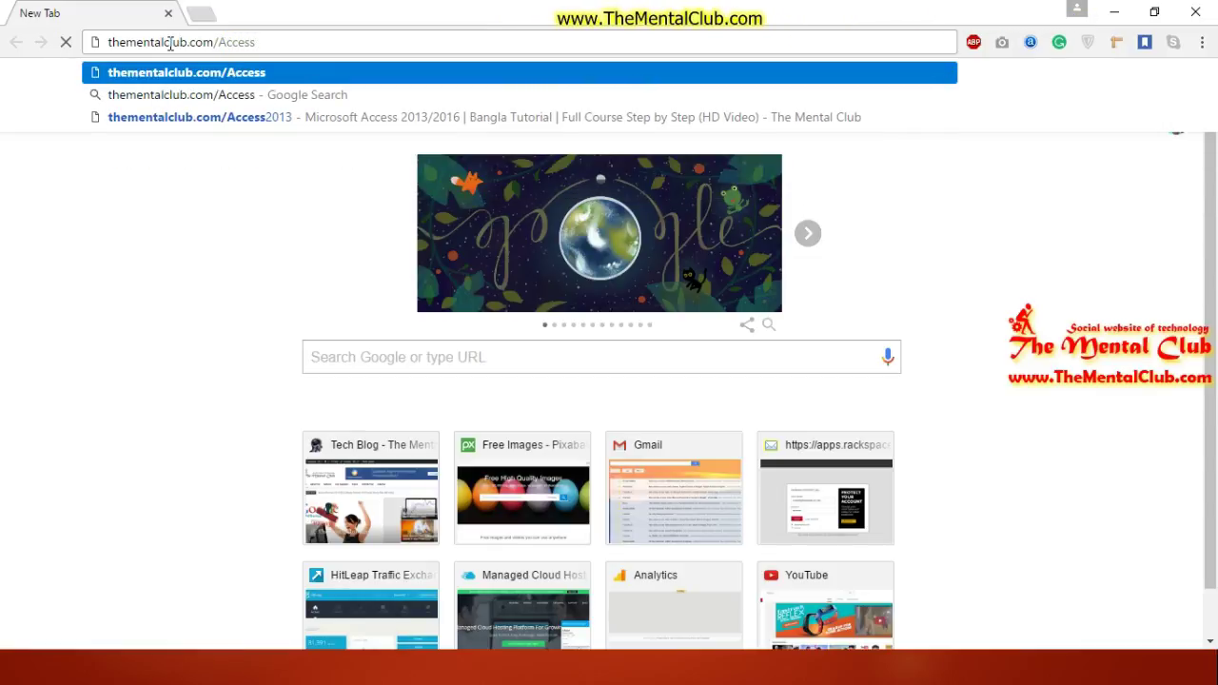
{"action": "type", "text": "2013"}
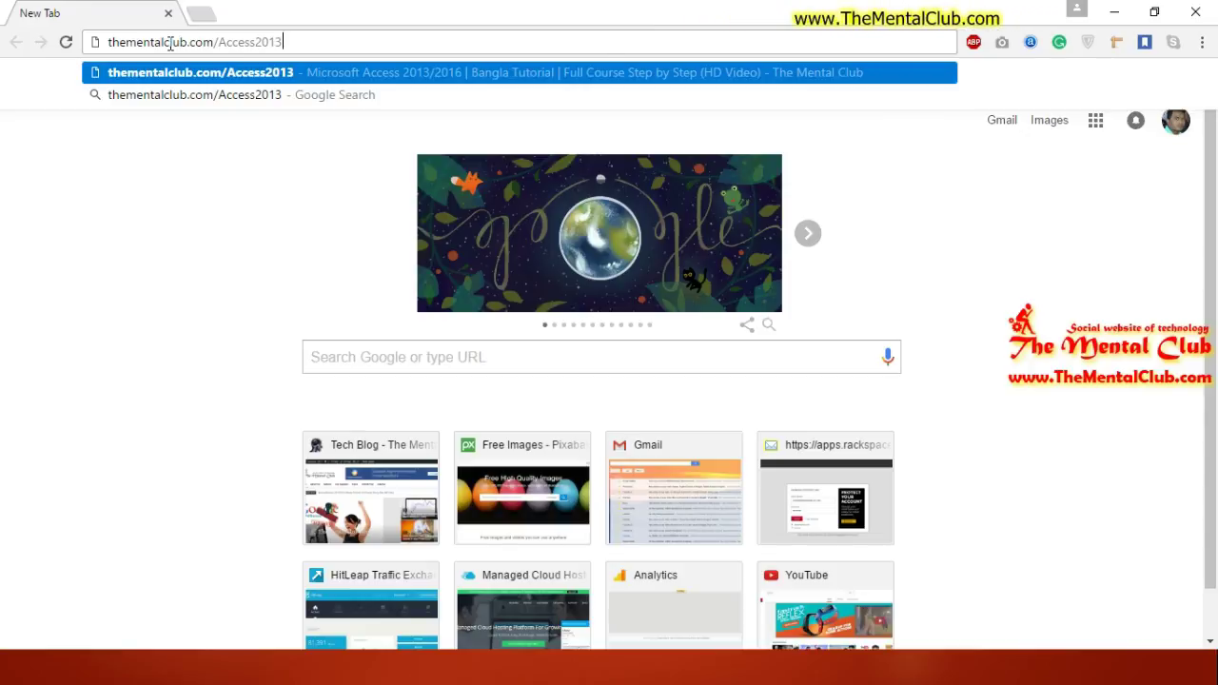
{"action": "key", "text": "Return"}
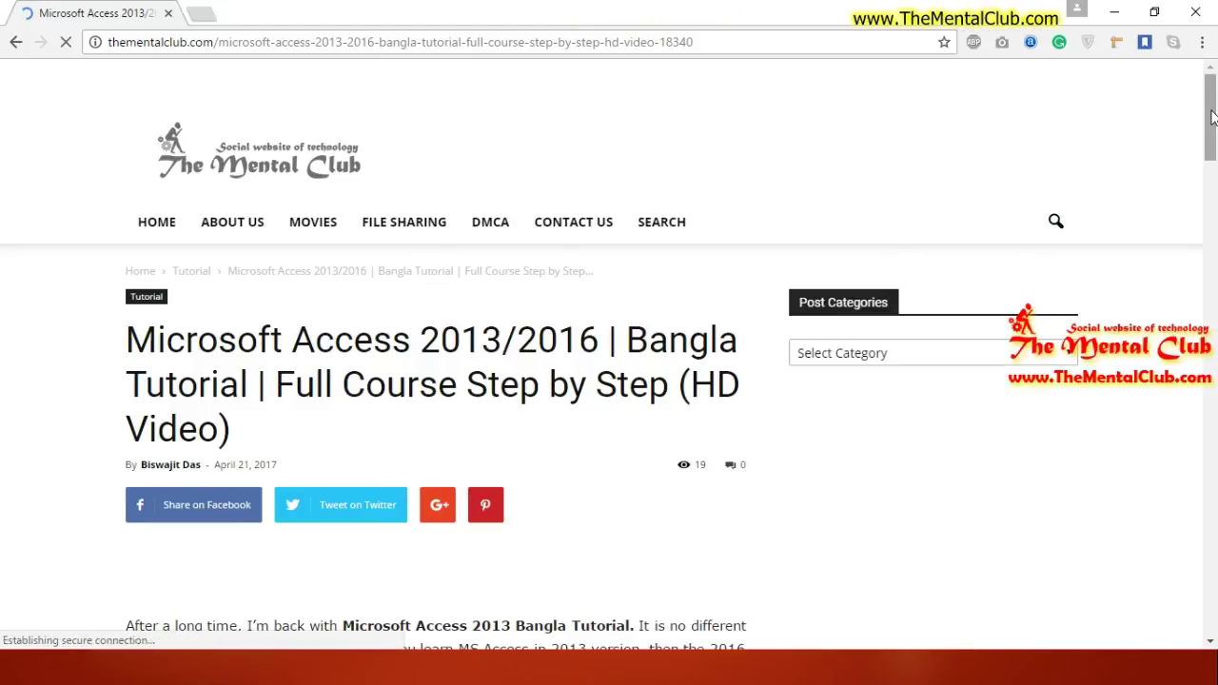
Step: Download the Access 2013 practical questions PDF and open it from the download bar
{"action": "left_click_drag", "start_coordinate": [1214, 129], "coordinate": [1214, 365]}
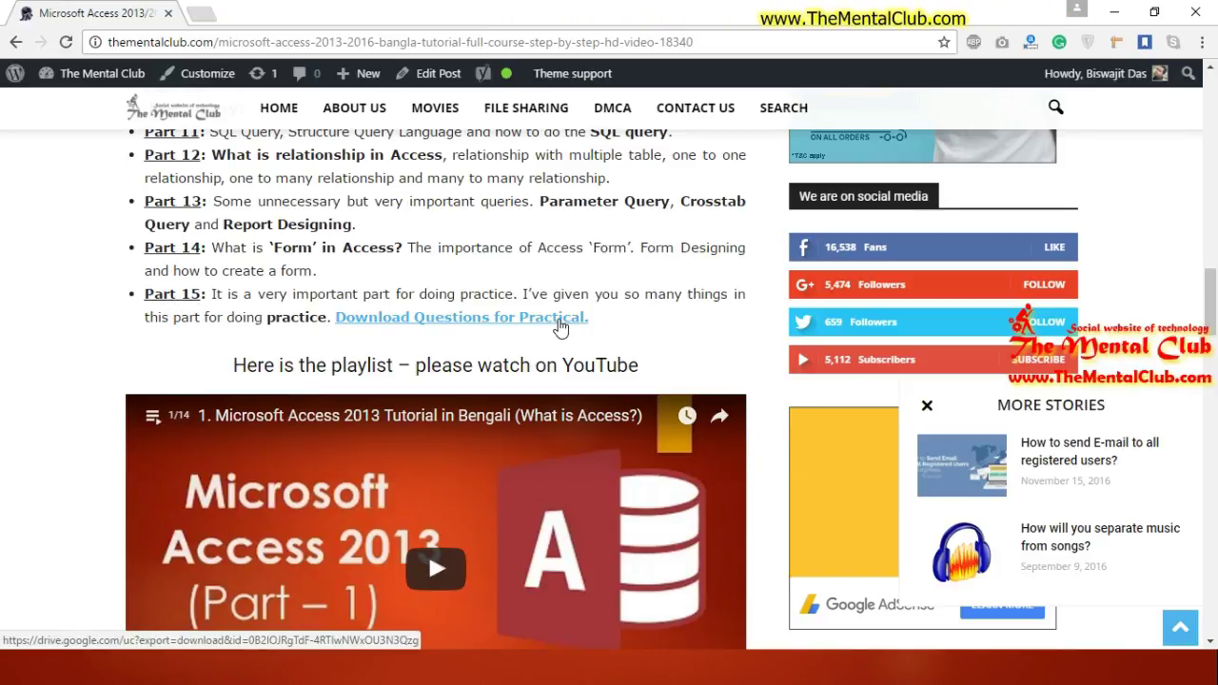
{"action": "left_click", "coordinate": [458, 319]}
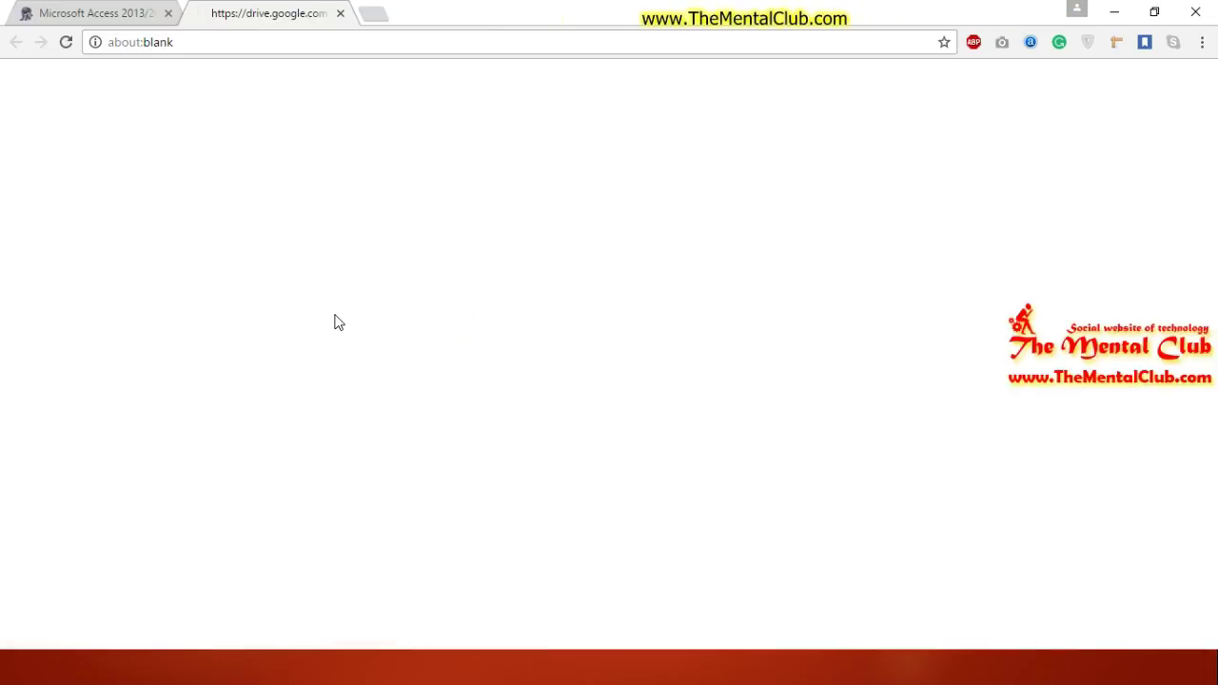
{"action": "left_click", "coordinate": [82, 12]}
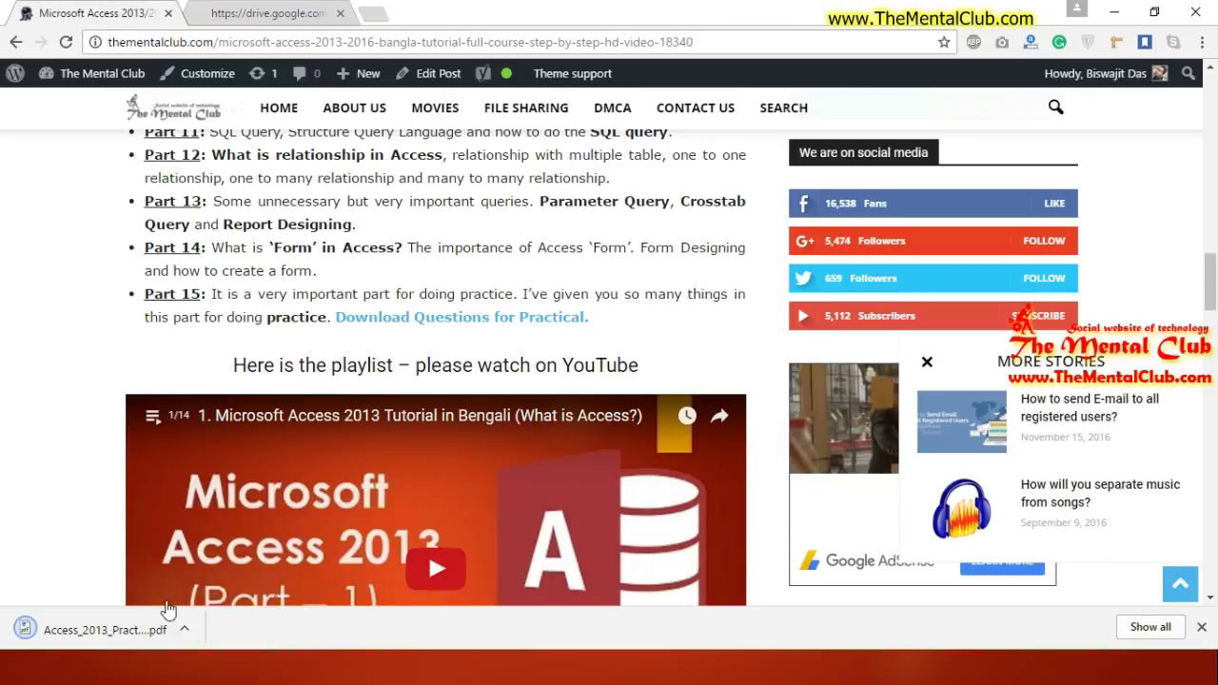
{"action": "left_click", "coordinate": [121, 636]}
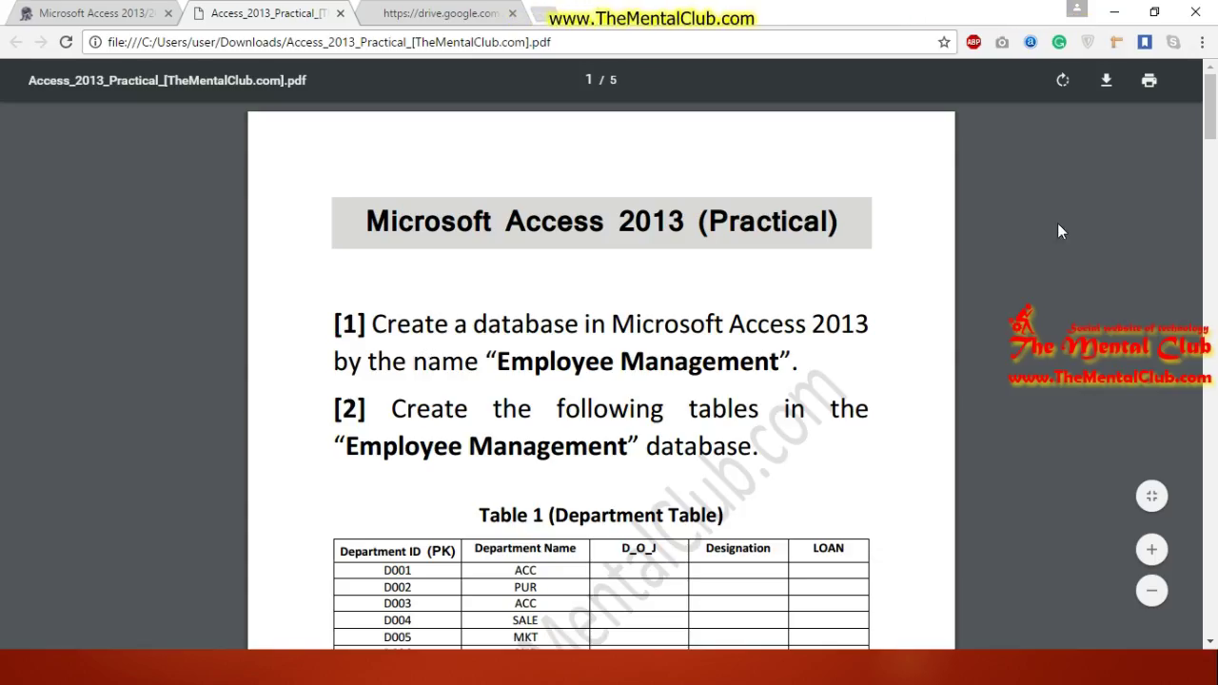
Step: Scroll the practical PDF down toward the data validation rules
{"action": "left_click_drag", "start_coordinate": [1212, 114], "coordinate": [1212, 119]}
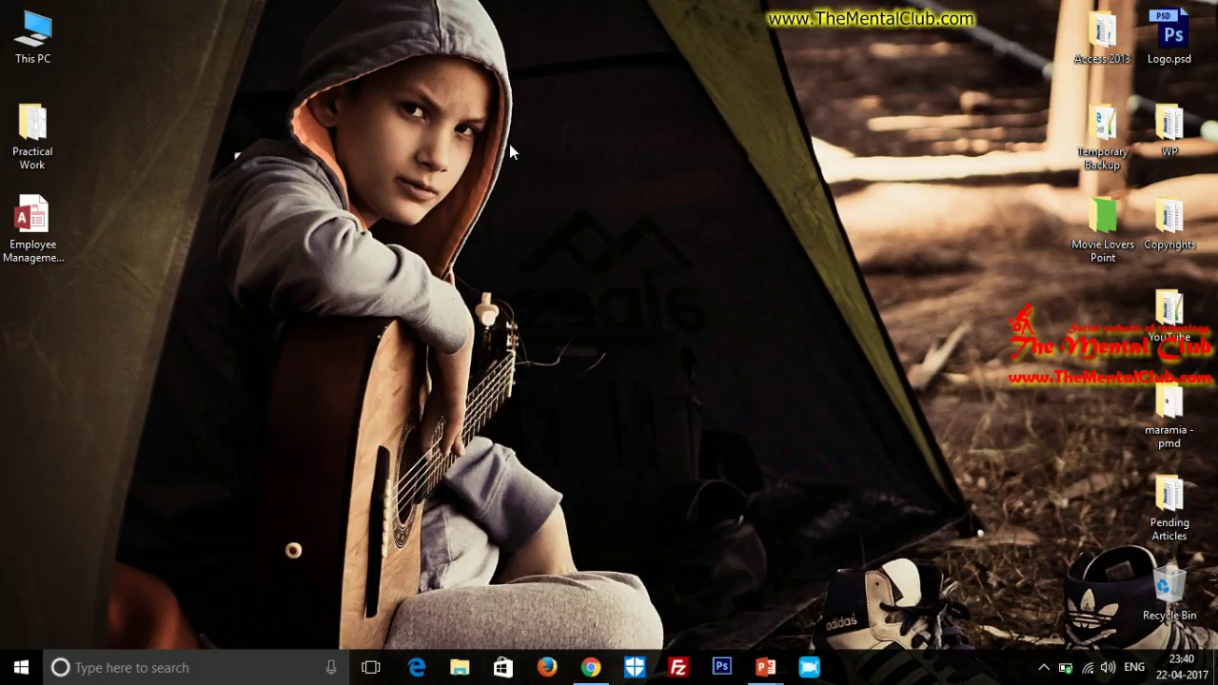
Step: Refresh the desktop, reposition Employee Management.accdb, and open it in Access
{"action": "right_click", "coordinate": [510, 151]}
{"action": "left_click", "coordinate": [555, 197]}
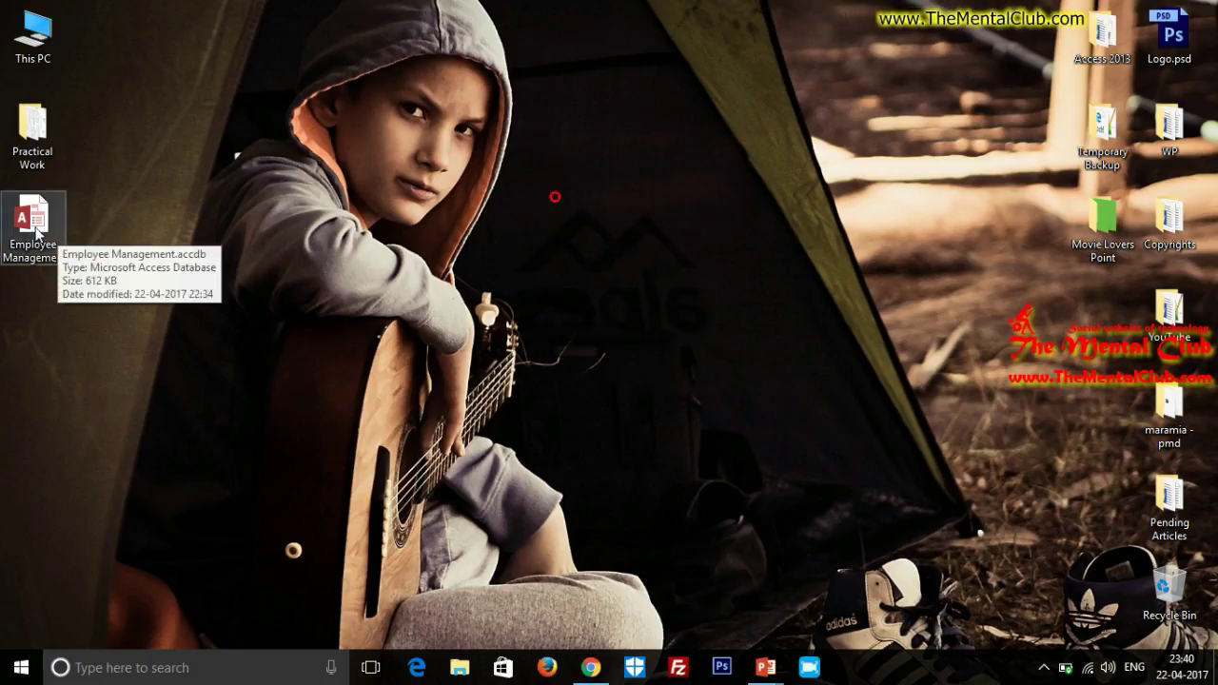
{"action": "left_click_drag", "start_coordinate": [35, 229], "coordinate": [571, 226]}
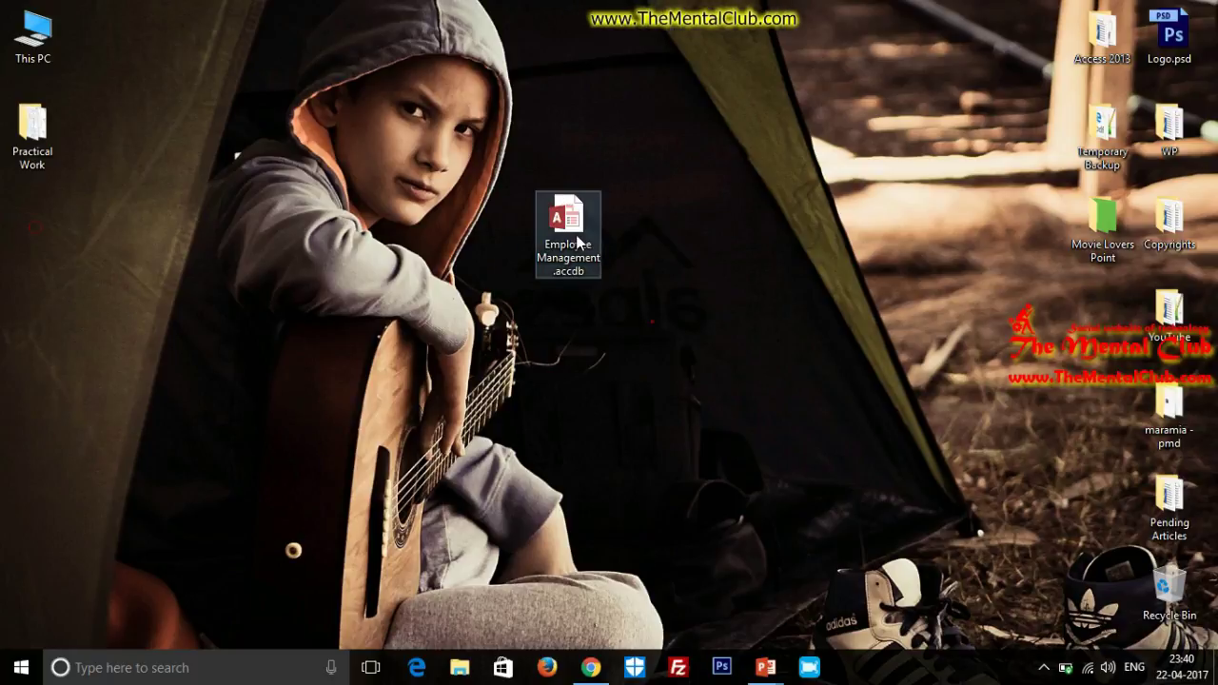
{"action": "left_click_drag", "start_coordinate": [560, 260], "coordinate": [60, 264]}
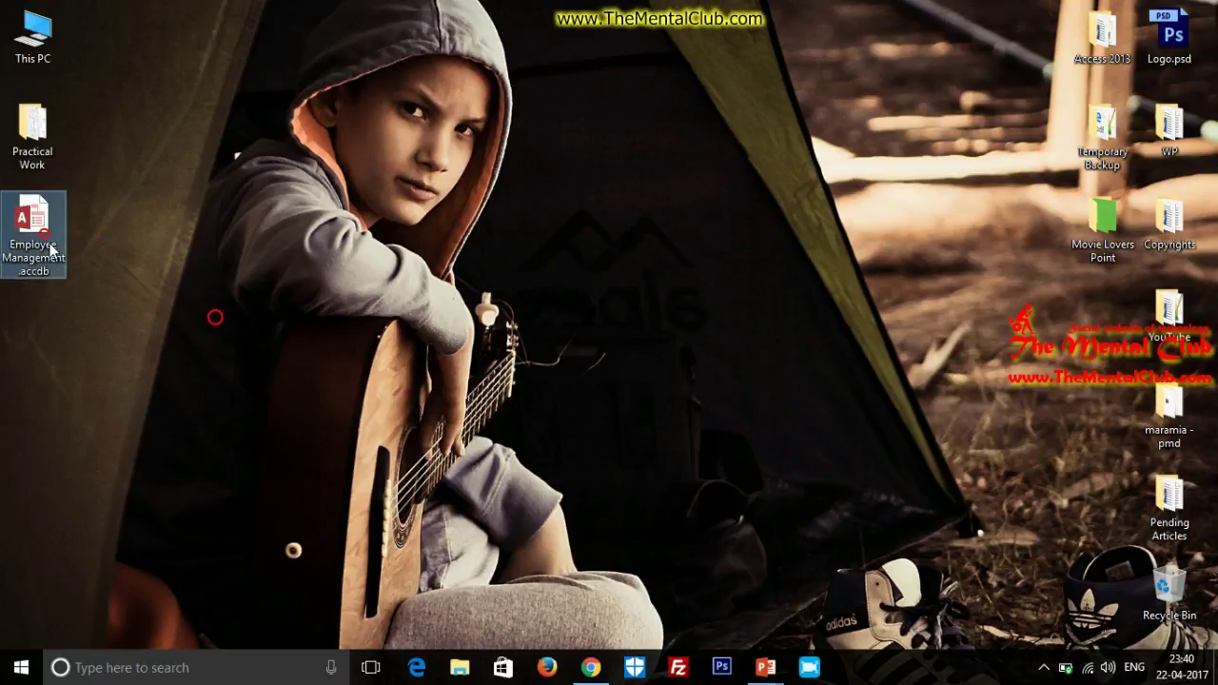
{"action": "double_click", "coordinate": [52, 247]}
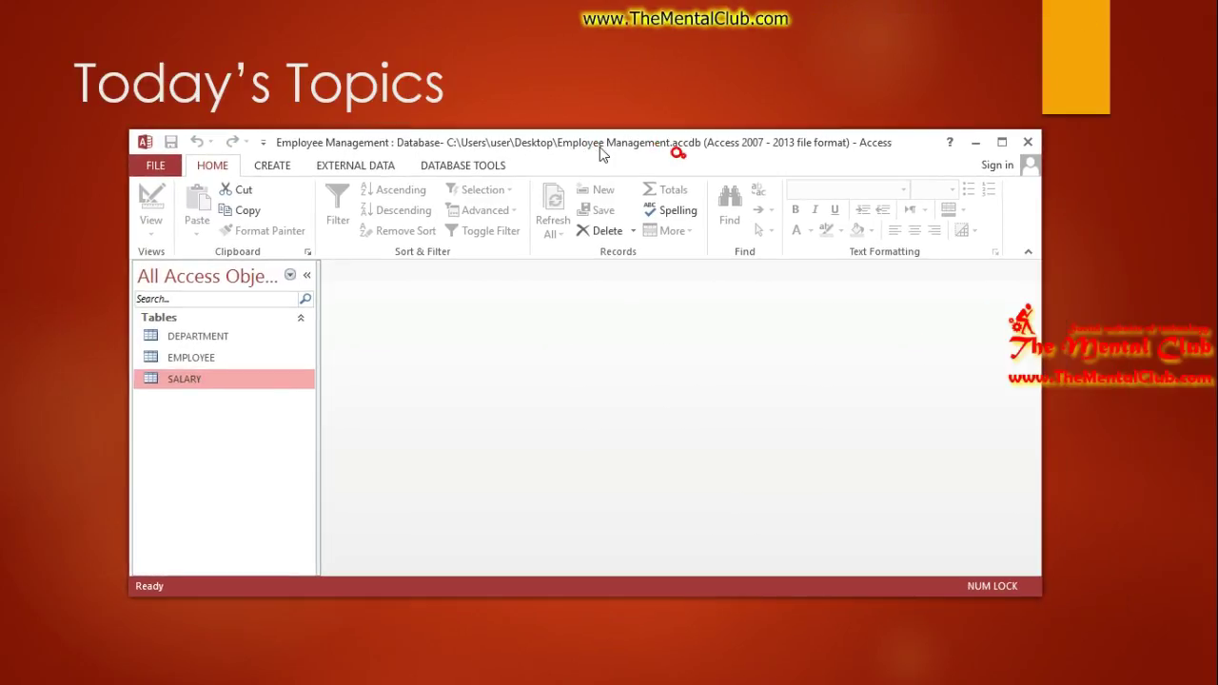
Step: Maximize Access, then return to the PDF's first page and highlight task [1]
{"action": "left_click", "coordinate": [1000, 143]}
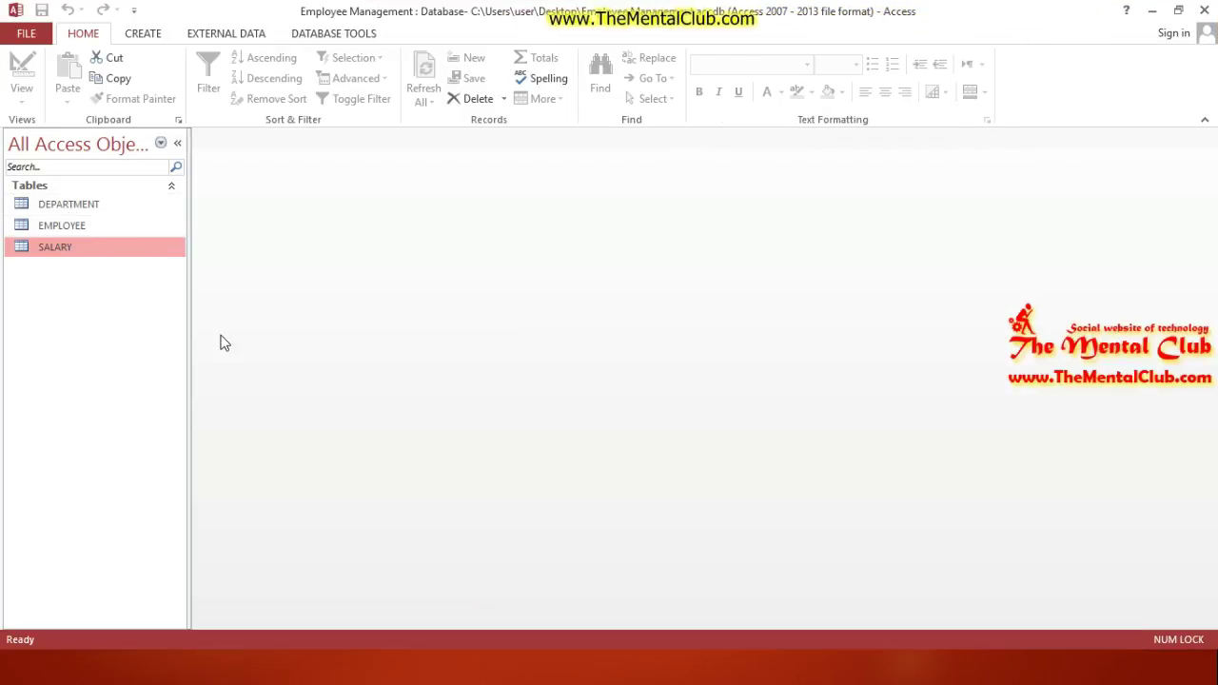
{"action": "key", "text": "alt+Tab"}
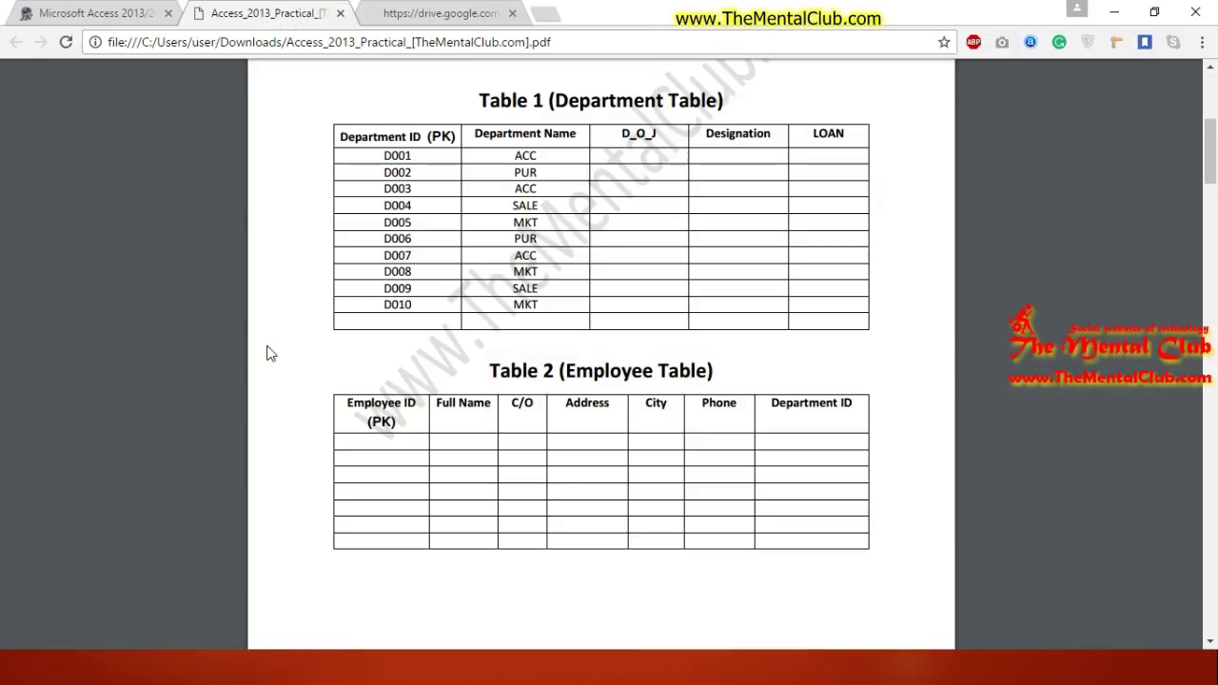
{"action": "scroll", "coordinate": [1200, 176], "scroll_direction": "up", "scroll_amount": 5}
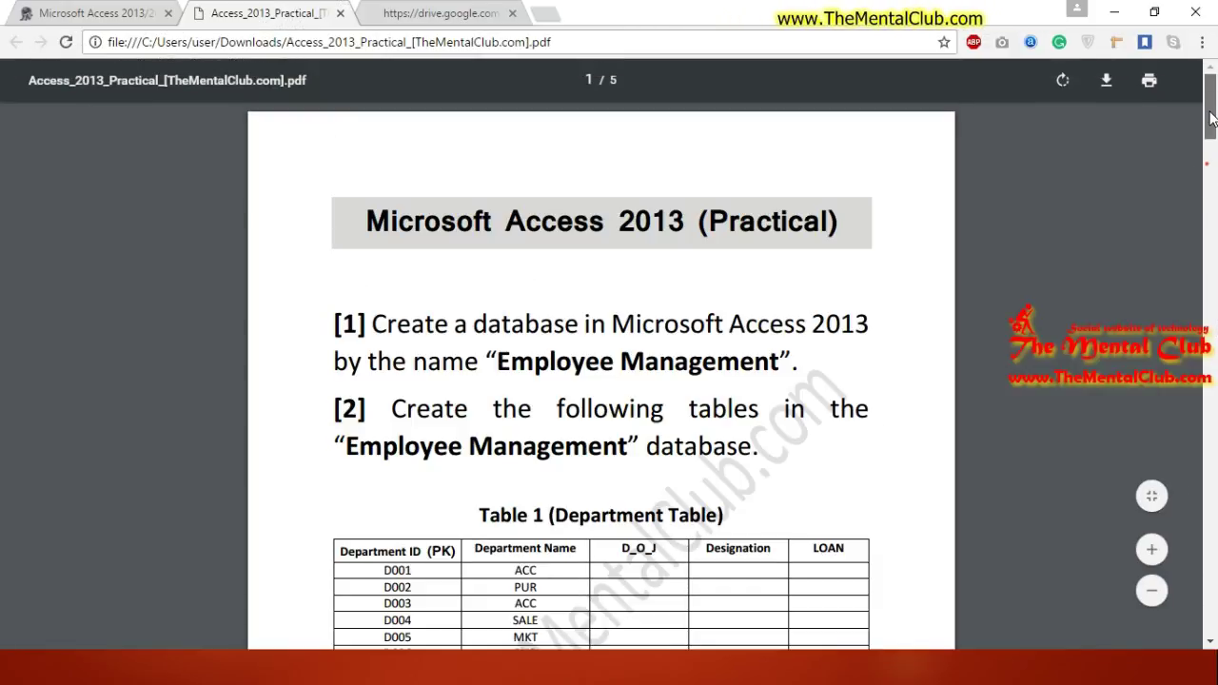
{"action": "left_click_drag", "start_coordinate": [374, 324], "coordinate": [783, 357]}
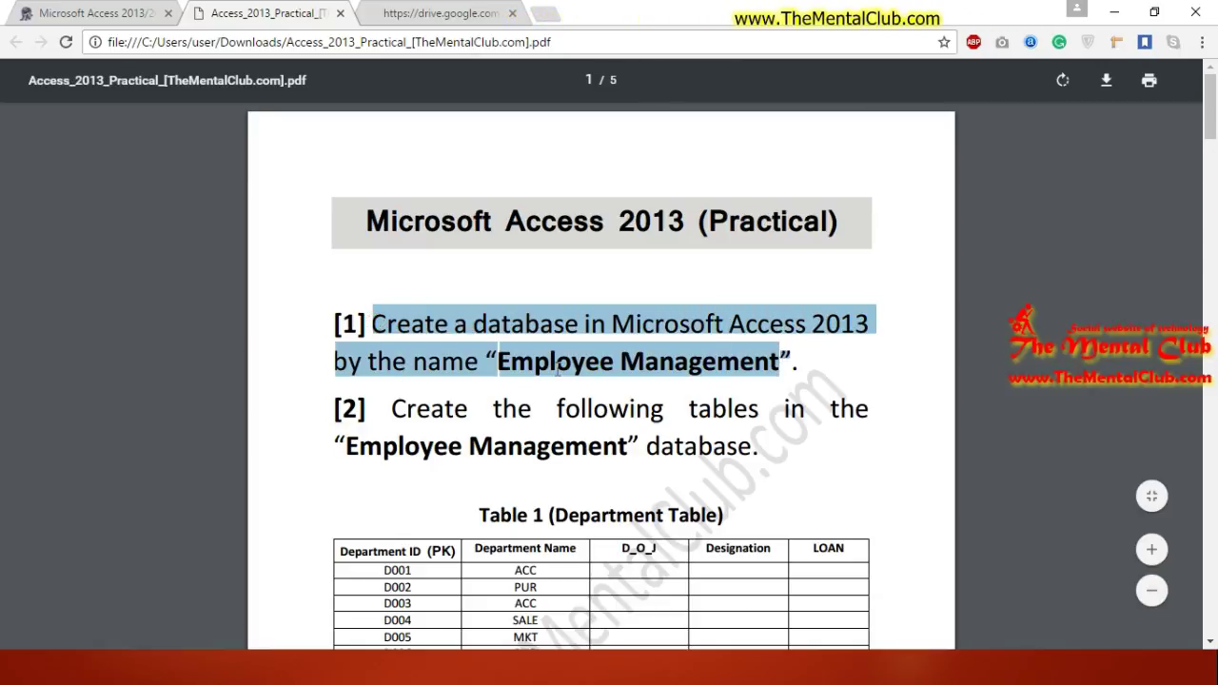
{"action": "key", "text": "super+d"}
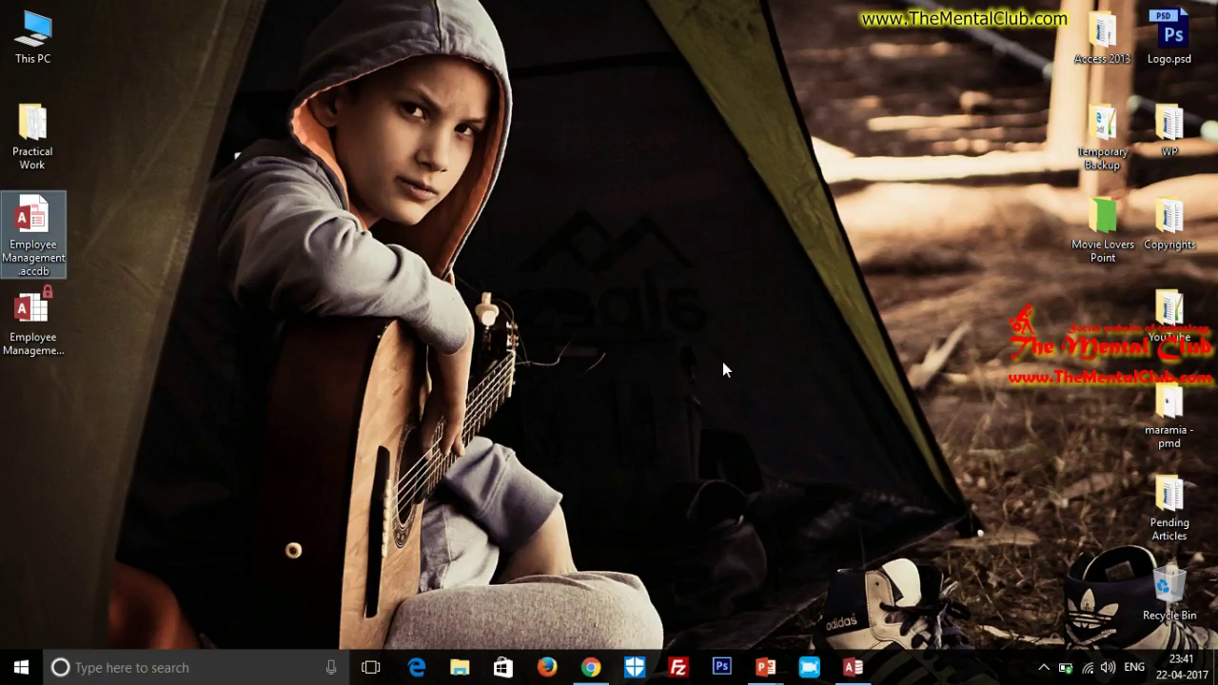
{"action": "left_click", "coordinate": [38, 233]}
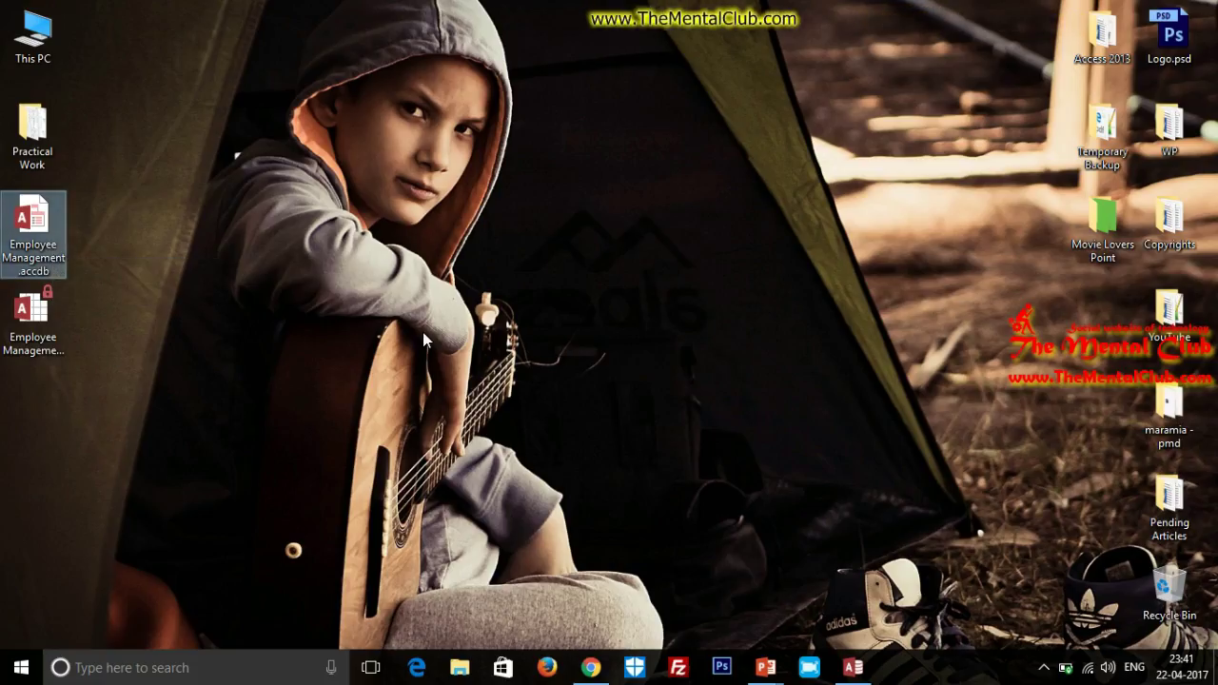
{"action": "key", "text": "alt+Tab"}
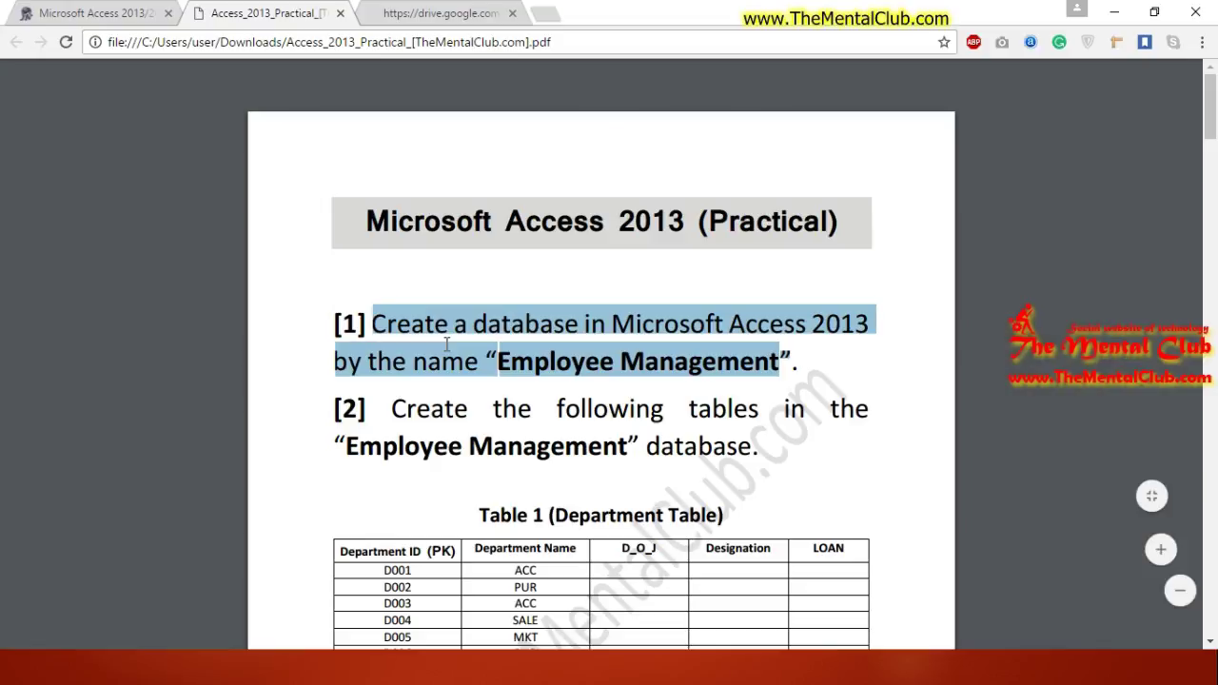
{"action": "left_click", "coordinate": [529, 432]}
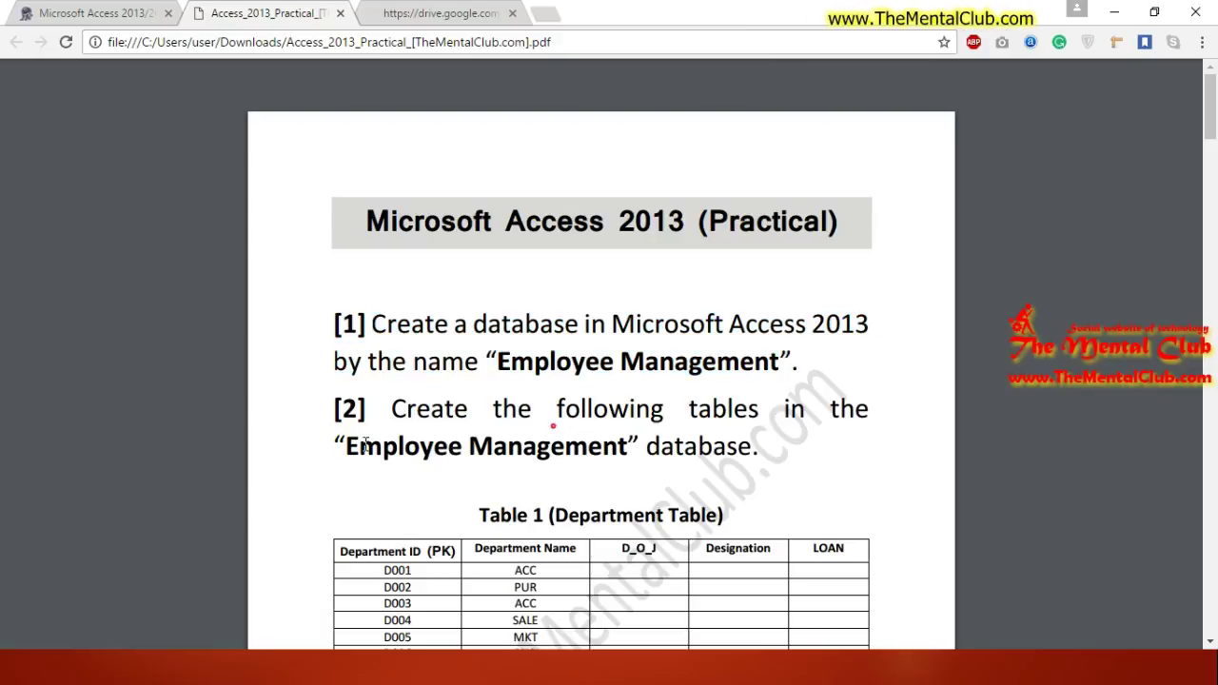
Step: Highlight the database name in task [2], the Department Table heading and the Salary Table title in the PDF
{"action": "scroll", "coordinate": [556, 430], "scroll_direction": "down", "scroll_amount": 2}
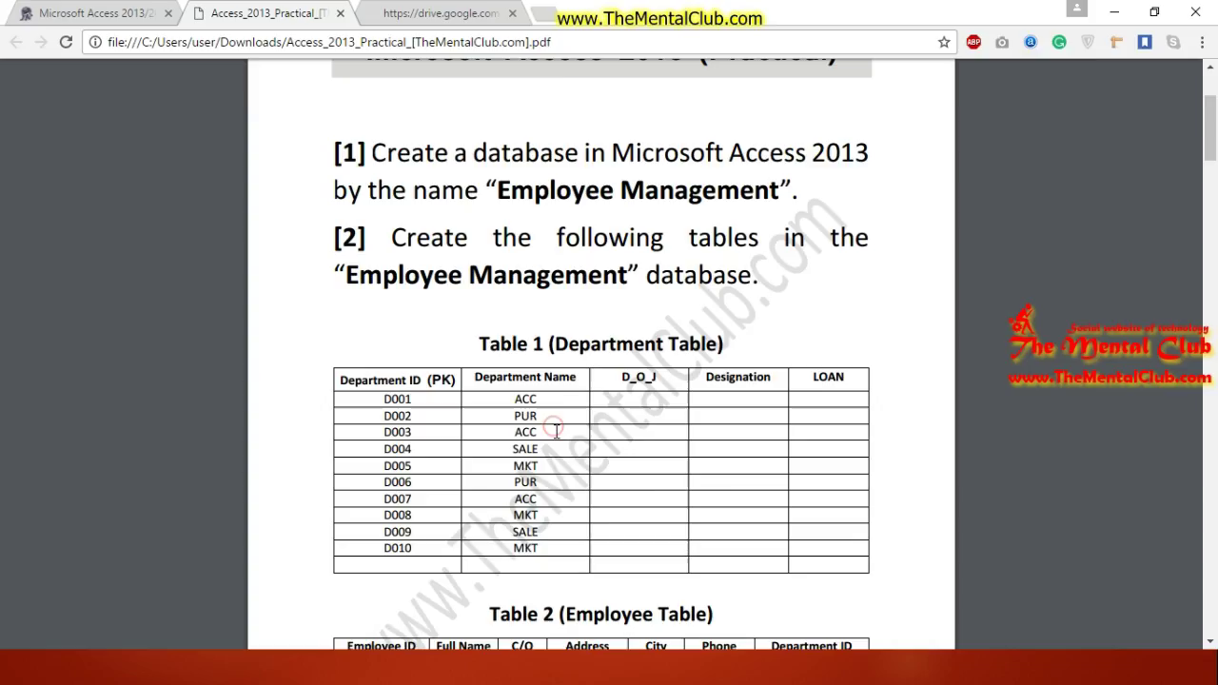
{"action": "scroll", "coordinate": [556, 430], "scroll_direction": "down", "scroll_amount": 1}
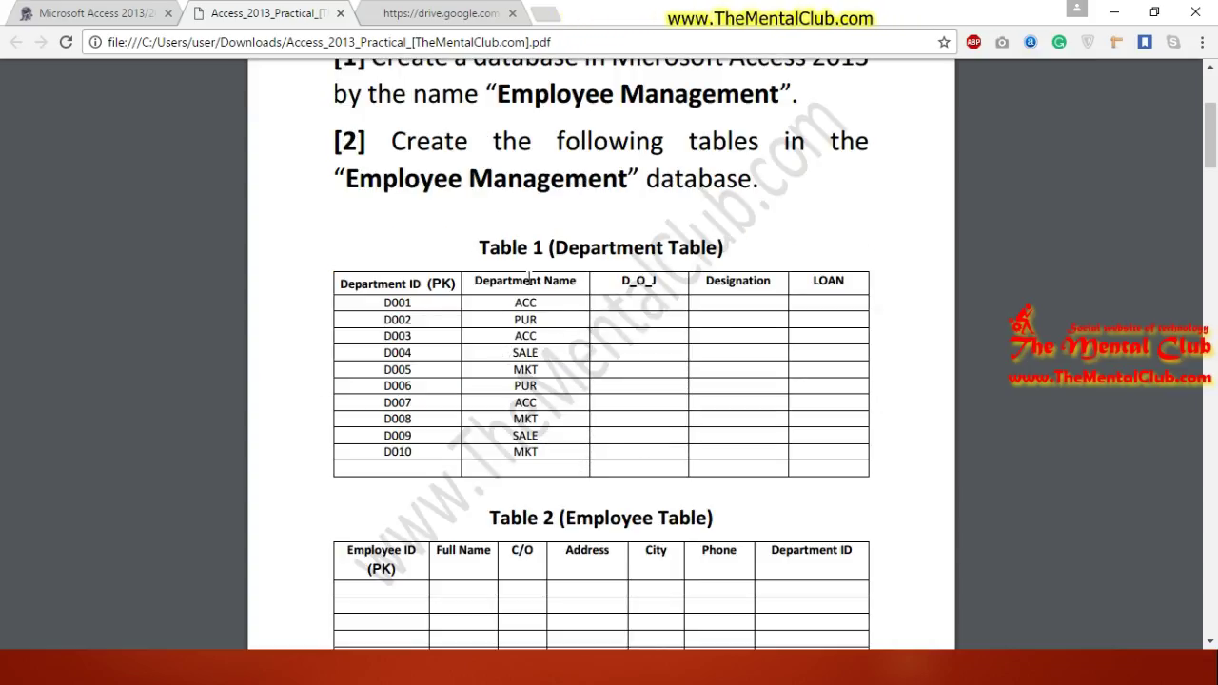
{"action": "left_click_drag", "start_coordinate": [352, 185], "coordinate": [587, 197]}
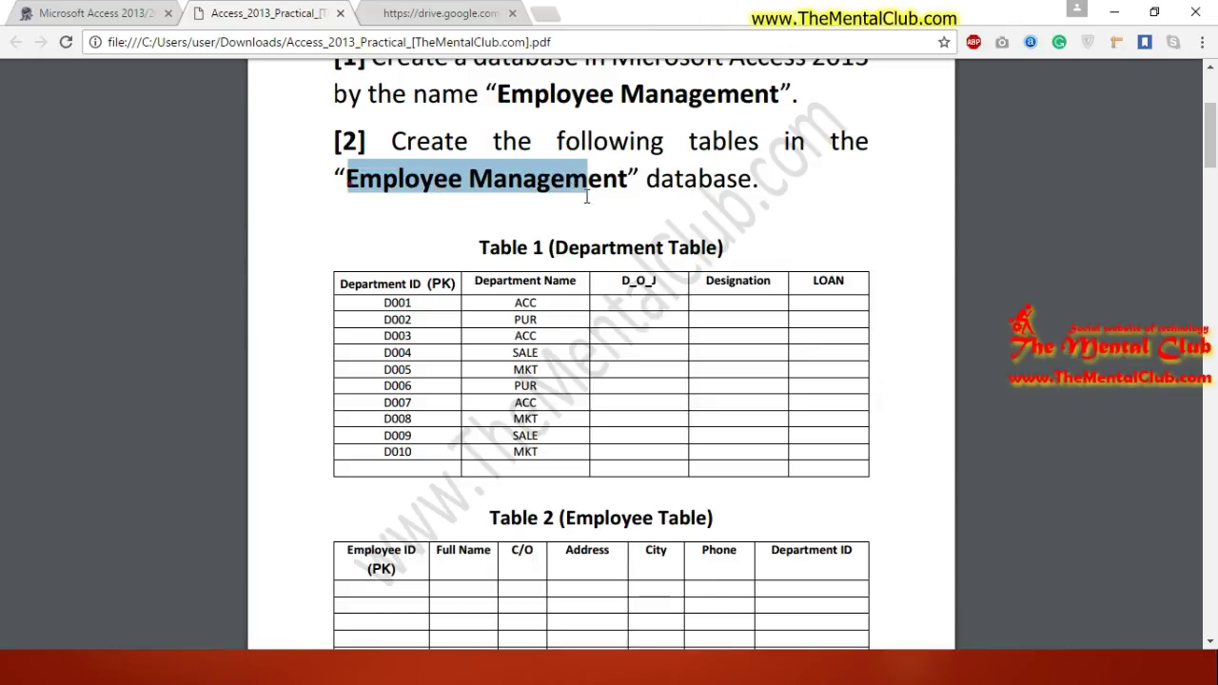
{"action": "left_click_drag", "start_coordinate": [479, 248], "coordinate": [675, 249]}
{"action": "left_click", "coordinate": [478, 251]}
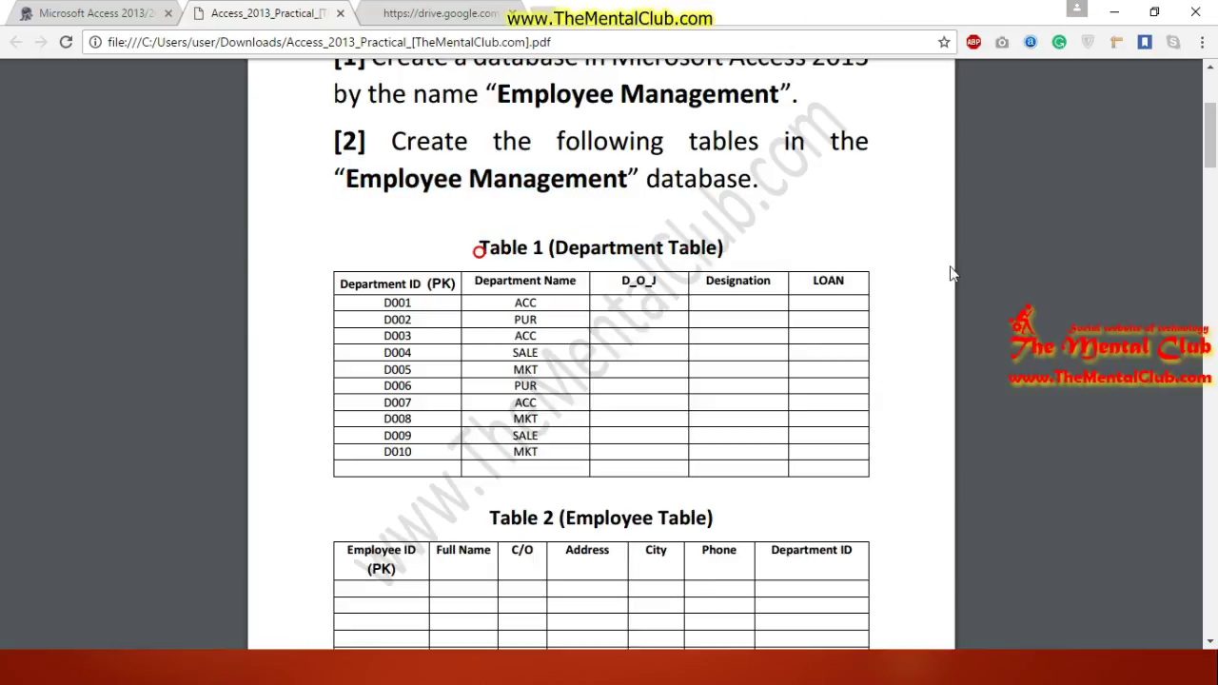
{"action": "scroll", "coordinate": [685, 248], "scroll_direction": "down", "scroll_amount": 5}
{"action": "scroll", "coordinate": [685, 247], "scroll_direction": "up", "scroll_amount": 2}
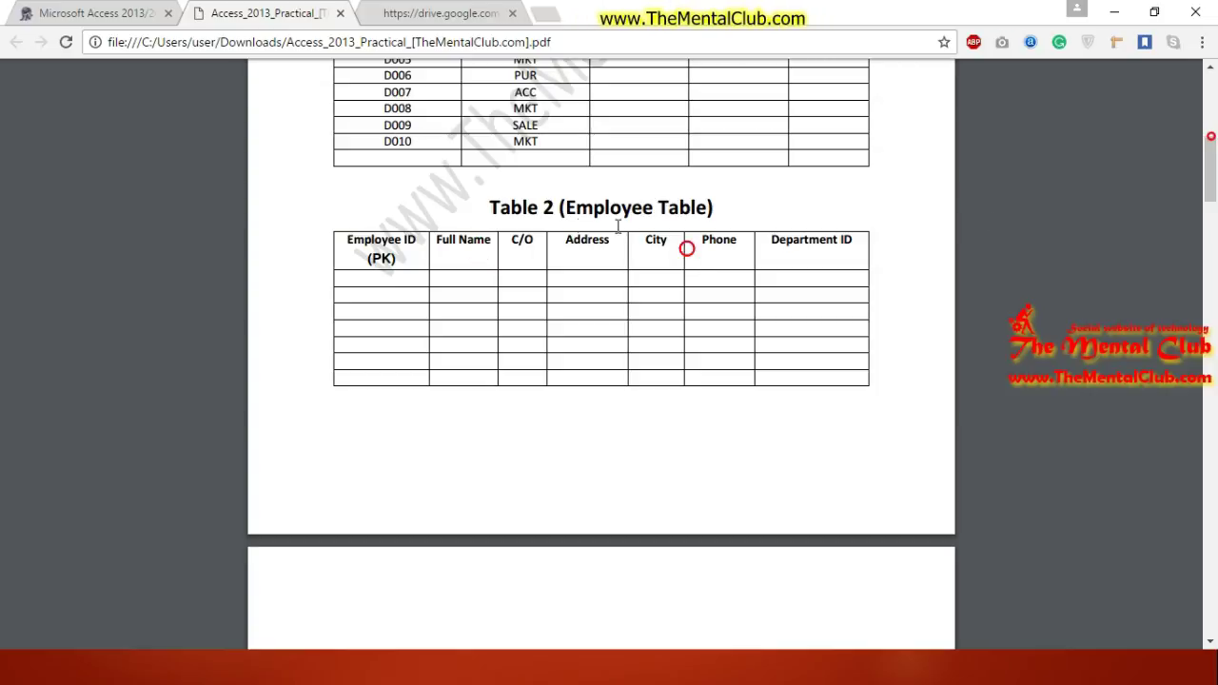
{"action": "left_click_drag", "start_coordinate": [568, 211], "coordinate": [693, 209]}
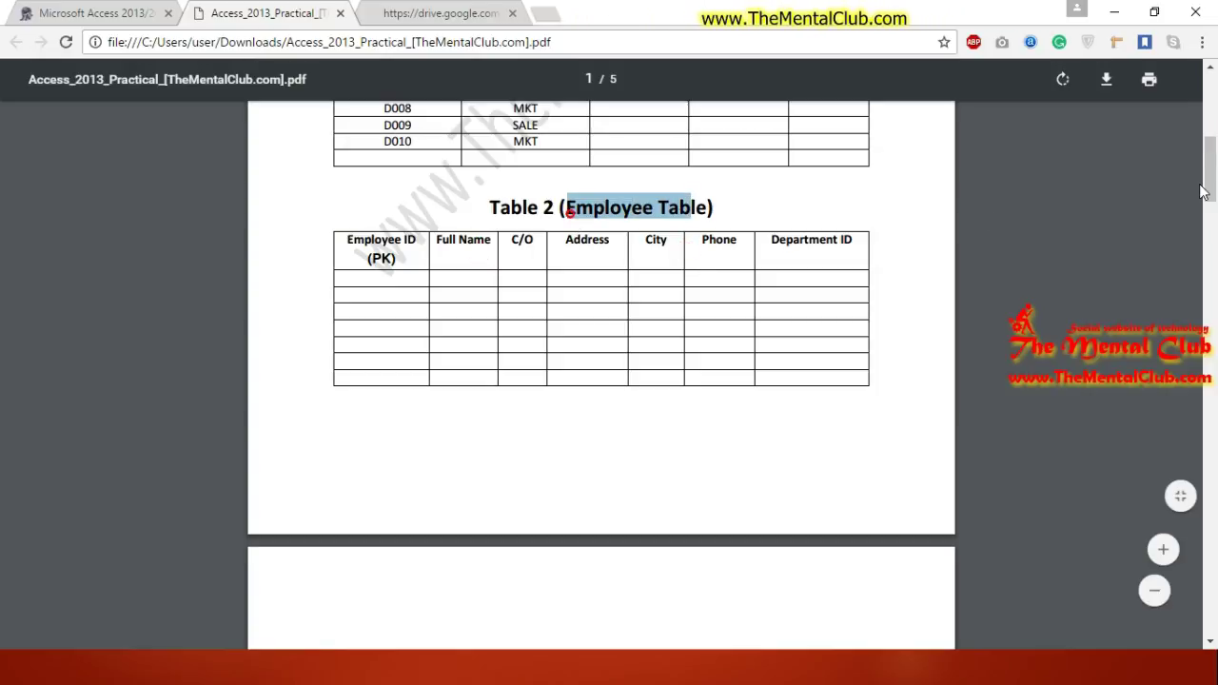
{"action": "scroll", "coordinate": [1215, 215], "scroll_direction": "down", "scroll_amount": 1}
{"action": "left_click_drag", "start_coordinate": [1215, 215], "coordinate": [1202, 240]}
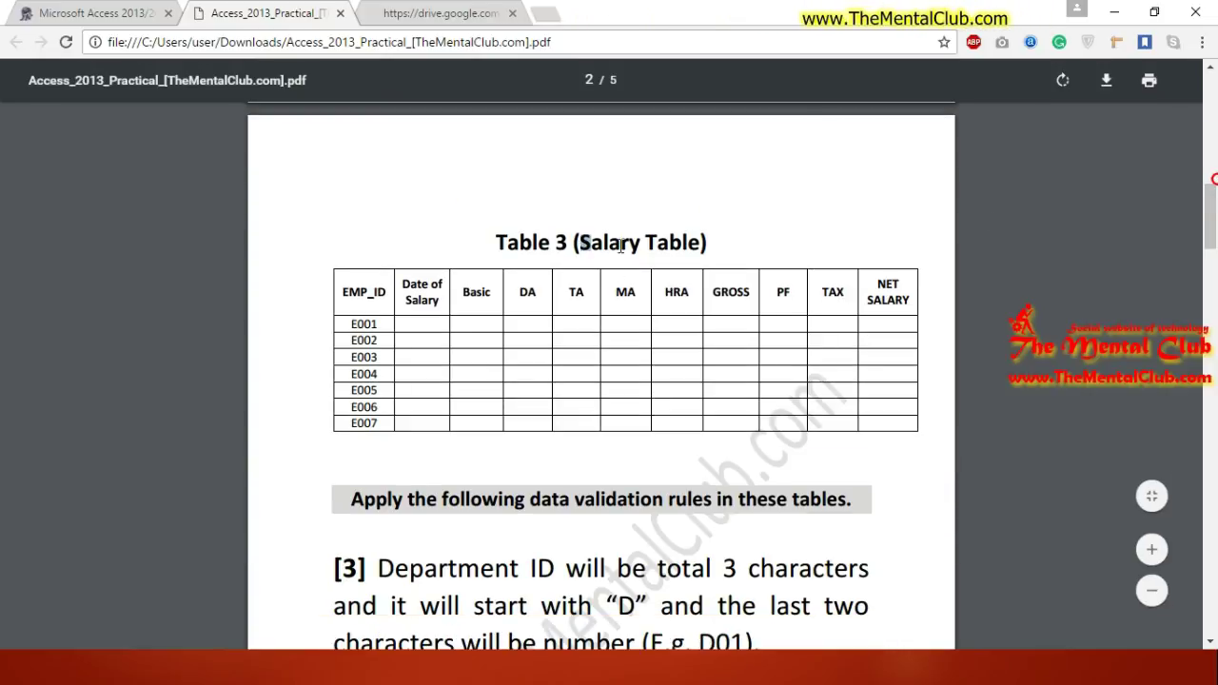
{"action": "left_click_drag", "start_coordinate": [620, 246], "coordinate": [702, 246]}
{"action": "left_click", "coordinate": [761, 256]}
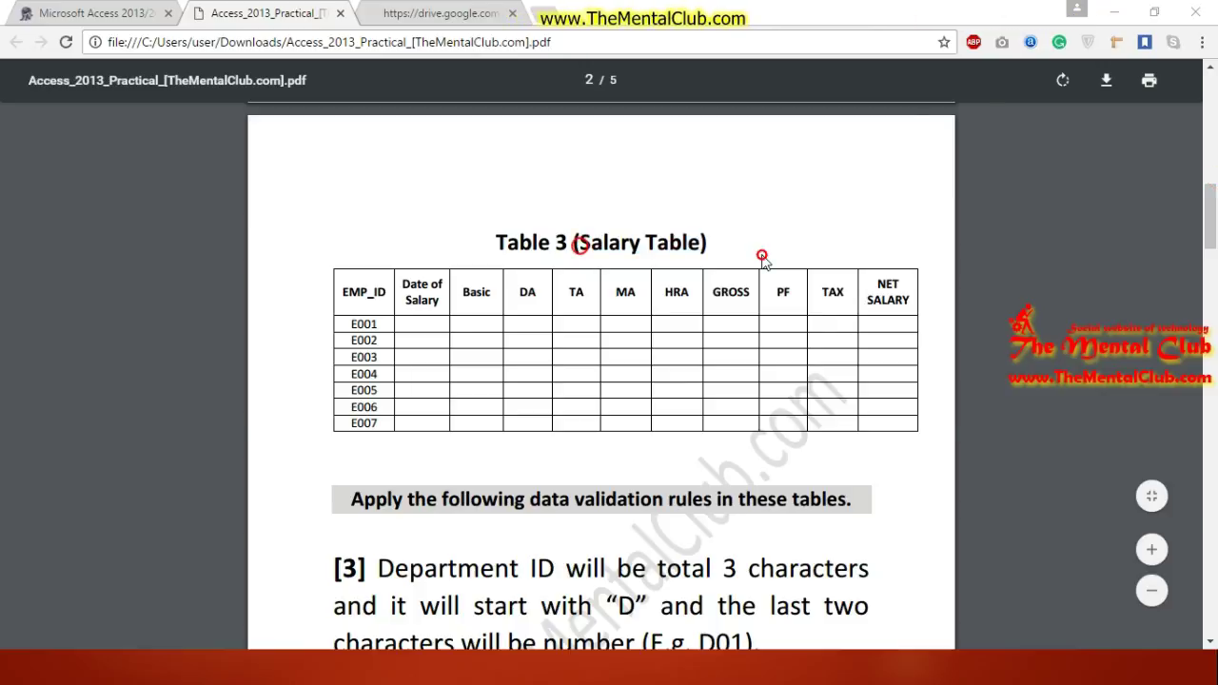
Step: Select the DEPARTMENT table in Access, then return to the practical PDF in Chrome
{"action": "key", "text": "alt+Tab"}
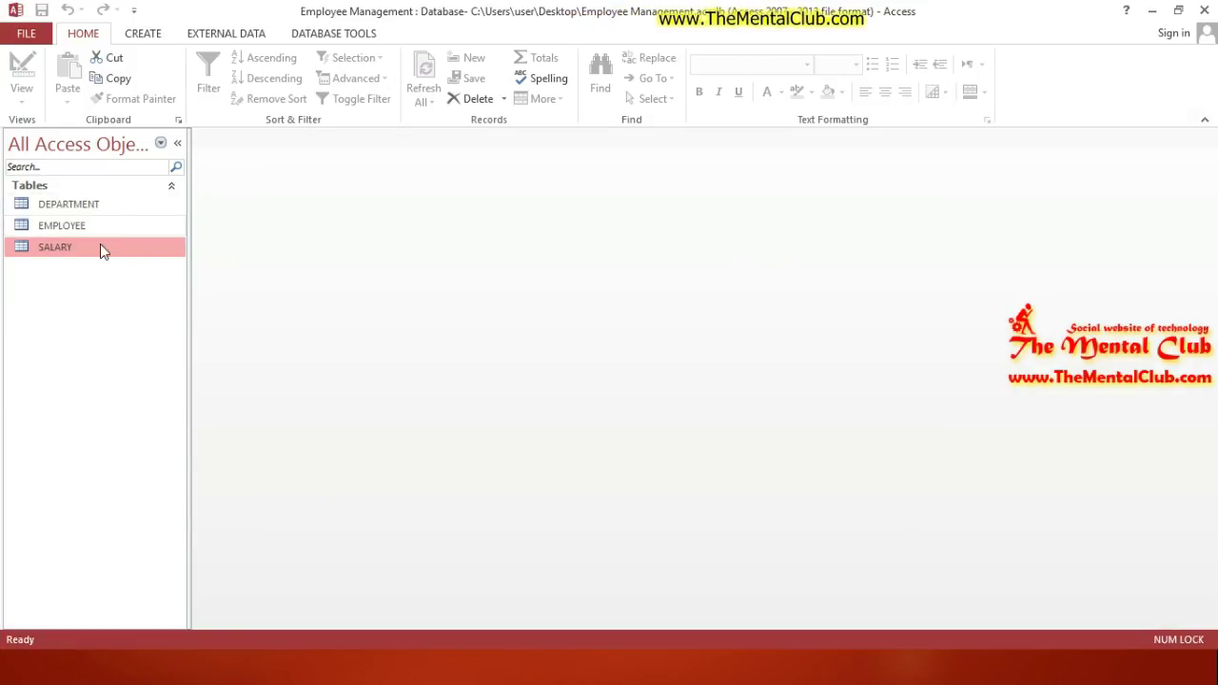
{"action": "left_click", "coordinate": [86, 210]}
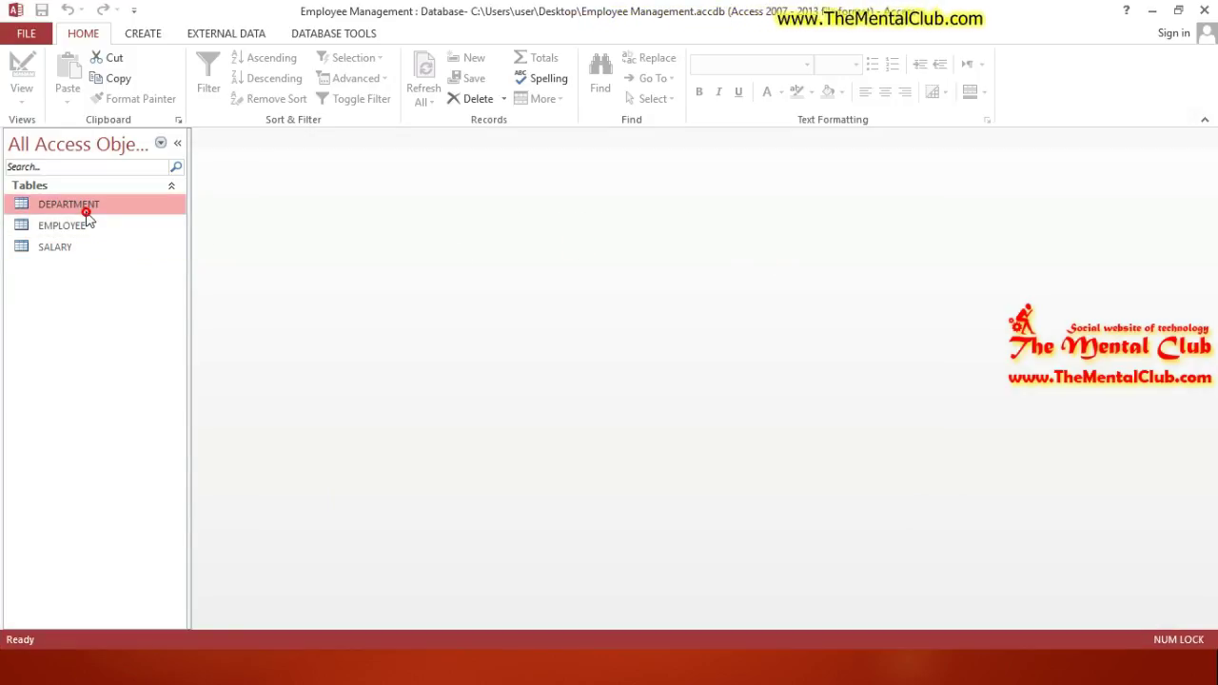
{"action": "key", "text": "alt+Tab"}
{"action": "left_click_drag", "start_coordinate": [1209, 255], "coordinate": [1211, 144]}
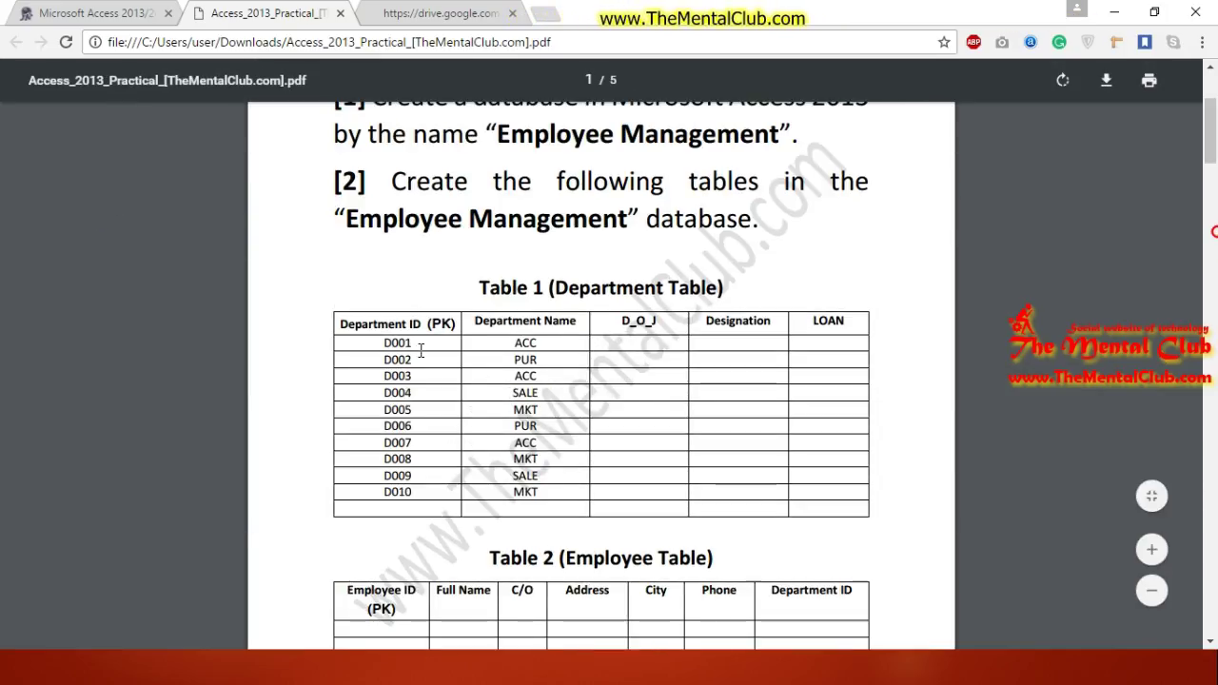
Step: Highlight the Department ID and Department Name column headings of Table 1
{"action": "left_click_drag", "start_coordinate": [429, 324], "coordinate": [824, 324]}
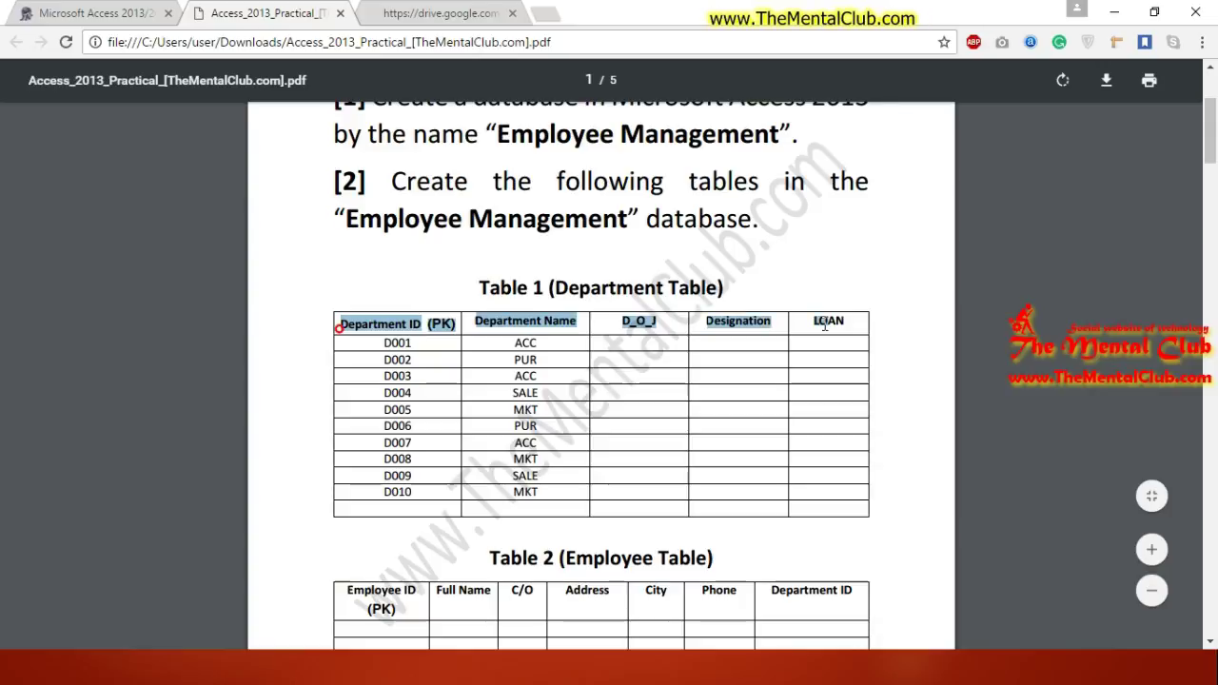
{"action": "left_click", "coordinate": [763, 328]}
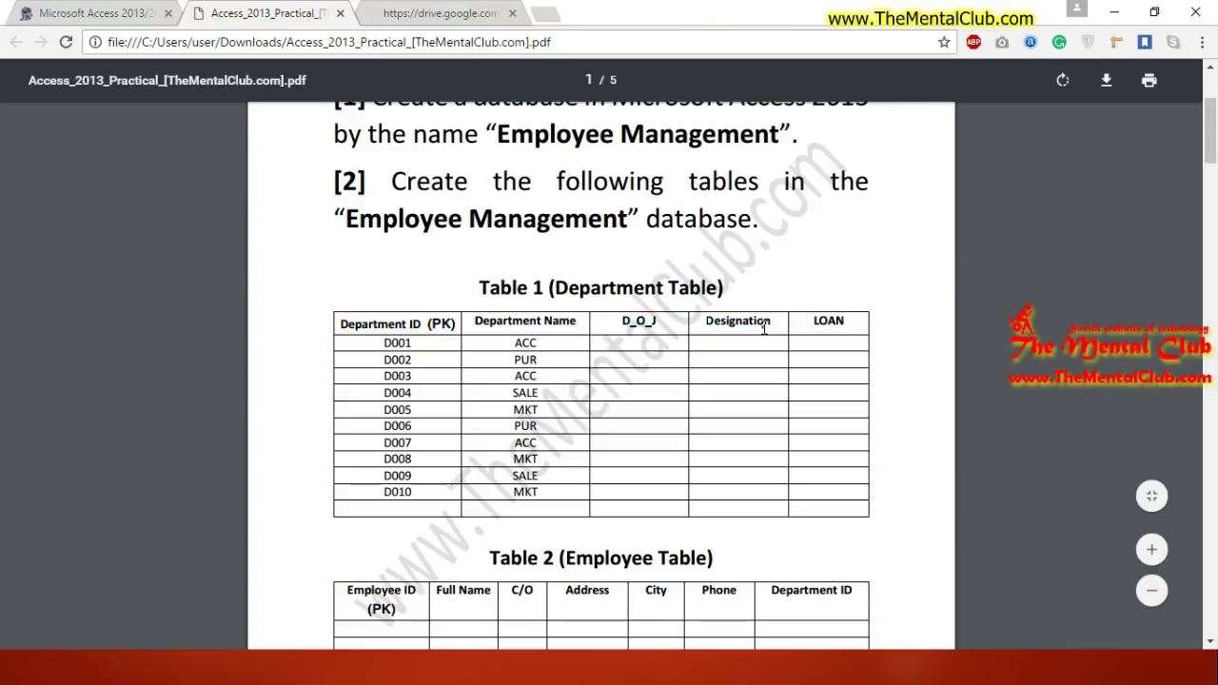
{"action": "left_click", "coordinate": [763, 328]}
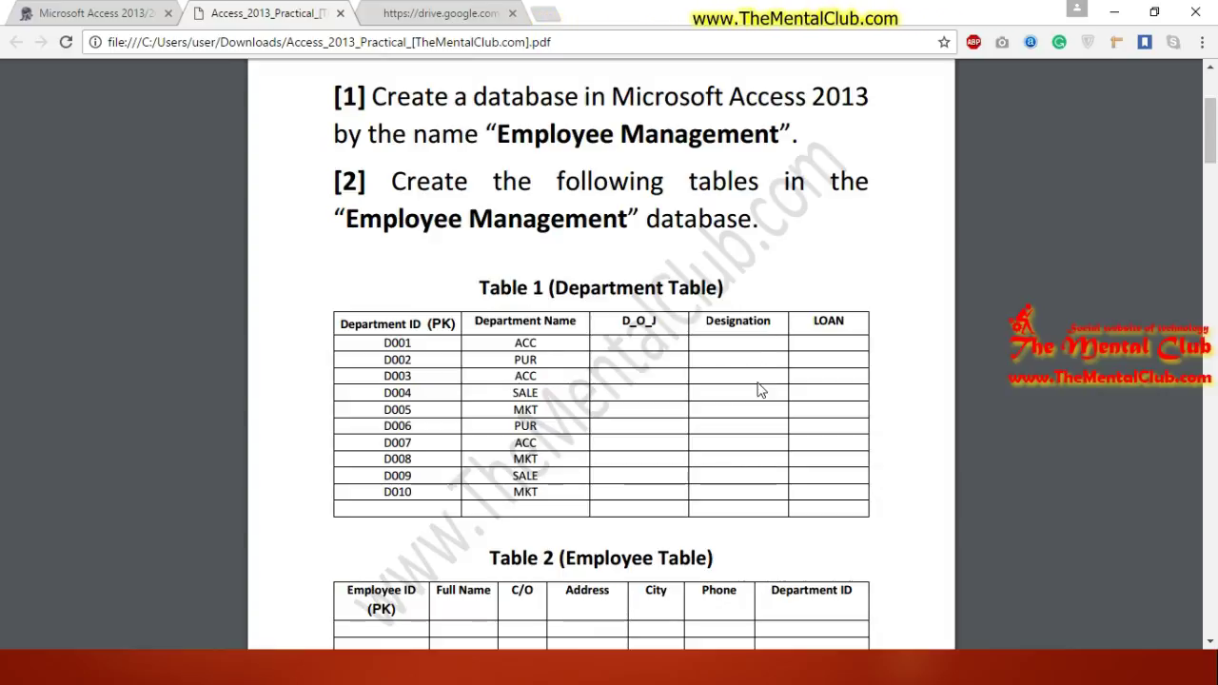
{"action": "left_click_drag", "start_coordinate": [411, 324], "coordinate": [426, 326]}
{"action": "left_click", "coordinate": [342, 324]}
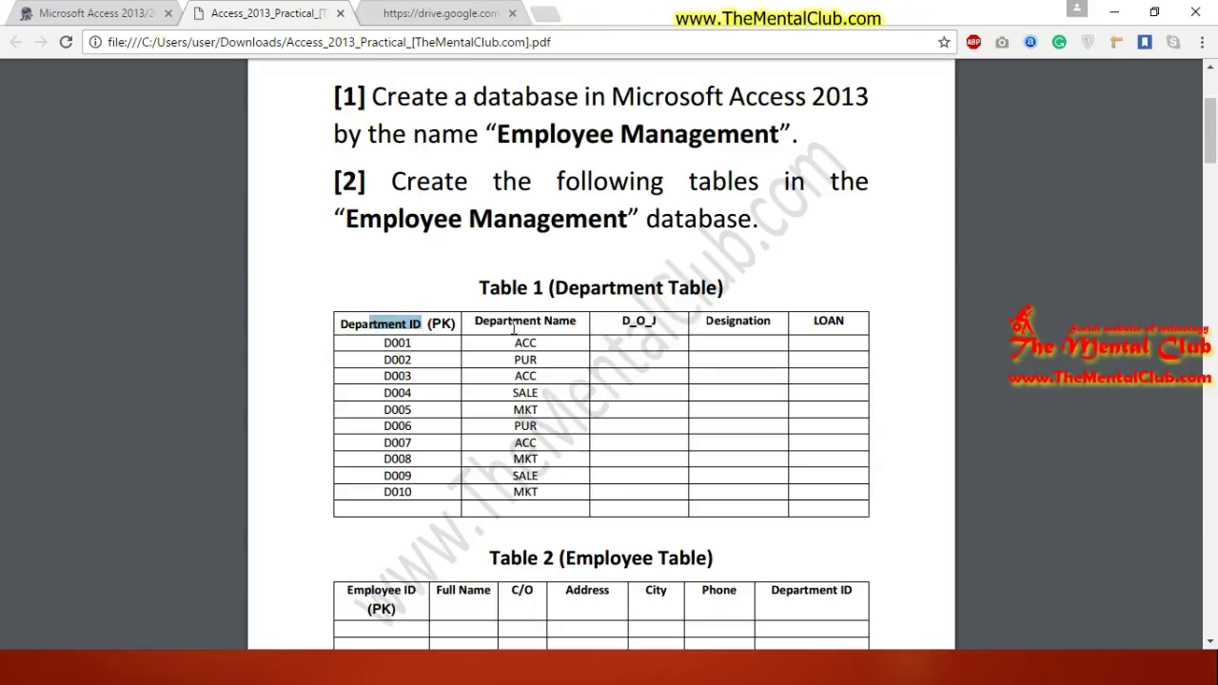
{"action": "left_click_drag", "start_coordinate": [518, 325], "coordinate": [773, 326]}
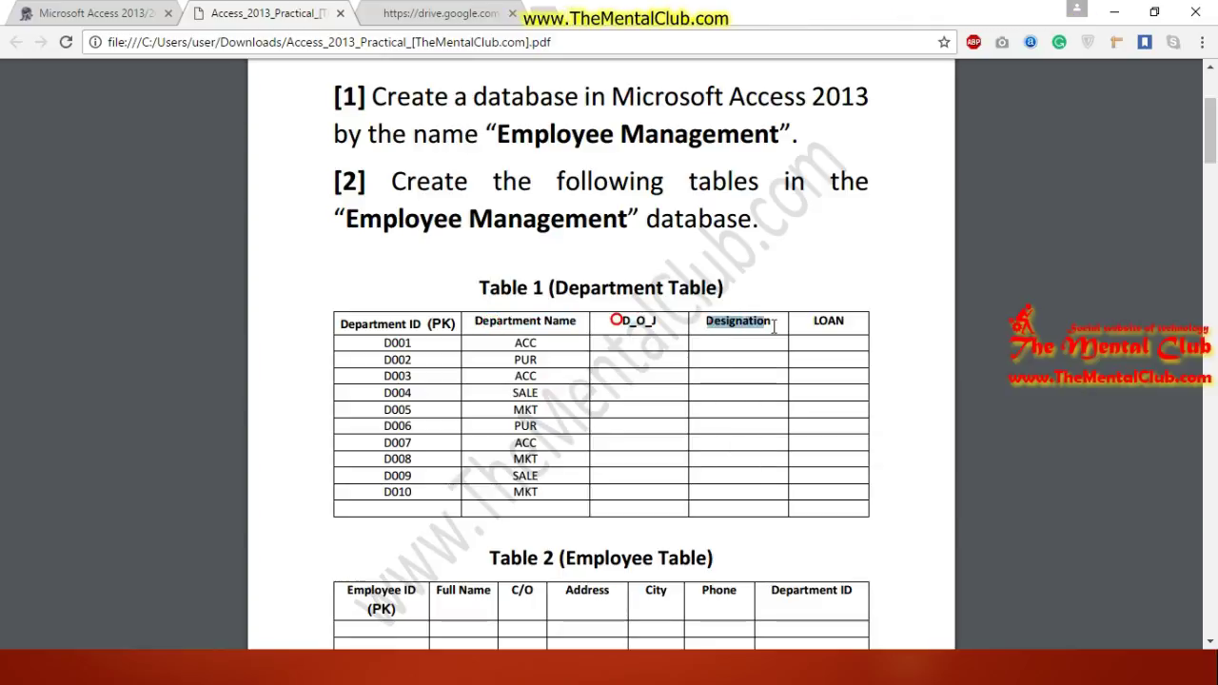
{"action": "left_click", "coordinate": [835, 324]}
Step: Scroll past the Employee Table layout down to the data validation rules
{"action": "left_click_drag", "start_coordinate": [1213, 143], "coordinate": [1214, 183]}
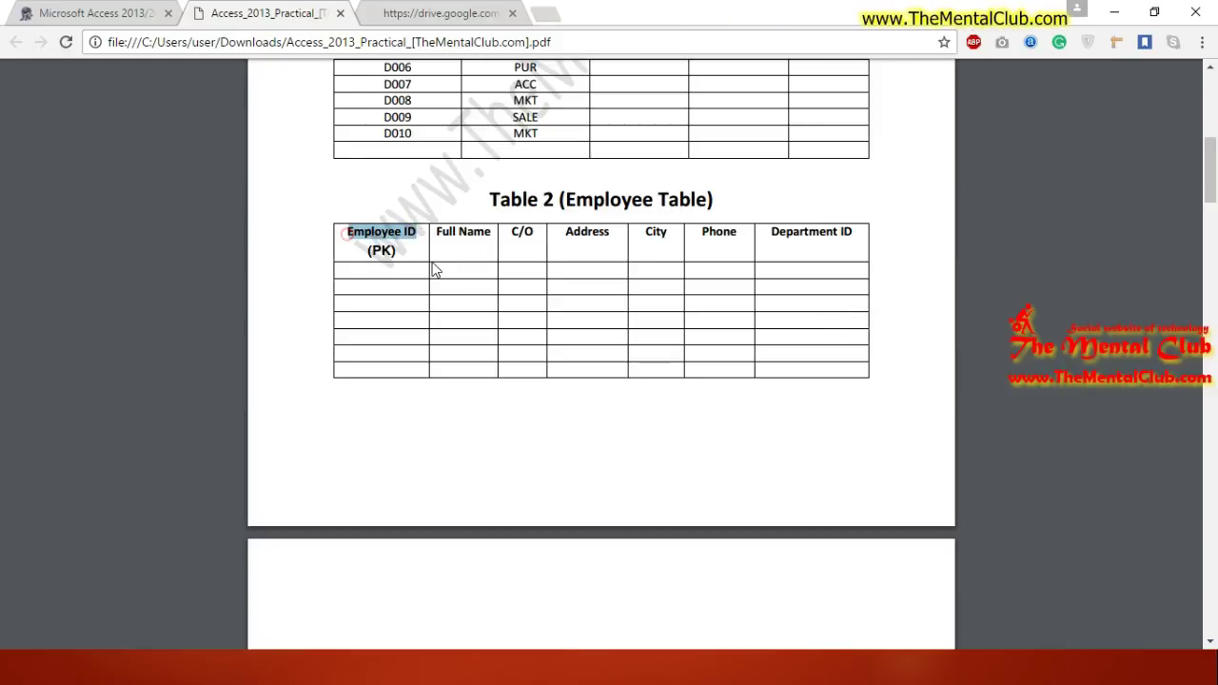
{"action": "left_click", "coordinate": [411, 268]}
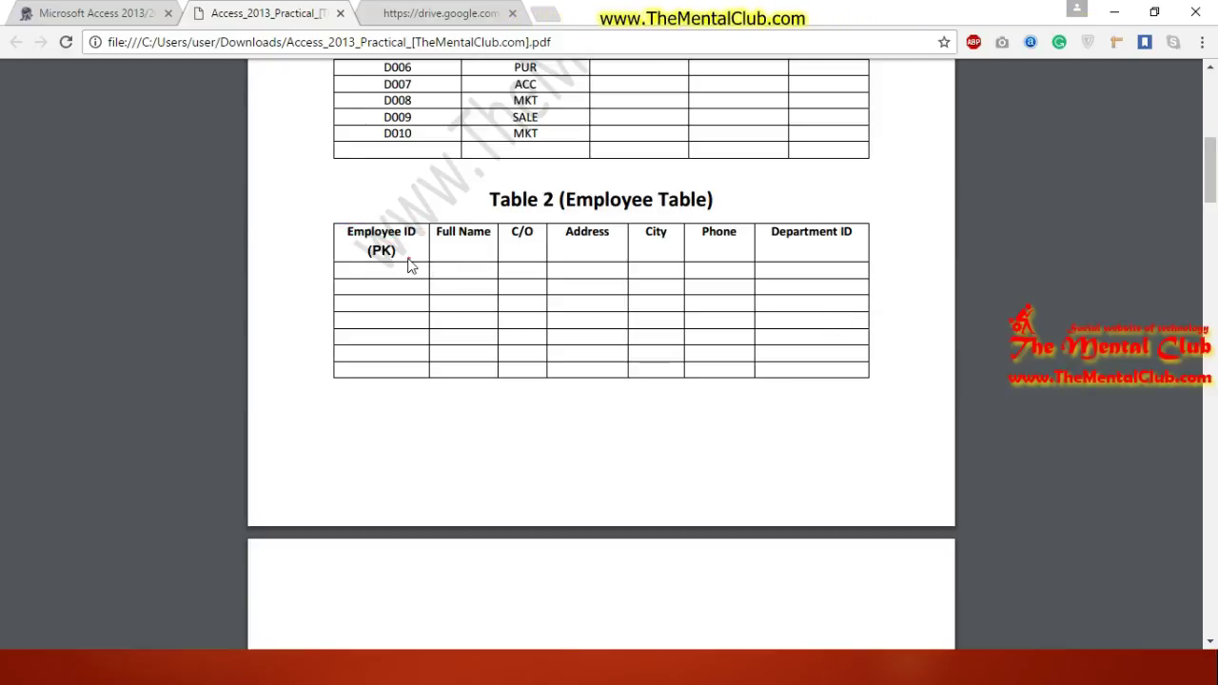
{"action": "left_click_drag", "start_coordinate": [1214, 177], "coordinate": [1186, 261]}
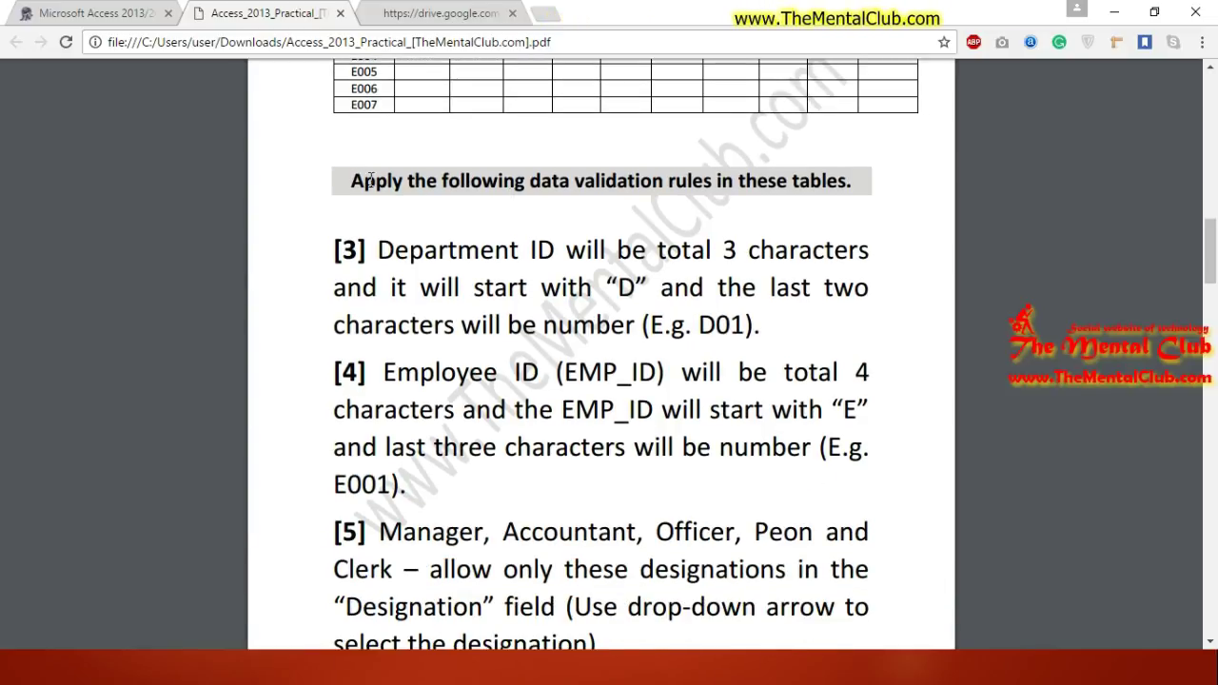
Step: Highlight rule [3]: a 3-character Department ID like D01 ending in two numbers
{"action": "left_click_drag", "start_coordinate": [371, 181], "coordinate": [850, 184]}
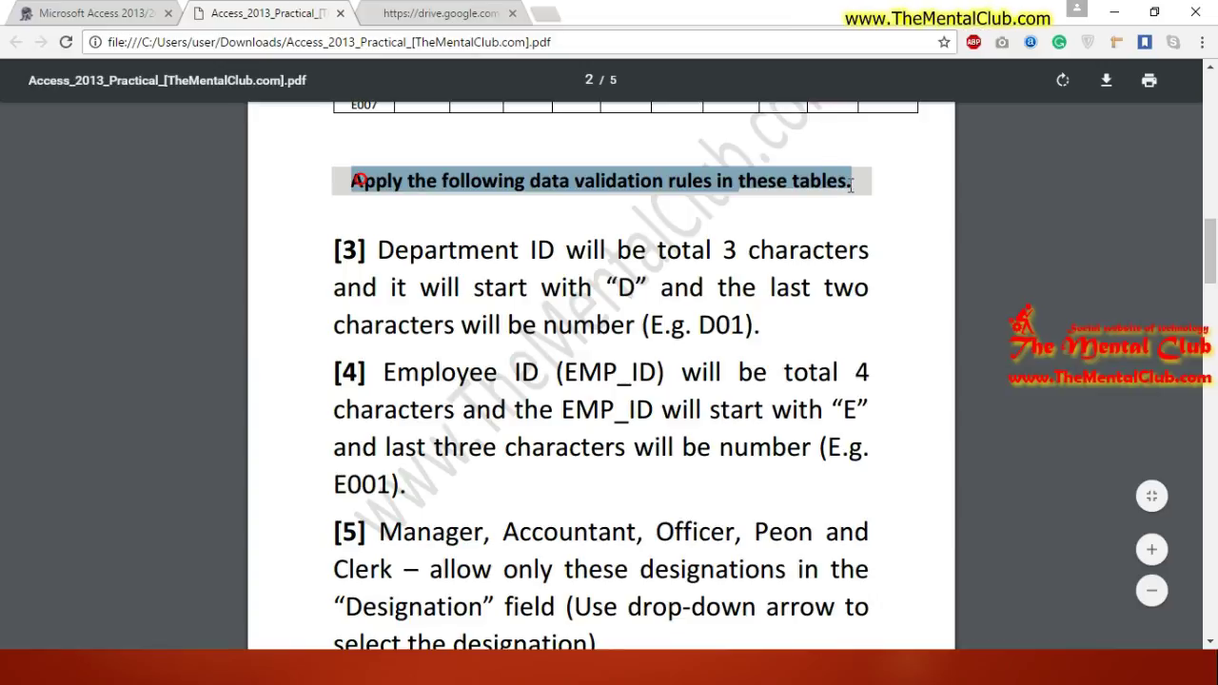
{"action": "left_click_drag", "start_coordinate": [1216, 255], "coordinate": [1215, 256]}
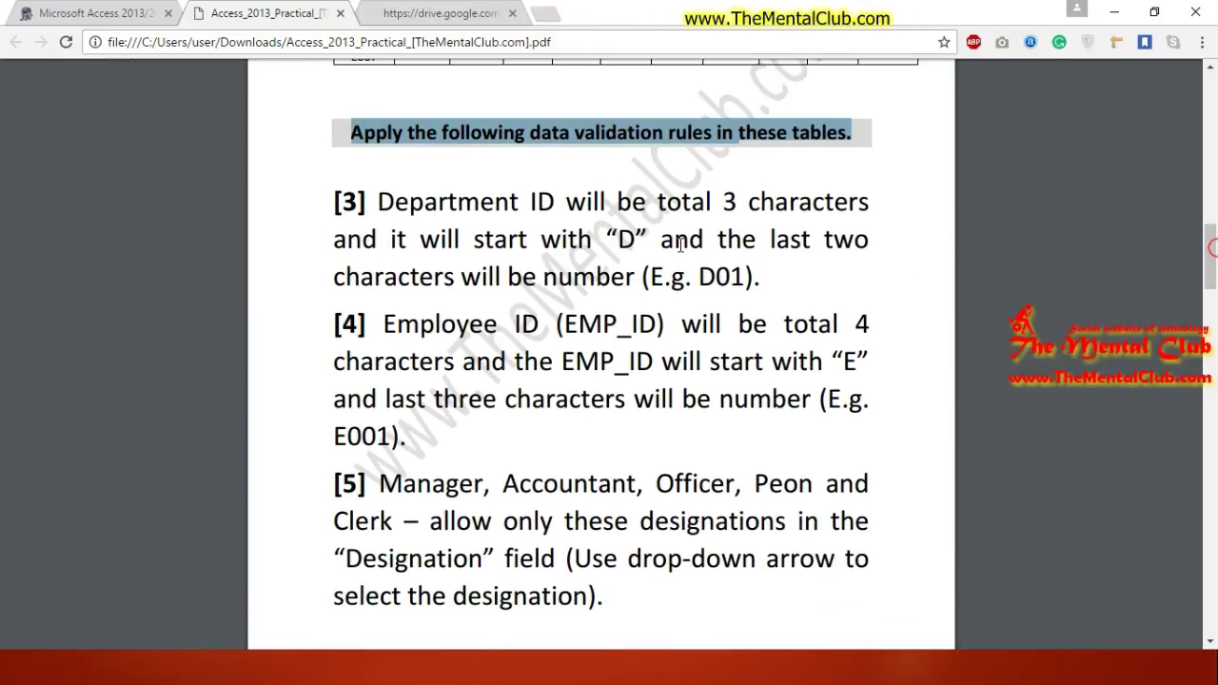
{"action": "left_click_drag", "start_coordinate": [374, 203], "coordinate": [584, 198]}
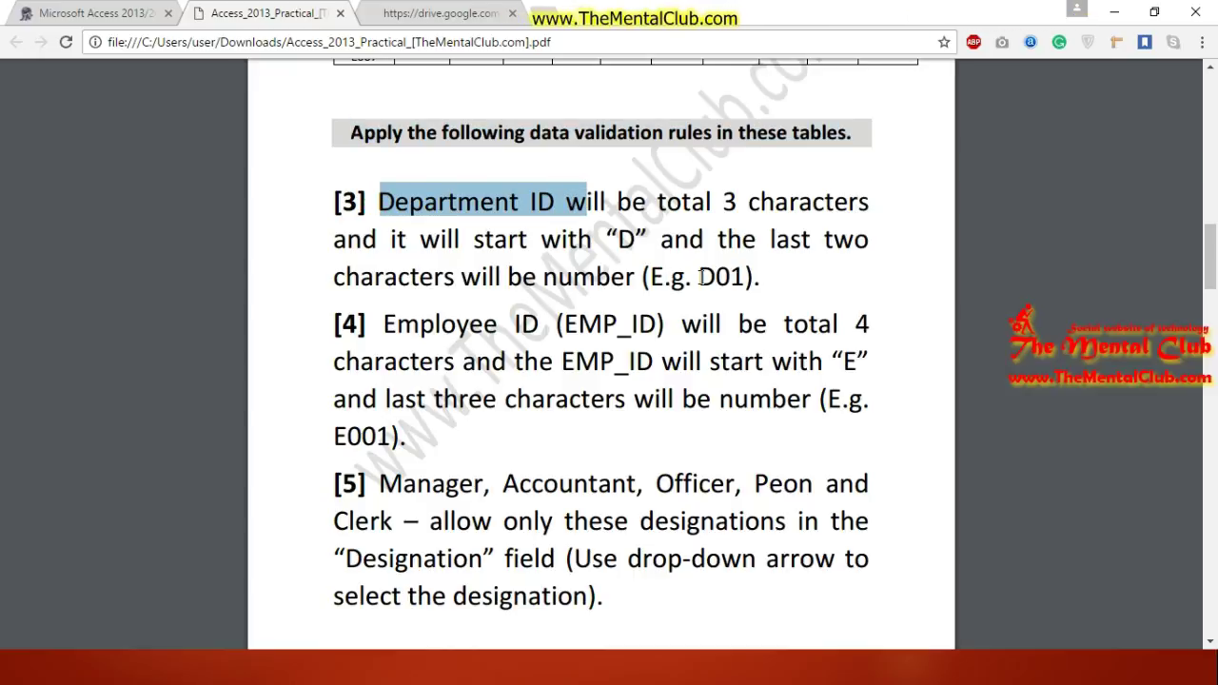
{"action": "left_click_drag", "start_coordinate": [694, 276], "coordinate": [742, 276]}
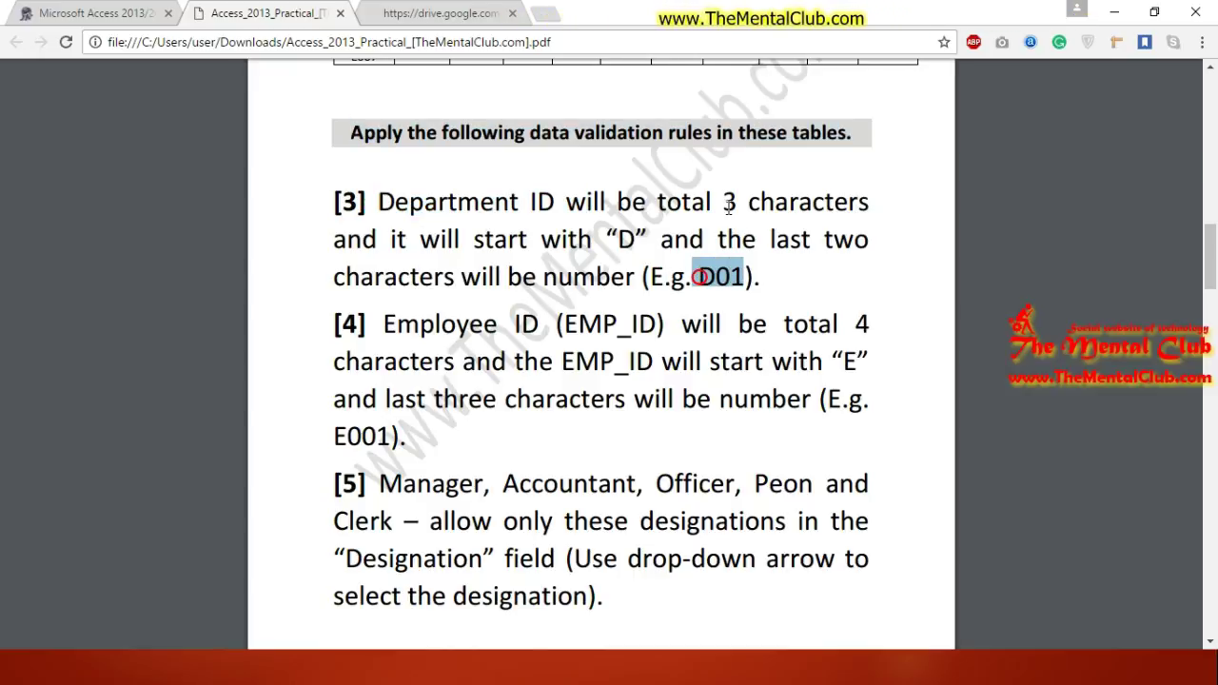
{"action": "left_click_drag", "start_coordinate": [715, 203], "coordinate": [859, 200]}
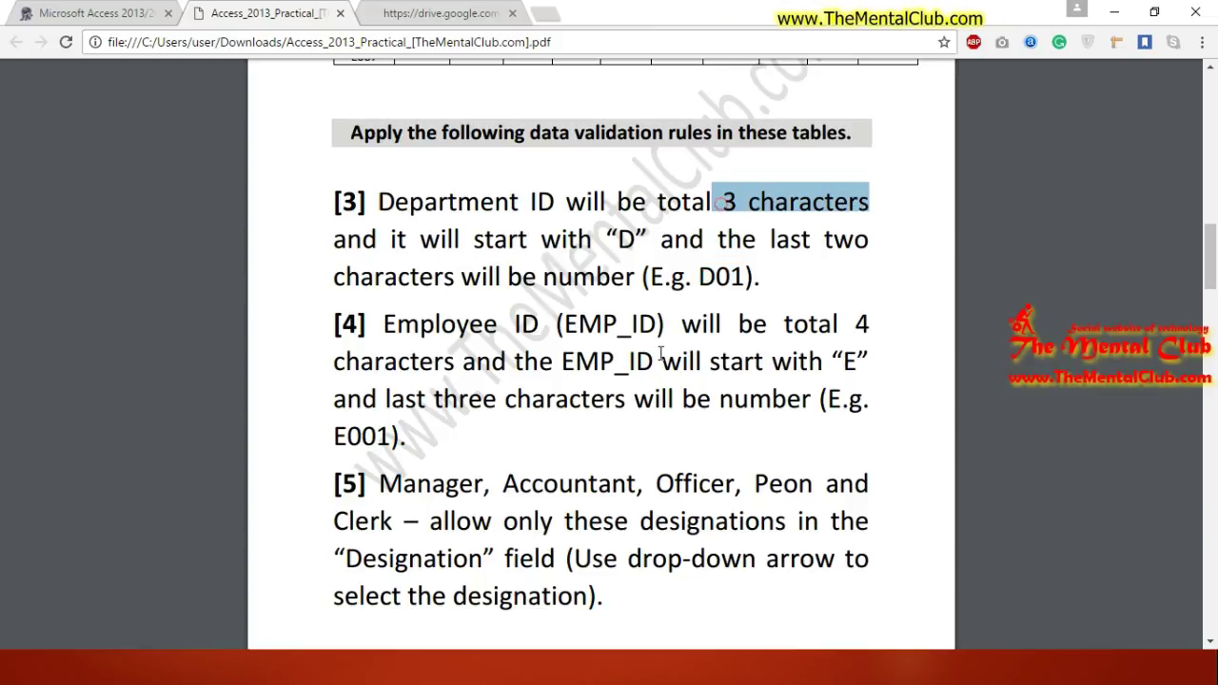
{"action": "left_click", "coordinate": [758, 287]}
{"action": "left_click_drag", "start_coordinate": [767, 239], "coordinate": [583, 271]}
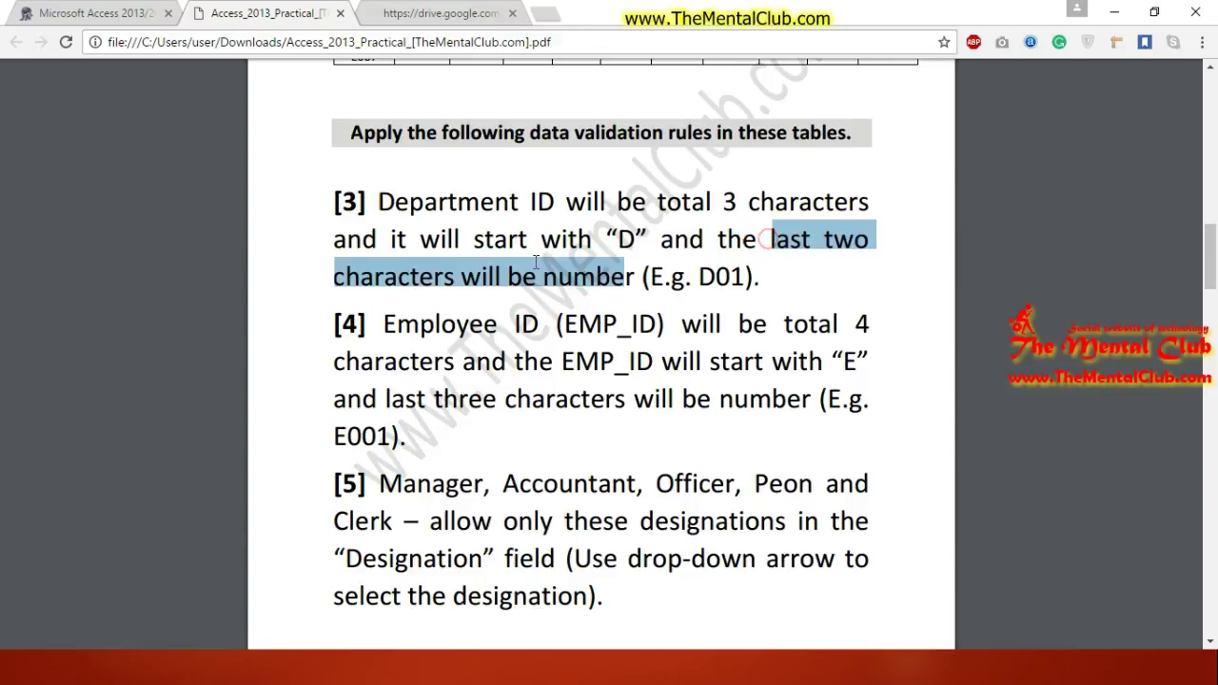
Step: Highlight Employee ID and example E001 in rule [4], then scroll to rules [5]–[7]
{"action": "left_click_drag", "start_coordinate": [1214, 243], "coordinate": [1214, 264]}
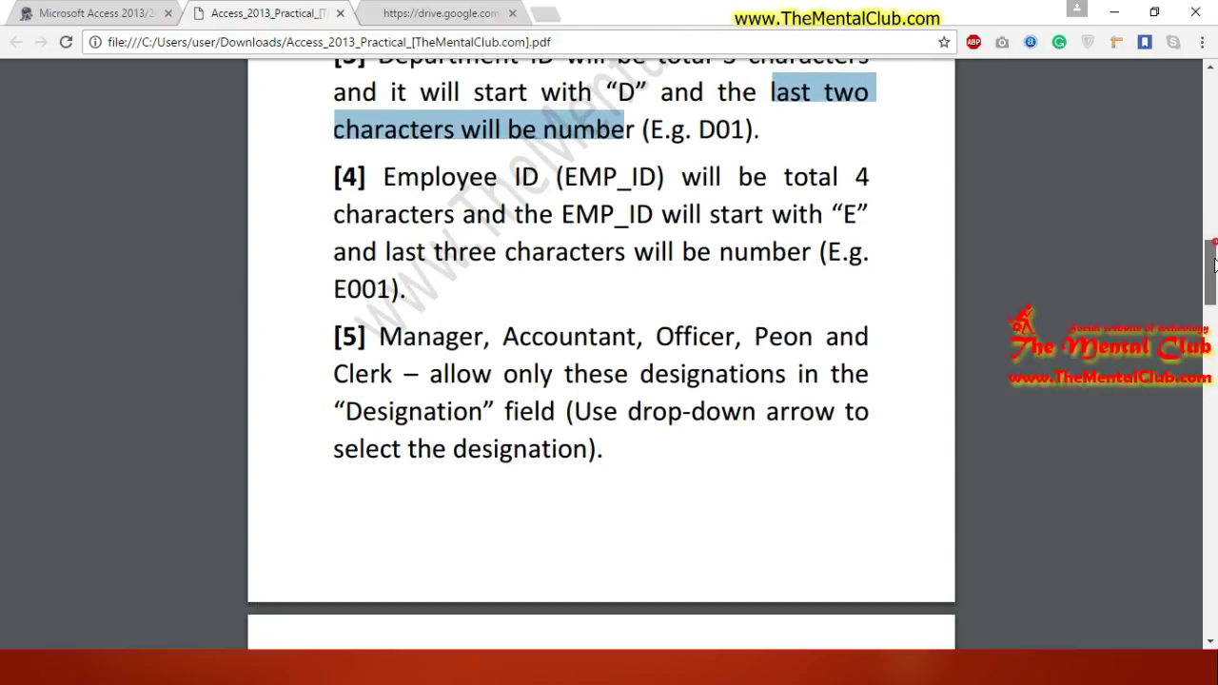
{"action": "left_click_drag", "start_coordinate": [400, 177], "coordinate": [601, 179]}
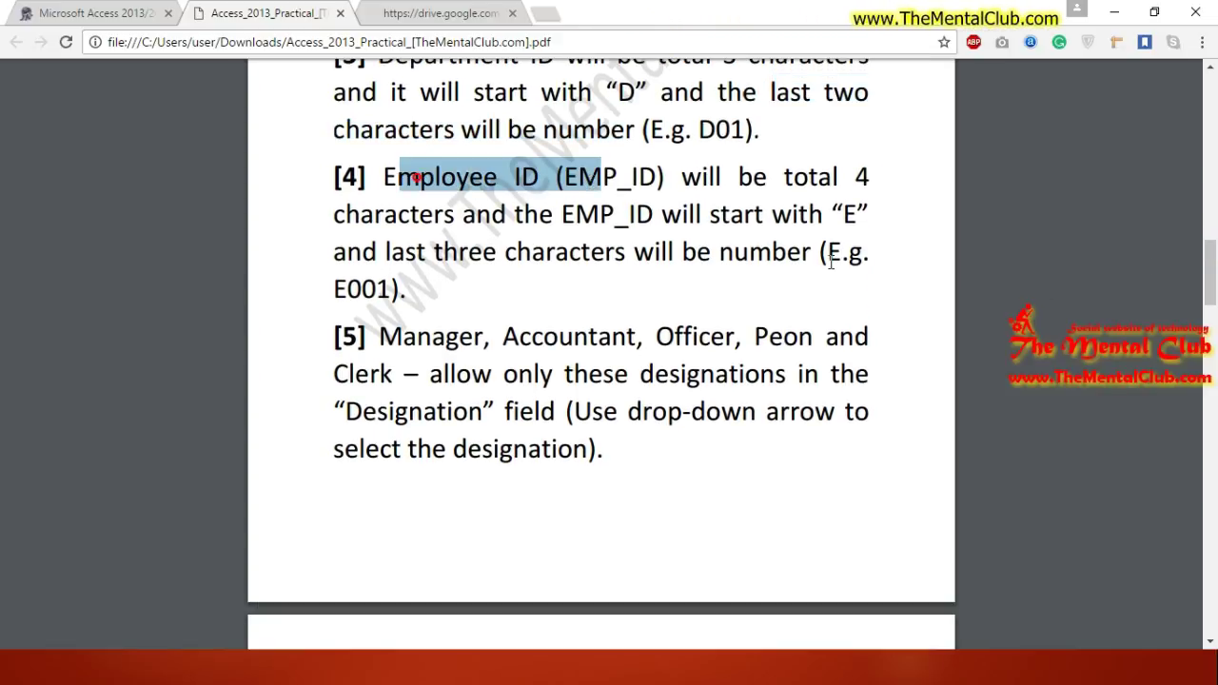
{"action": "left_click_drag", "start_coordinate": [335, 290], "coordinate": [400, 289]}
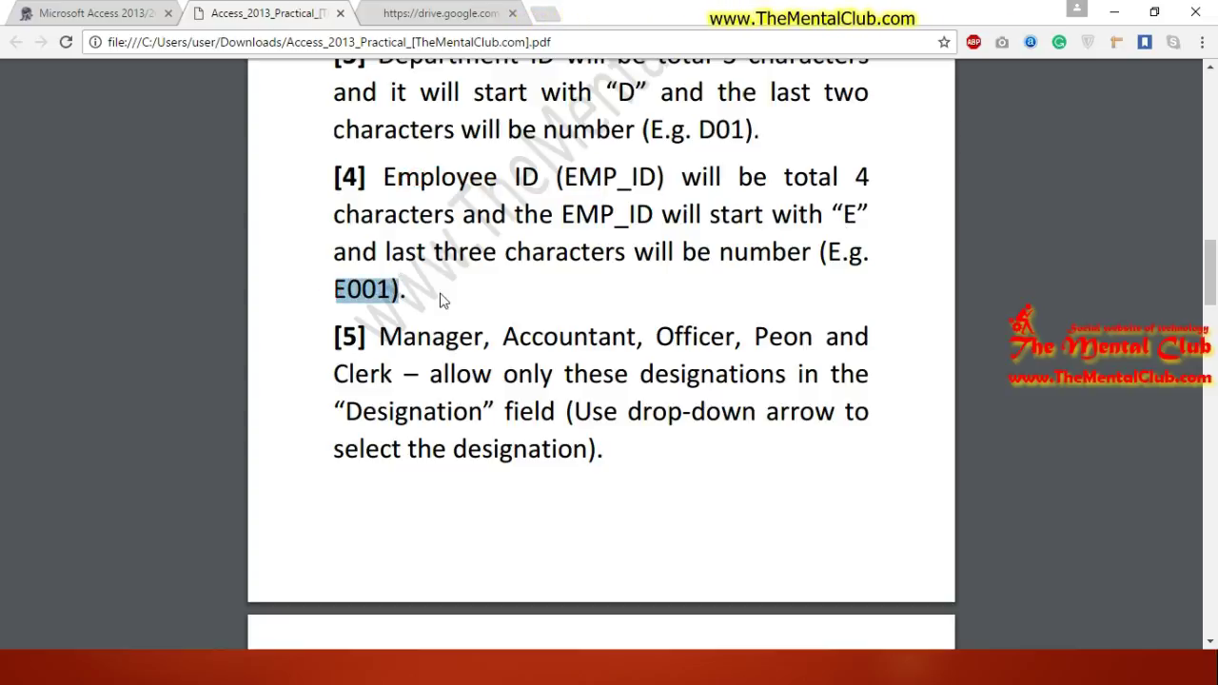
{"action": "left_click", "coordinate": [415, 292]}
{"action": "left_click_drag", "start_coordinate": [352, 290], "coordinate": [400, 291]}
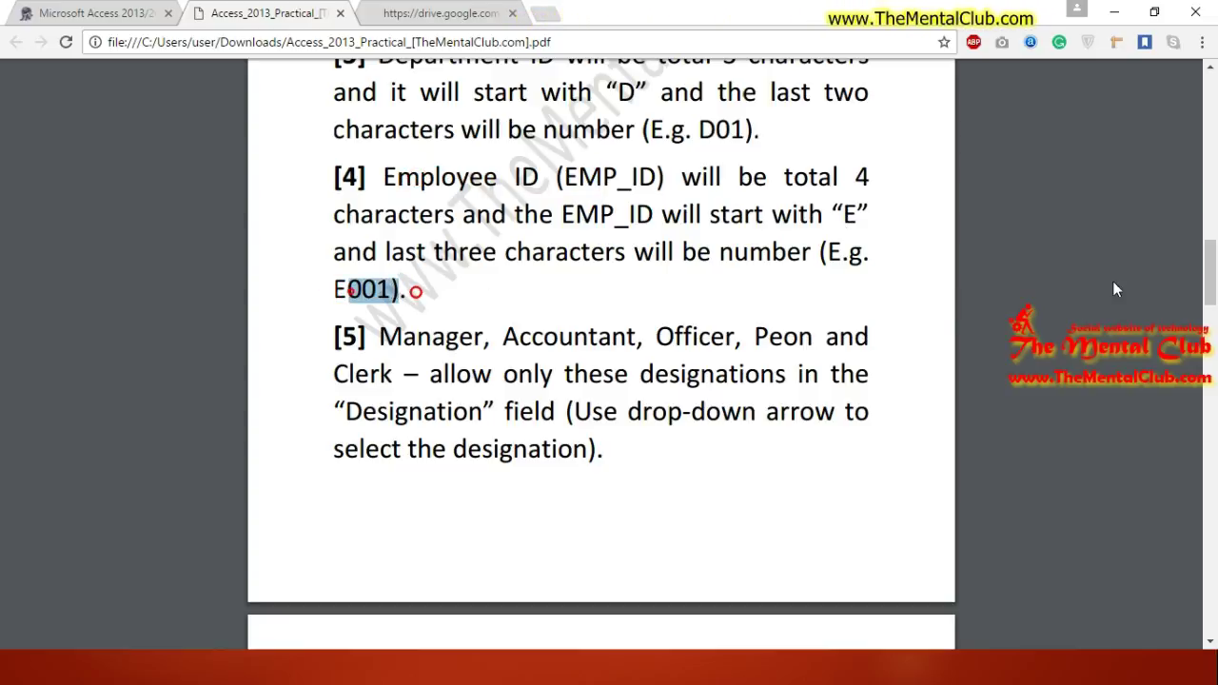
{"action": "scroll", "coordinate": [1214, 272], "scroll_direction": "down", "scroll_amount": 1}
{"action": "scroll", "coordinate": [1215, 271], "scroll_direction": "down", "scroll_amount": 4}
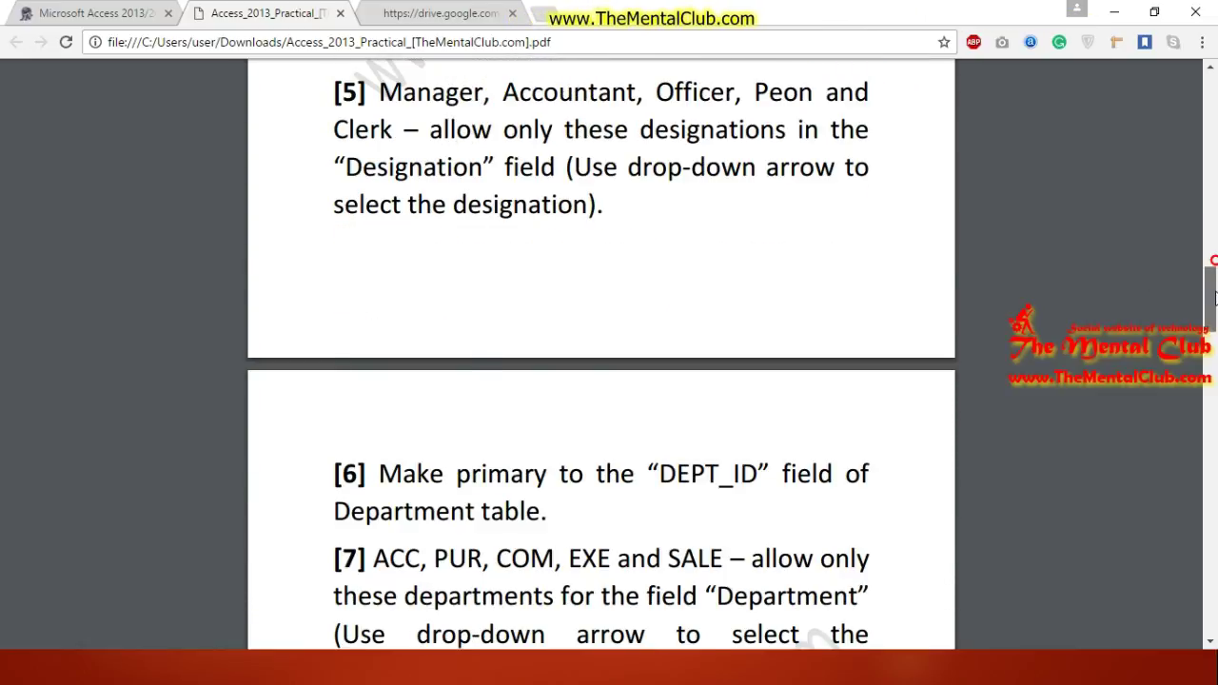
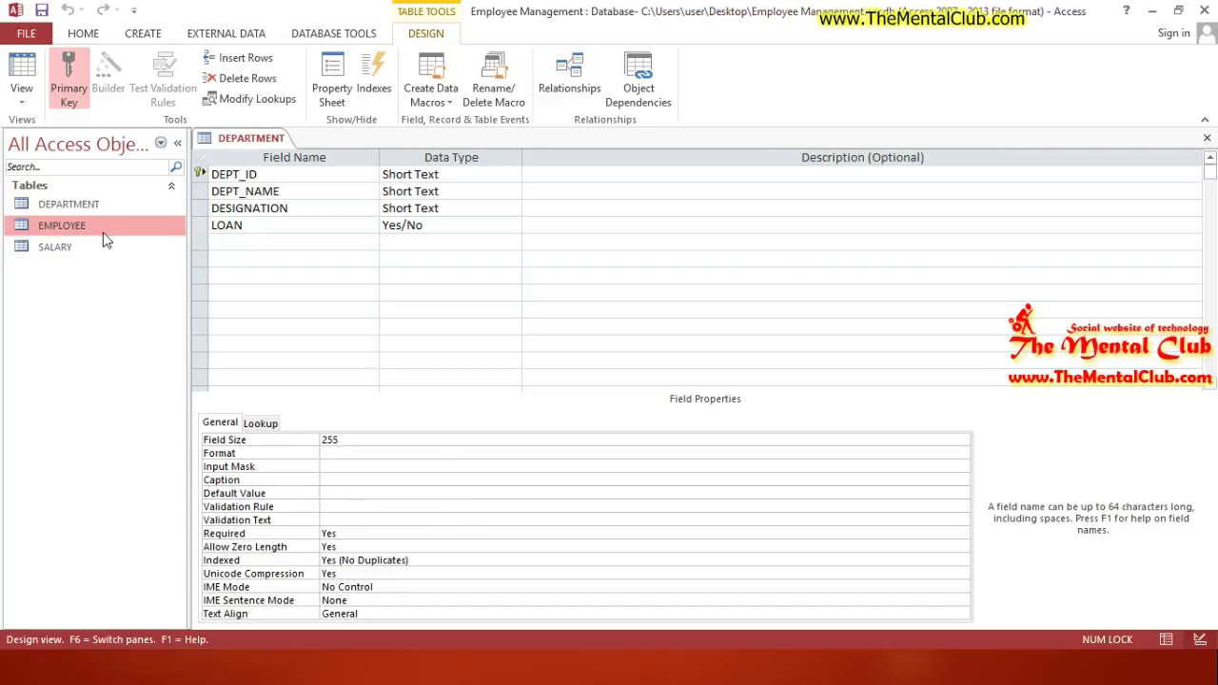
Step: Open the EMPLOYEE and SALARY tables in Design View
{"action": "right_click", "coordinate": [102, 224]}
{"action": "left_click", "coordinate": [157, 258]}
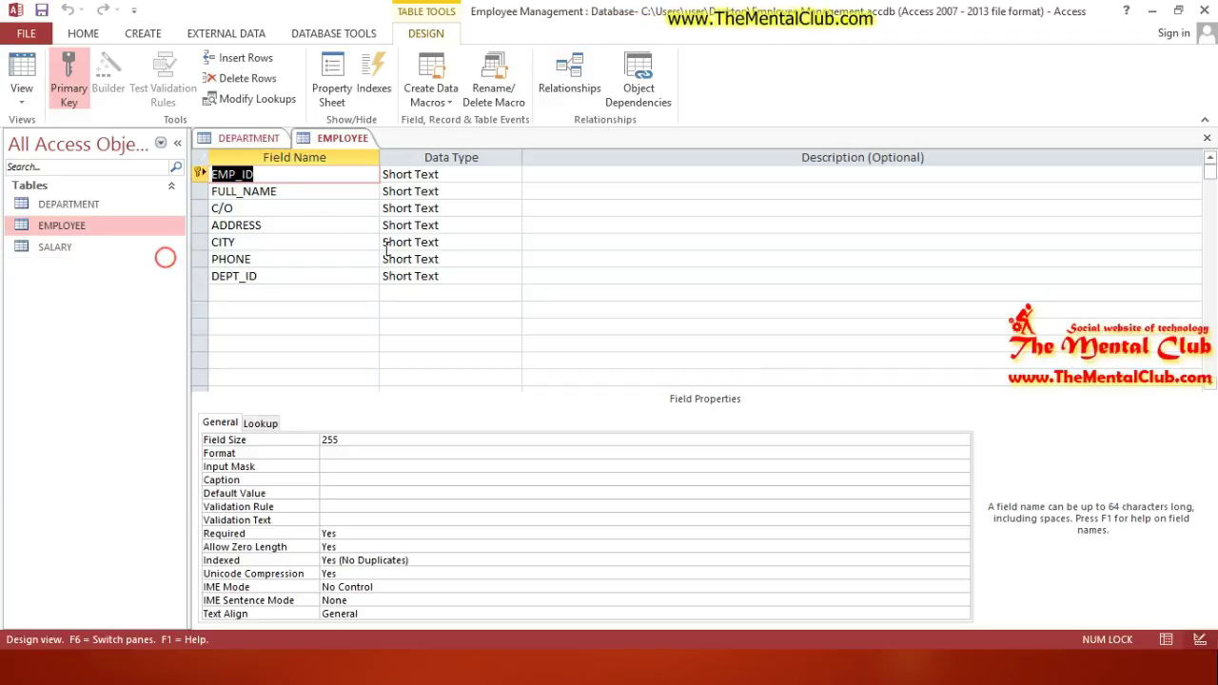
{"action": "right_click", "coordinate": [111, 246]}
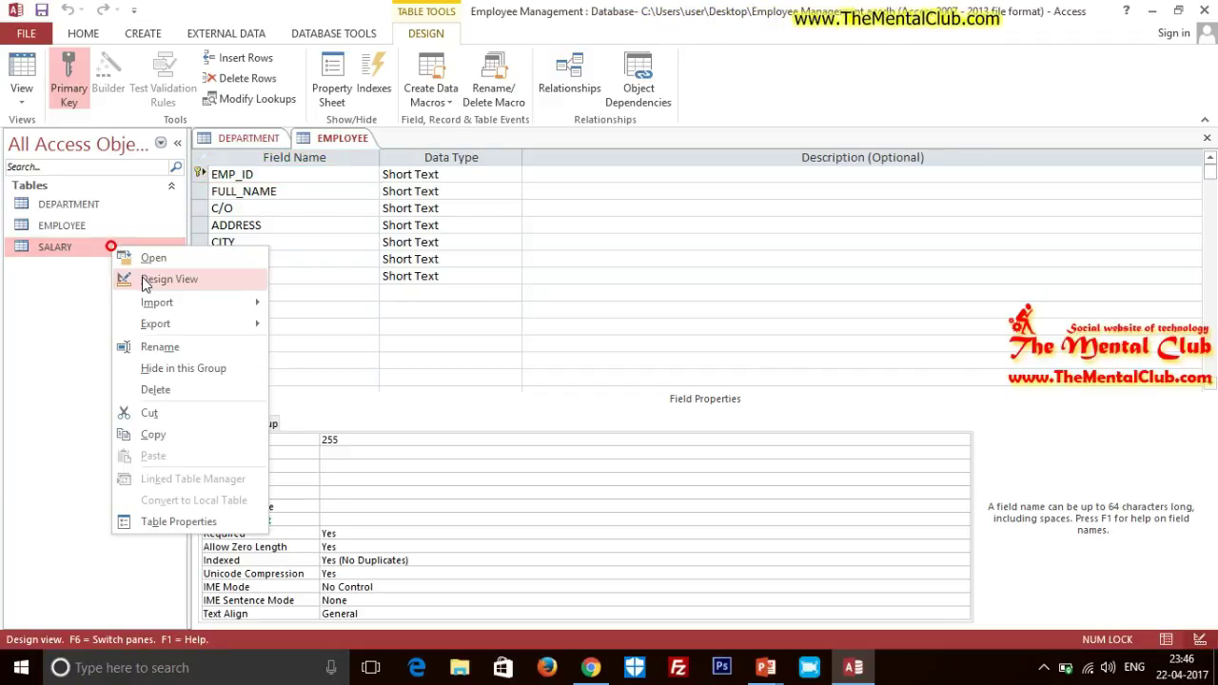
{"action": "left_click", "coordinate": [142, 277]}
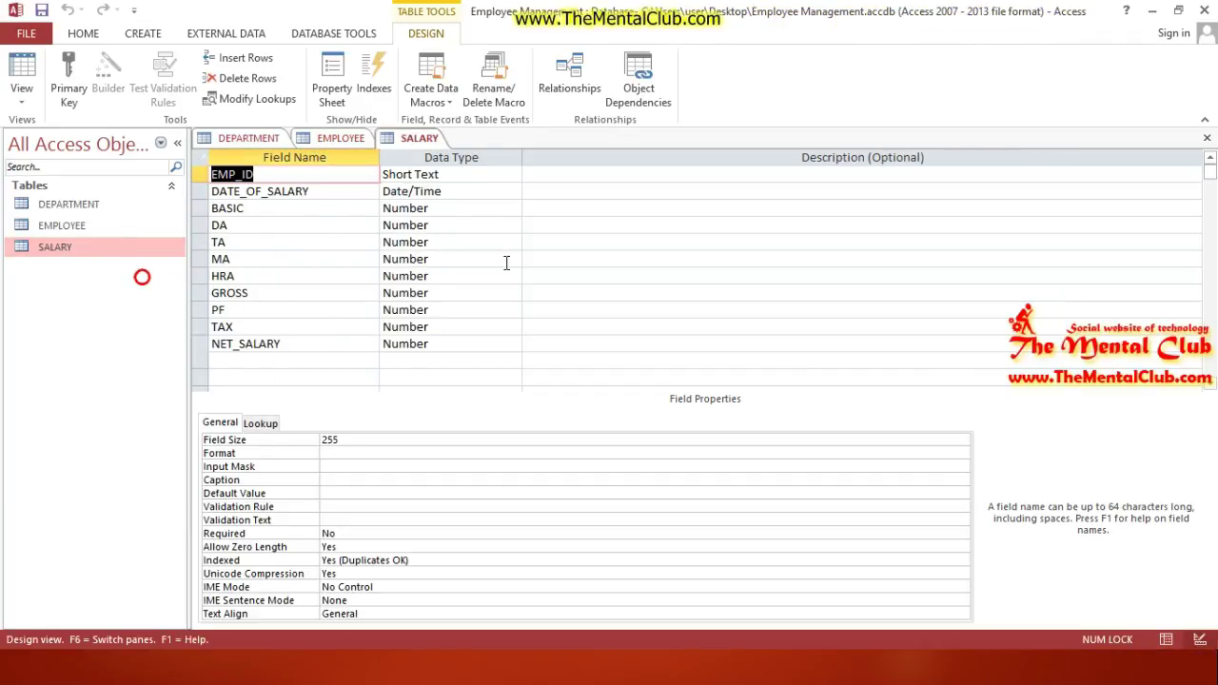
Step: Close the SALARY, EMPLOYEE and DEPARTMENT table design tabs
{"action": "left_click", "coordinate": [1207, 138]}
{"action": "left_click", "coordinate": [1206, 138]}
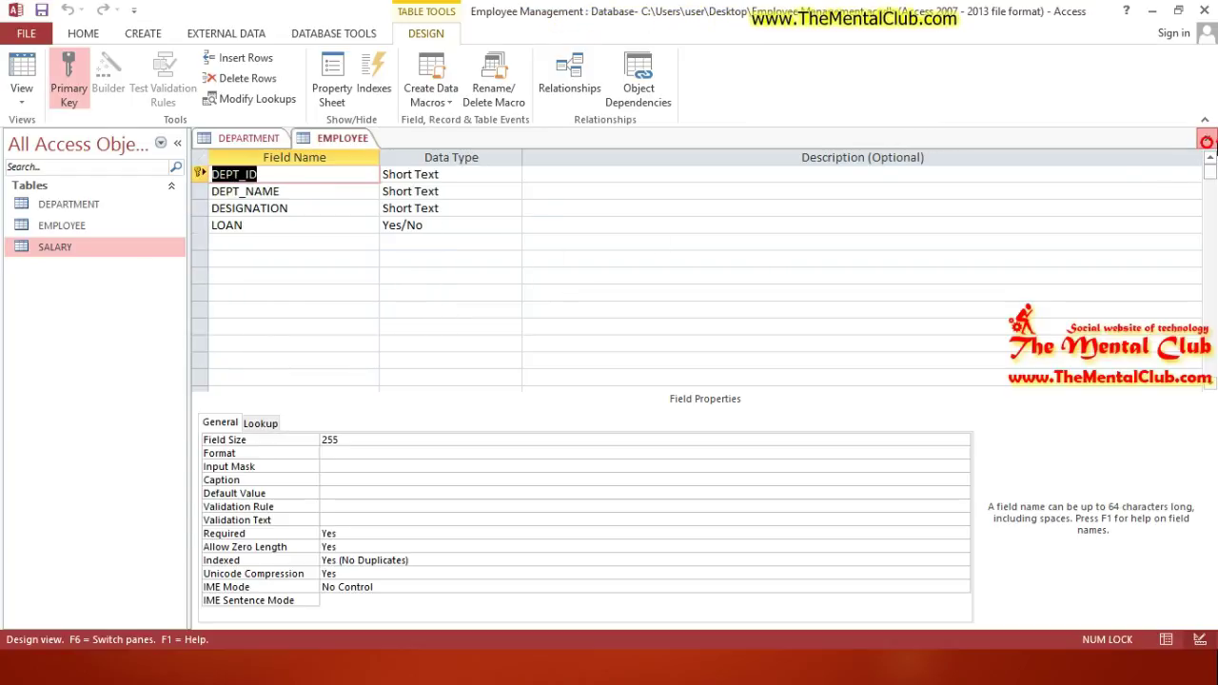
{"action": "left_click", "coordinate": [1207, 138]}
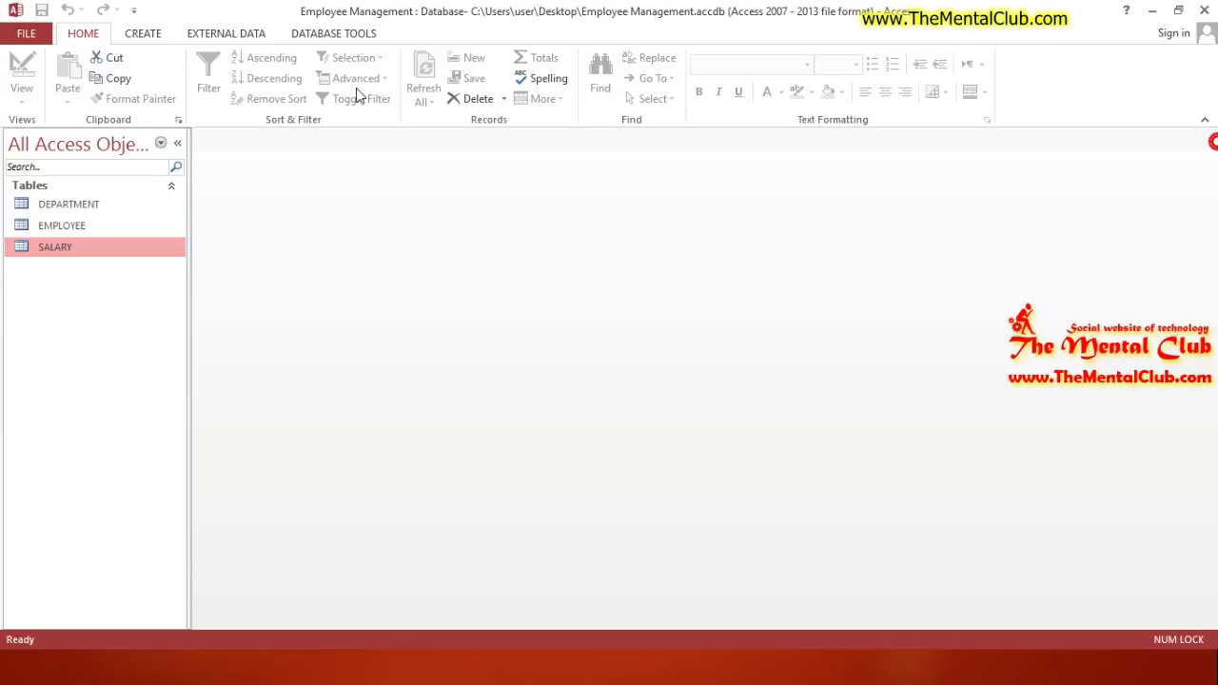
{"action": "left_click", "coordinate": [334, 33]}
Step: Open Relationships and add the DEPARTMENT, EMPLOYEE and SALARY tables
{"action": "left_click", "coordinate": [206, 78]}
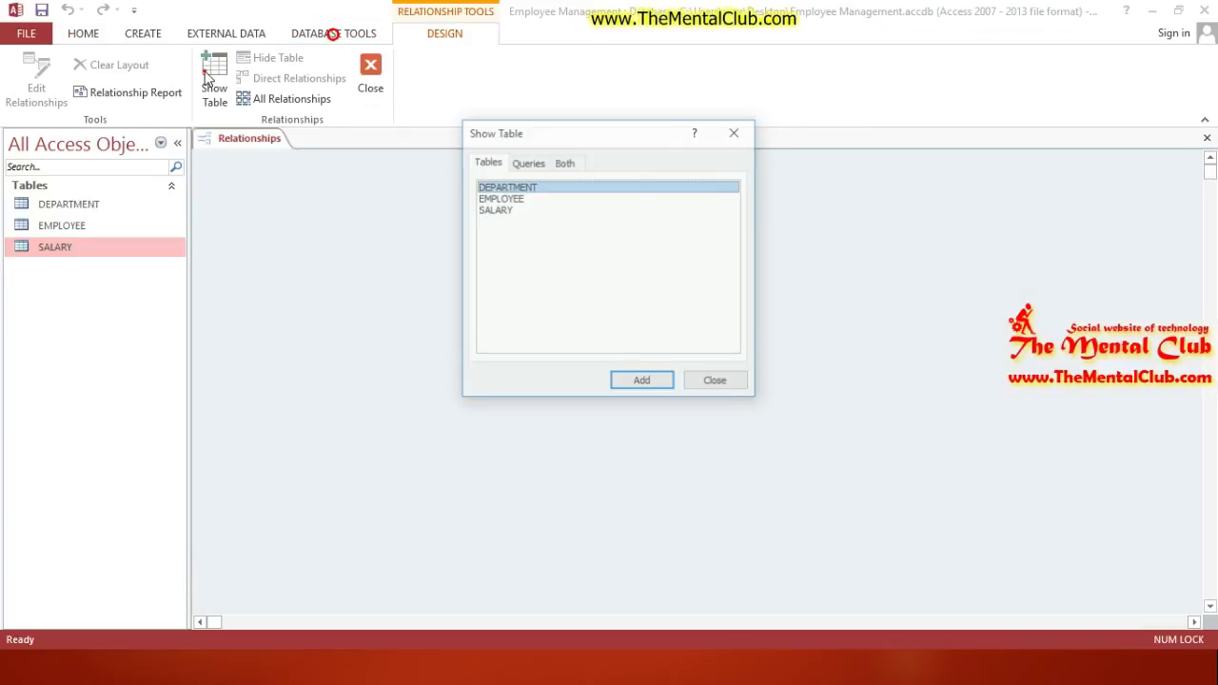
{"action": "left_click_drag", "start_coordinate": [540, 260], "coordinate": [538, 221]}
{"action": "left_click", "coordinate": [543, 253]}
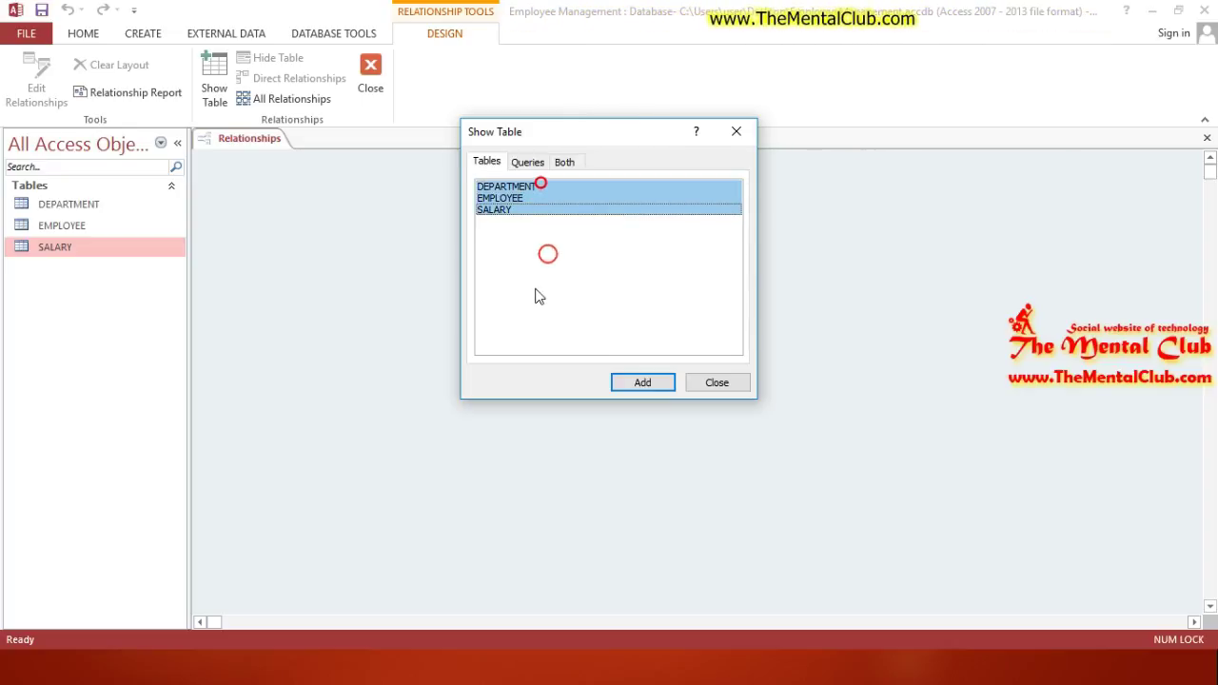
{"action": "left_click", "coordinate": [642, 380]}
{"action": "left_click", "coordinate": [711, 384]}
Step: Move and enlarge the SALARY, EMPLOYEE and DEPARTMENT boxes so every field shows
{"action": "left_click_drag", "start_coordinate": [633, 173], "coordinate": [758, 280]}
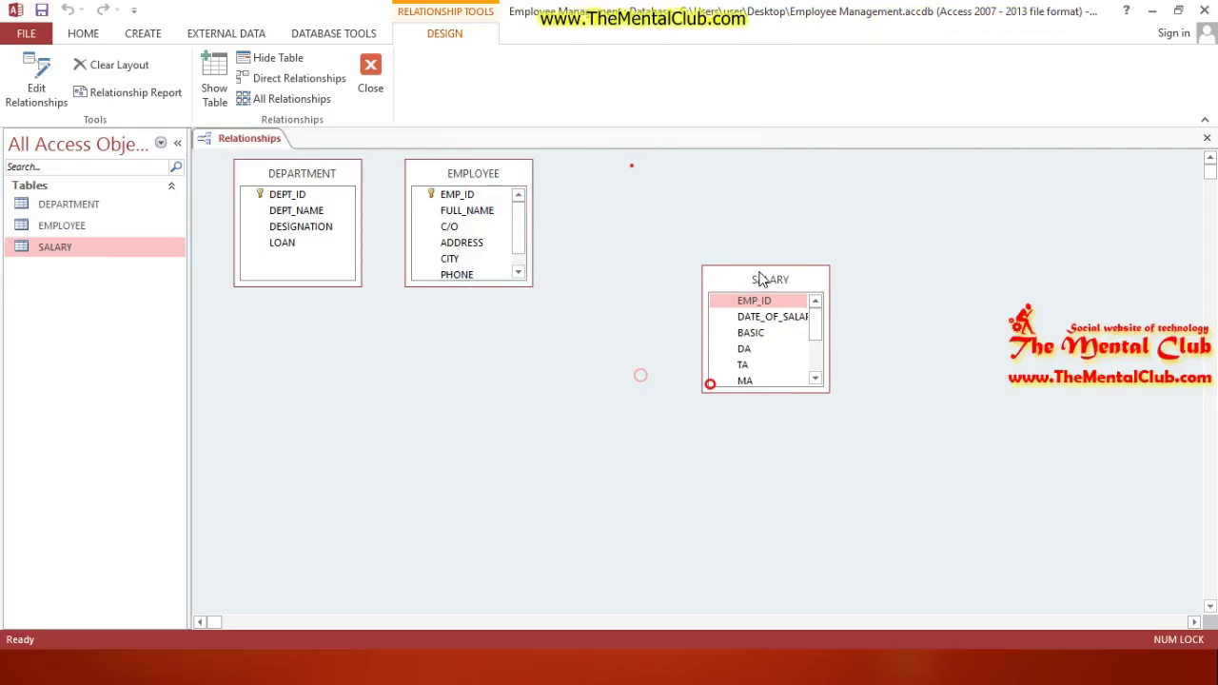
{"action": "left_click_drag", "start_coordinate": [827, 394], "coordinate": [981, 529]}
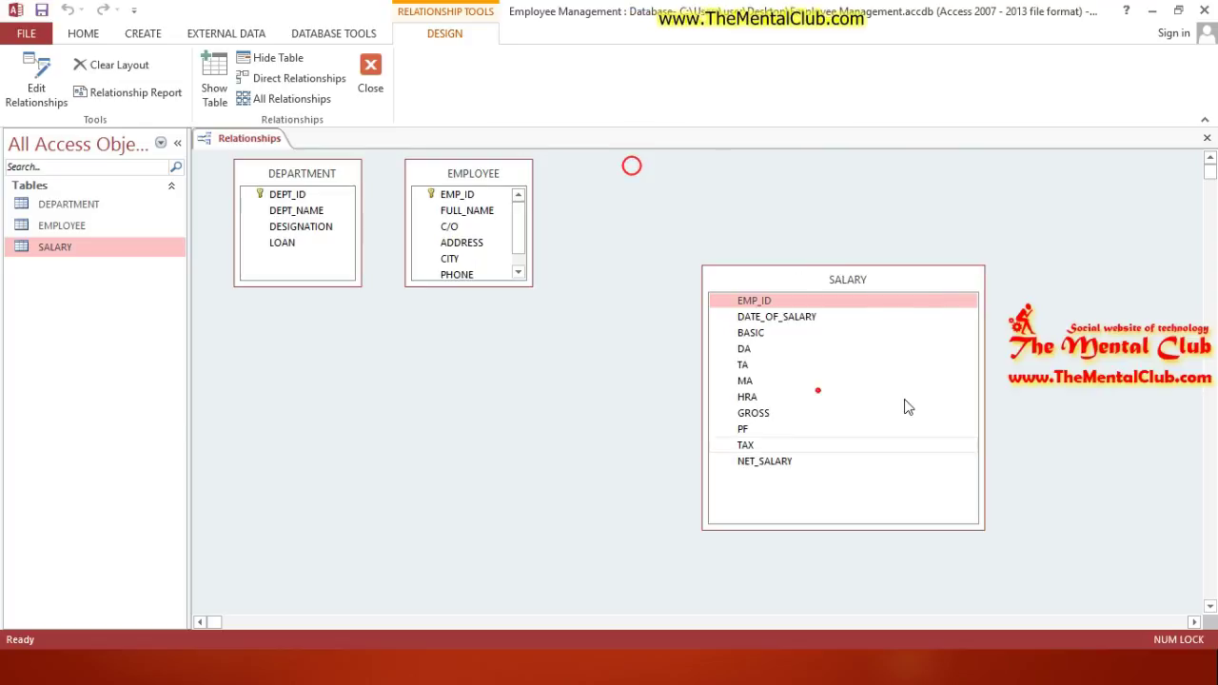
{"action": "left_click_drag", "start_coordinate": [846, 282], "coordinate": [823, 220]}
{"action": "left_click_drag", "start_coordinate": [507, 285], "coordinate": [598, 460]}
{"action": "left_click_drag", "start_coordinate": [360, 284], "coordinate": [370, 469]}
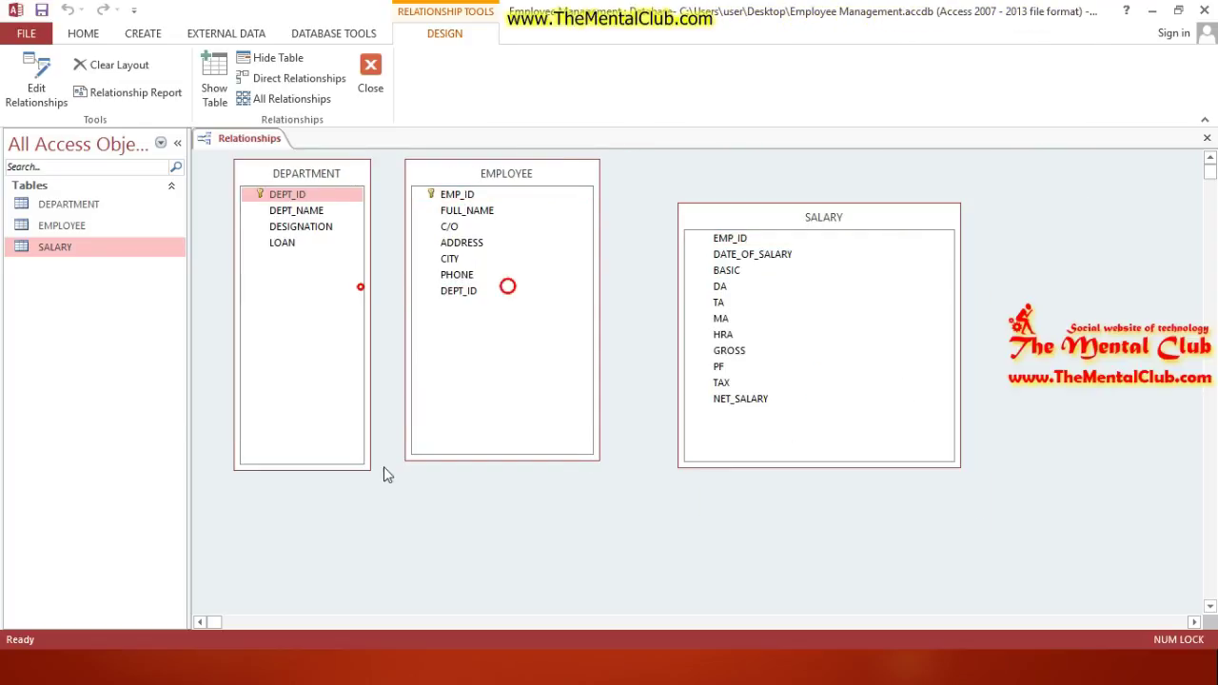
{"action": "key", "text": "alt+Tab"}
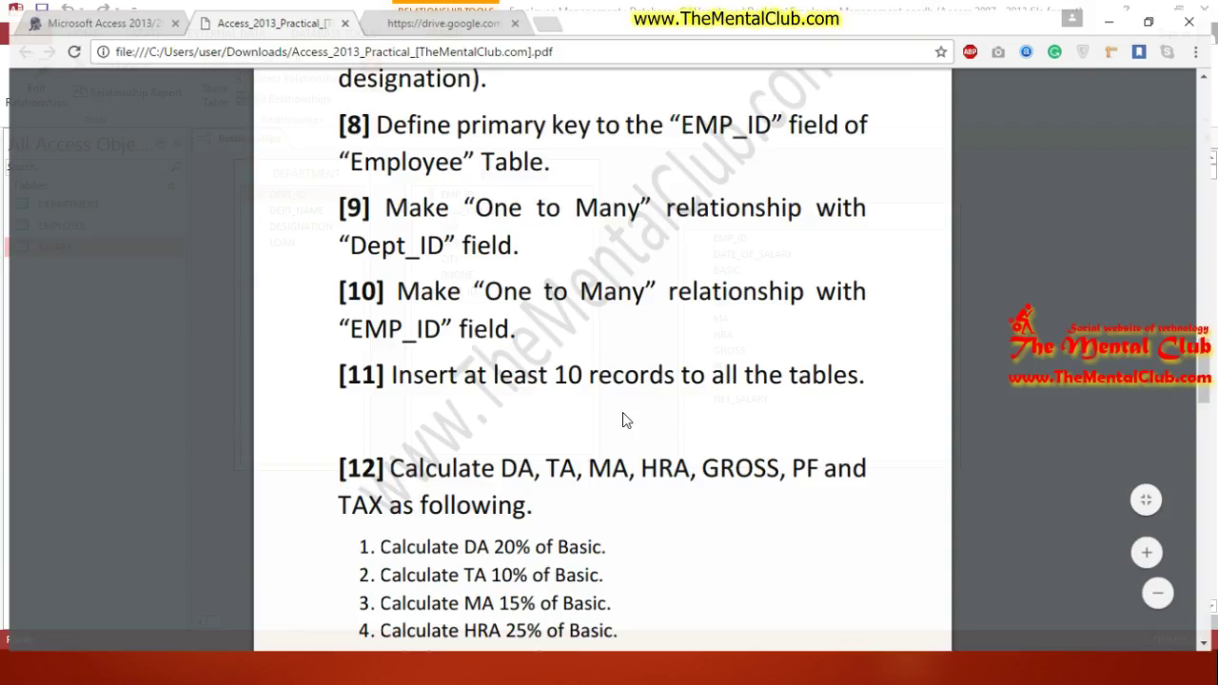
{"action": "scroll", "coordinate": [562, 401], "scroll_direction": "up", "scroll_amount": 2}
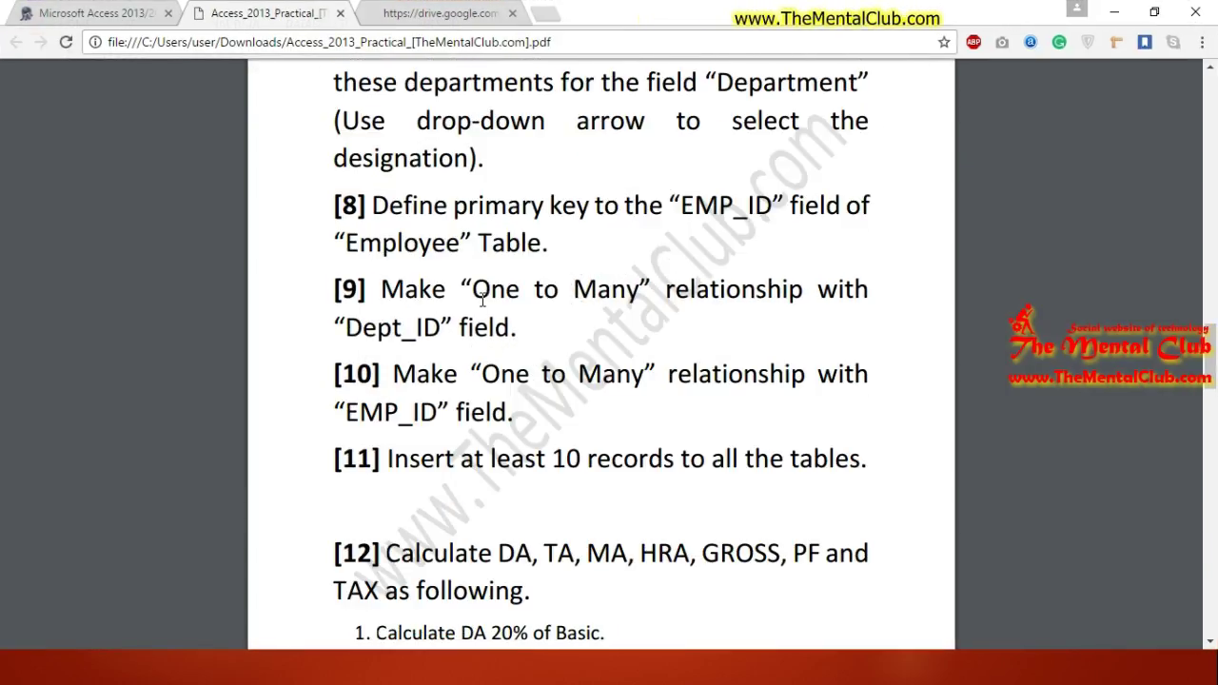
{"action": "left_click_drag", "start_coordinate": [483, 299], "coordinate": [660, 300]}
{"action": "left_click_drag", "start_coordinate": [473, 374], "coordinate": [805, 376]}
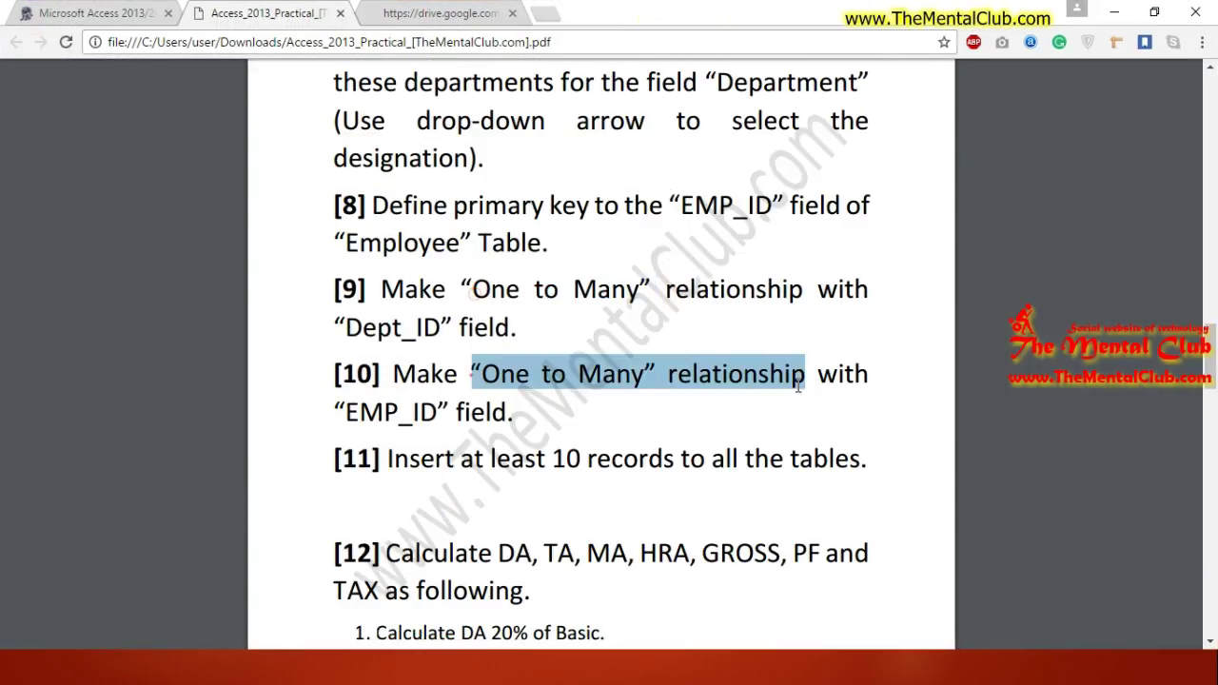
{"action": "left_click", "coordinate": [473, 374]}
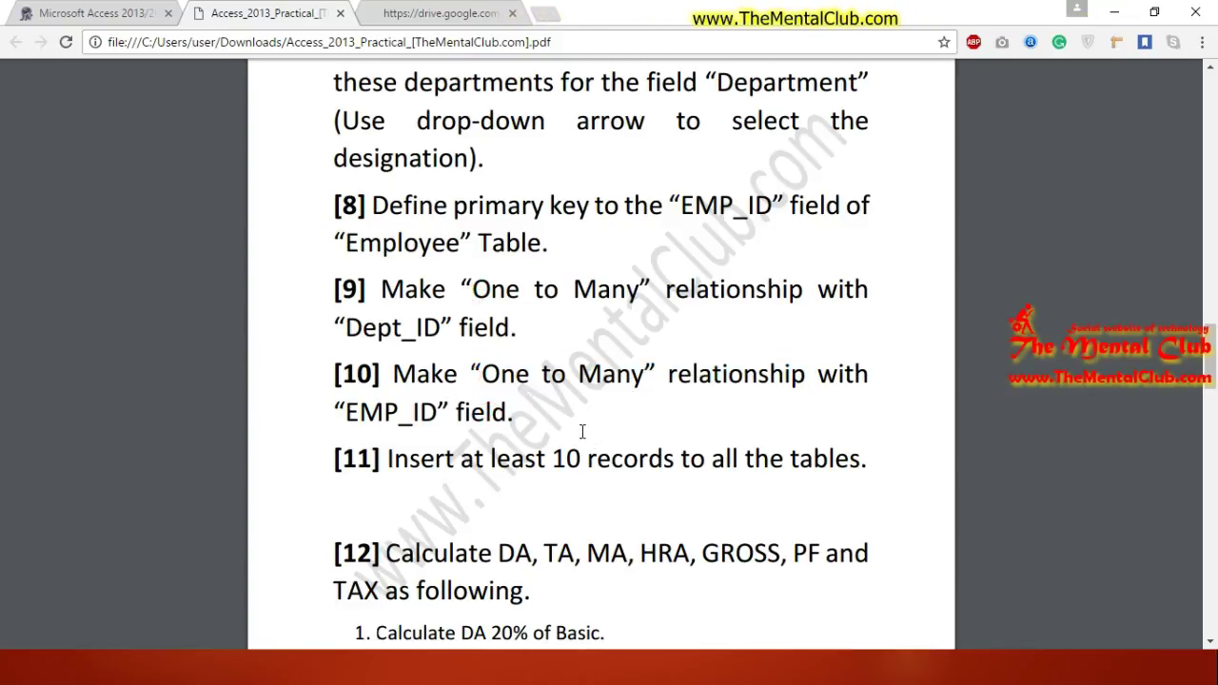
{"action": "key", "text": "alt+Tab"}
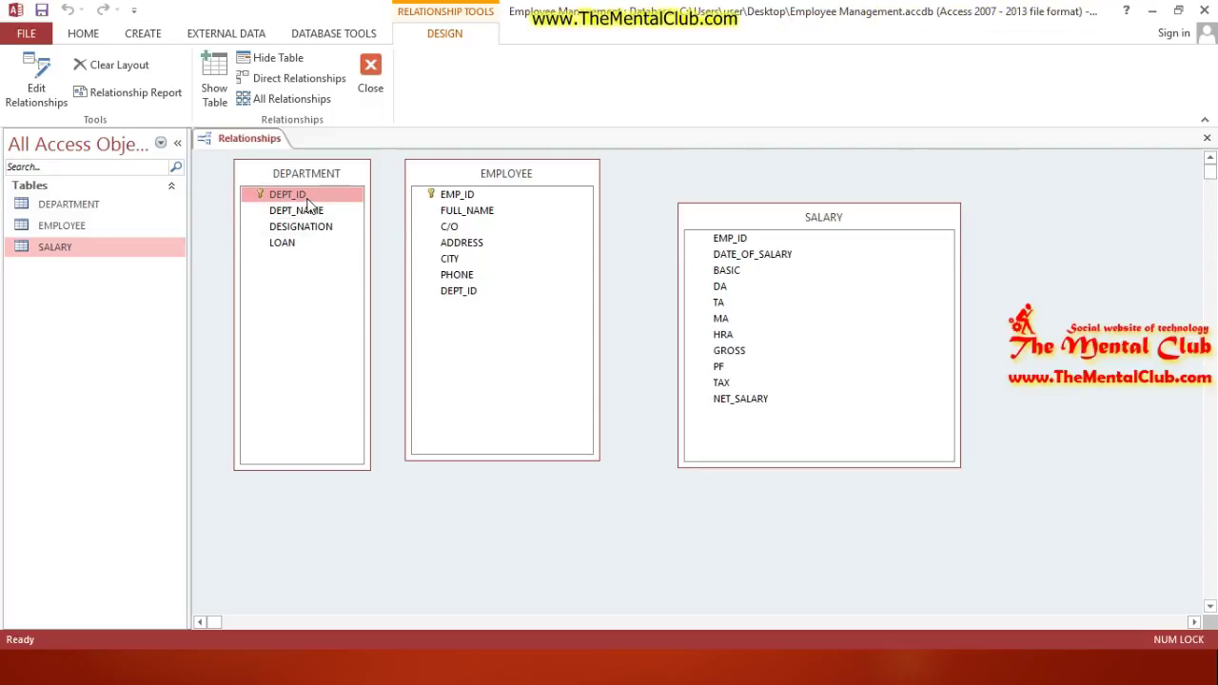
Step: Link EMPLOYEE's DEPT_ID to DEPARTMENT with enforced referential integrity
{"action": "left_click_drag", "start_coordinate": [463, 292], "coordinate": [464, 297]}
{"action": "left_click", "coordinate": [519, 273]}
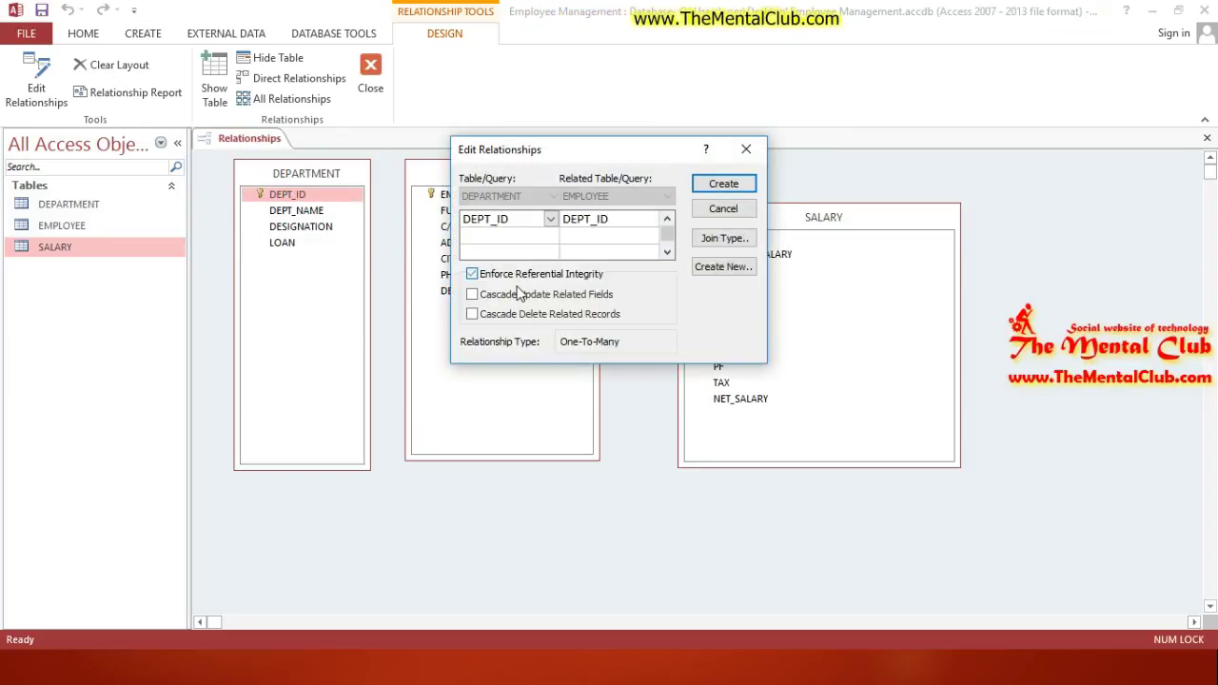
{"action": "left_click", "coordinate": [708, 185]}
Step: Link EMPLOYEE's EMP_ID to SALARY with enforced integrity and cascading updates and deletes
{"action": "left_click", "coordinate": [457, 195]}
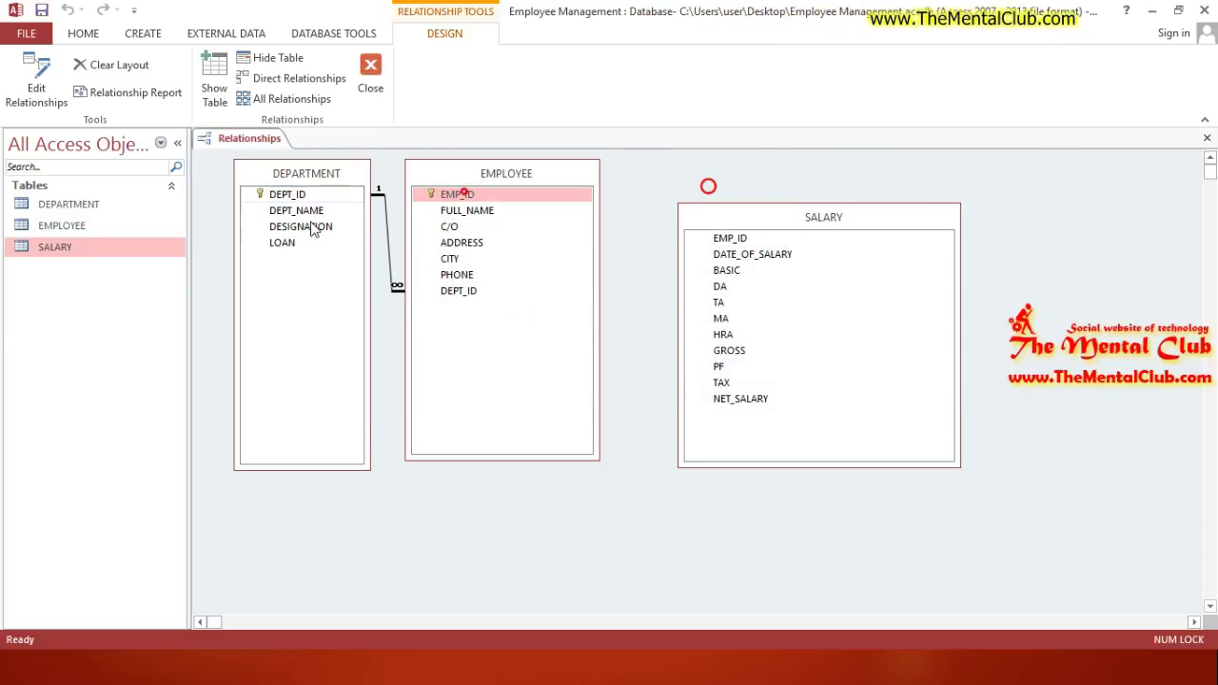
{"action": "left_click_drag", "start_coordinate": [521, 196], "coordinate": [725, 240]}
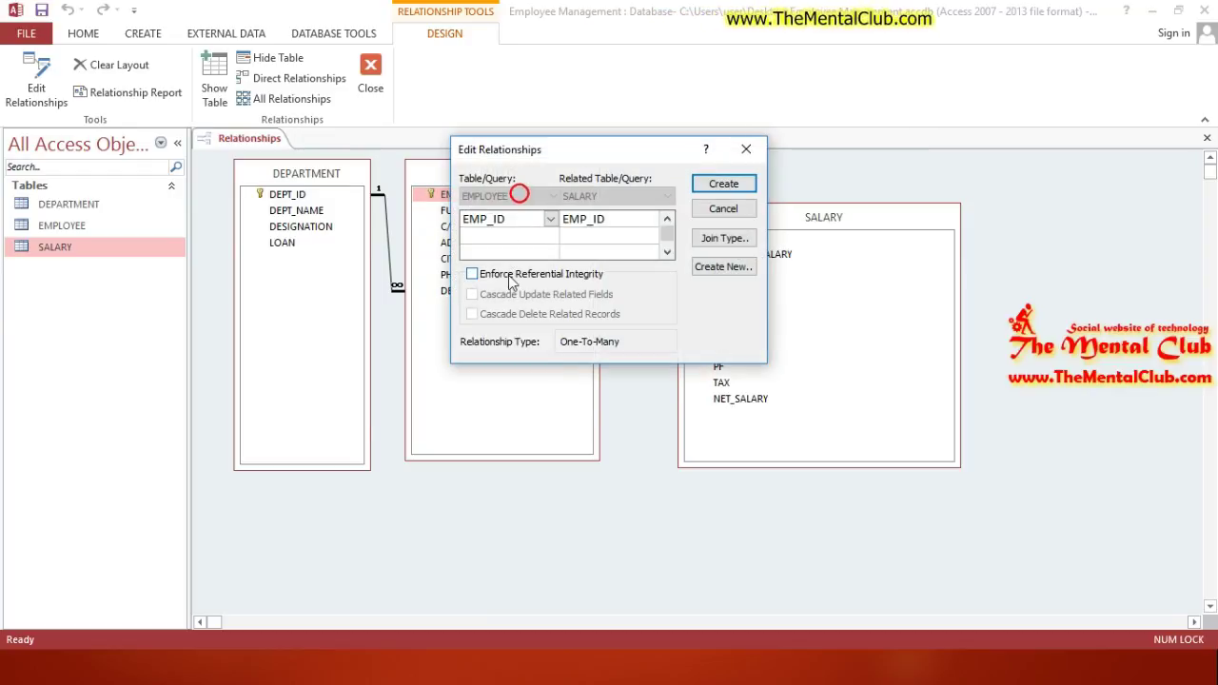
{"action": "left_click", "coordinate": [473, 274]}
{"action": "left_click", "coordinate": [502, 316]}
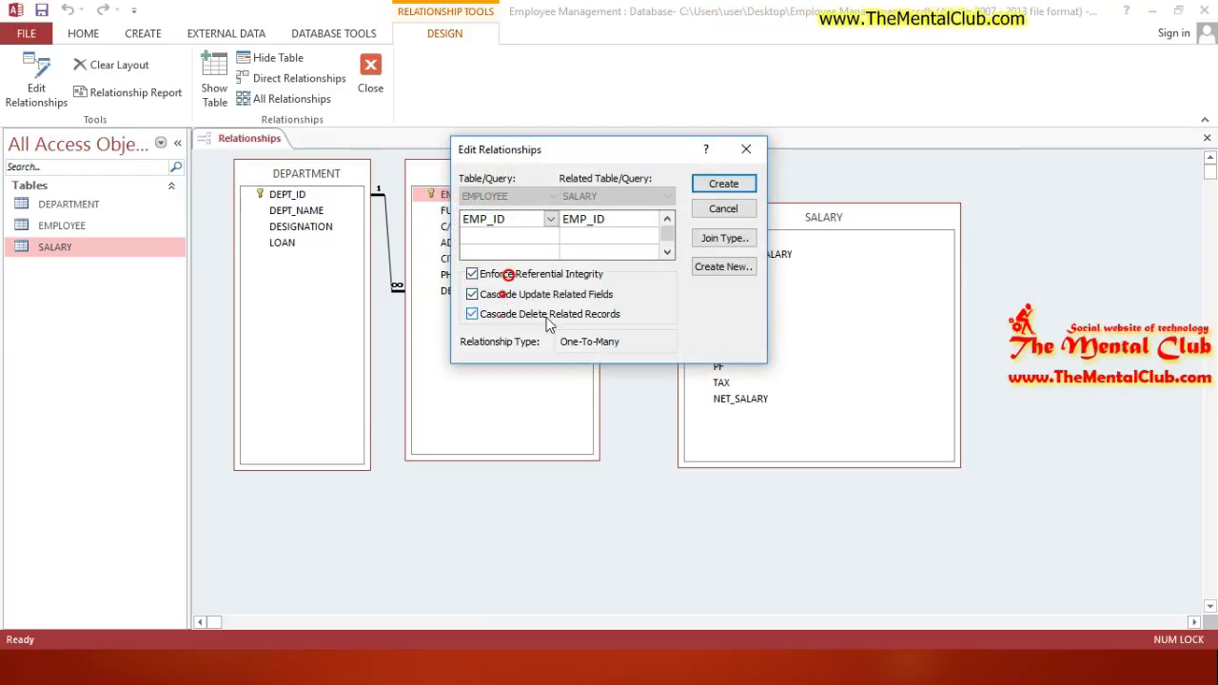
{"action": "left_click", "coordinate": [721, 183]}
Step: Rearrange the SALARY and EMPLOYEE boxes, then close and save the relationships layout
{"action": "left_click_drag", "start_coordinate": [804, 225], "coordinate": [918, 224]}
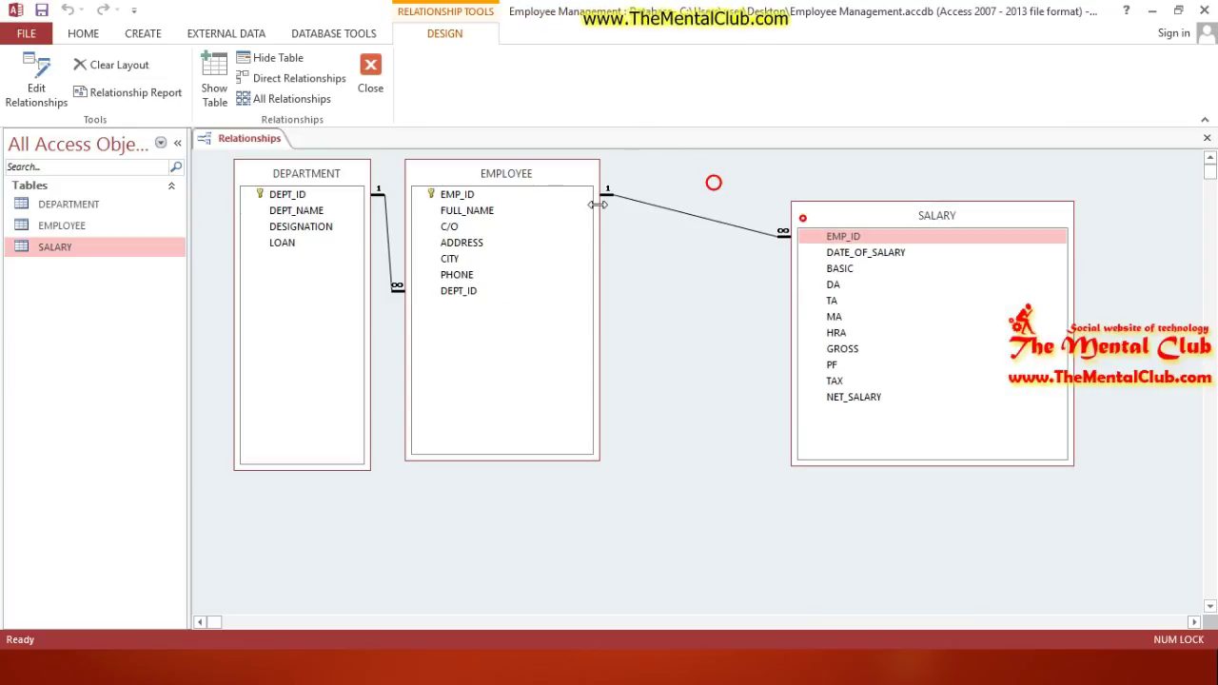
{"action": "left_click_drag", "start_coordinate": [533, 179], "coordinate": [589, 279]}
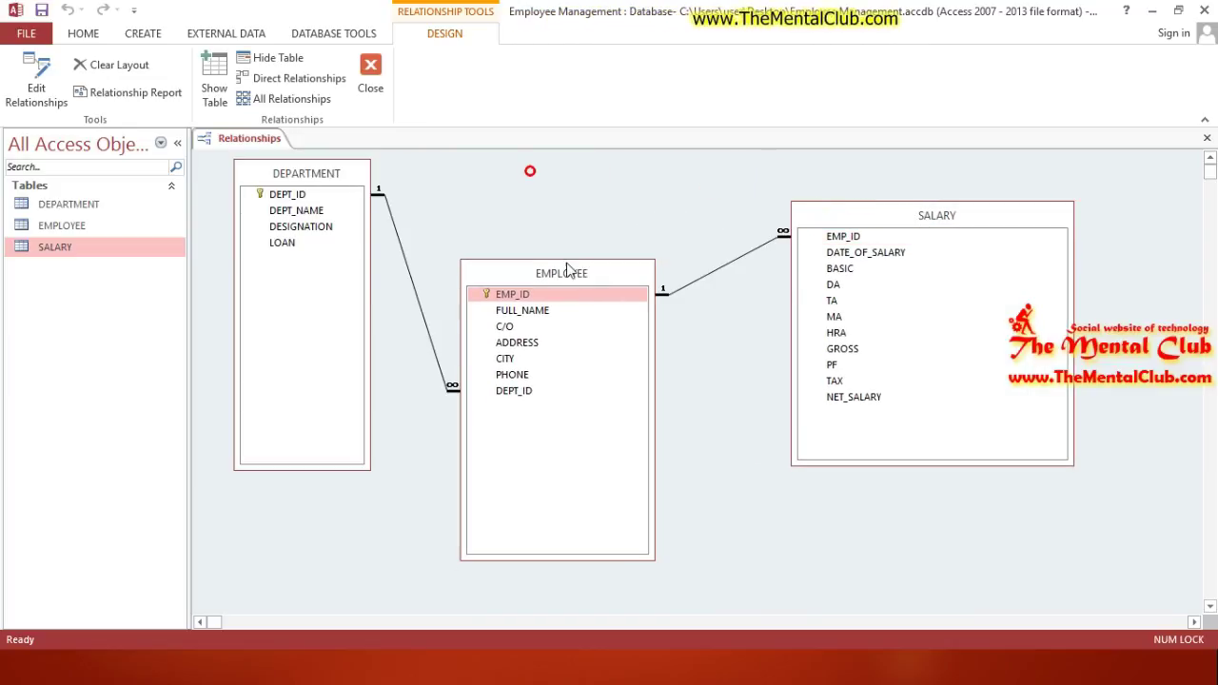
{"action": "left_click", "coordinate": [370, 76]}
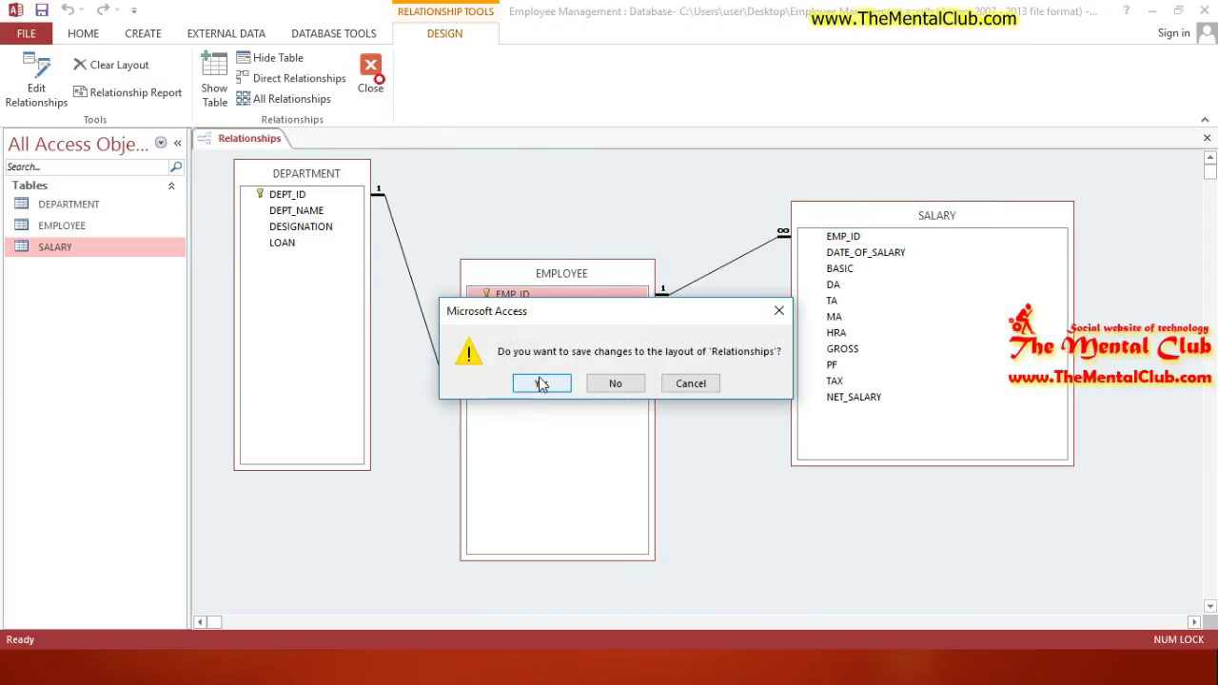
{"action": "left_click", "coordinate": [541, 383]}
Step: Enter department D01 with name MKT, designation MANAGER and LOAN unchecked
{"action": "left_click", "coordinate": [69, 207]}
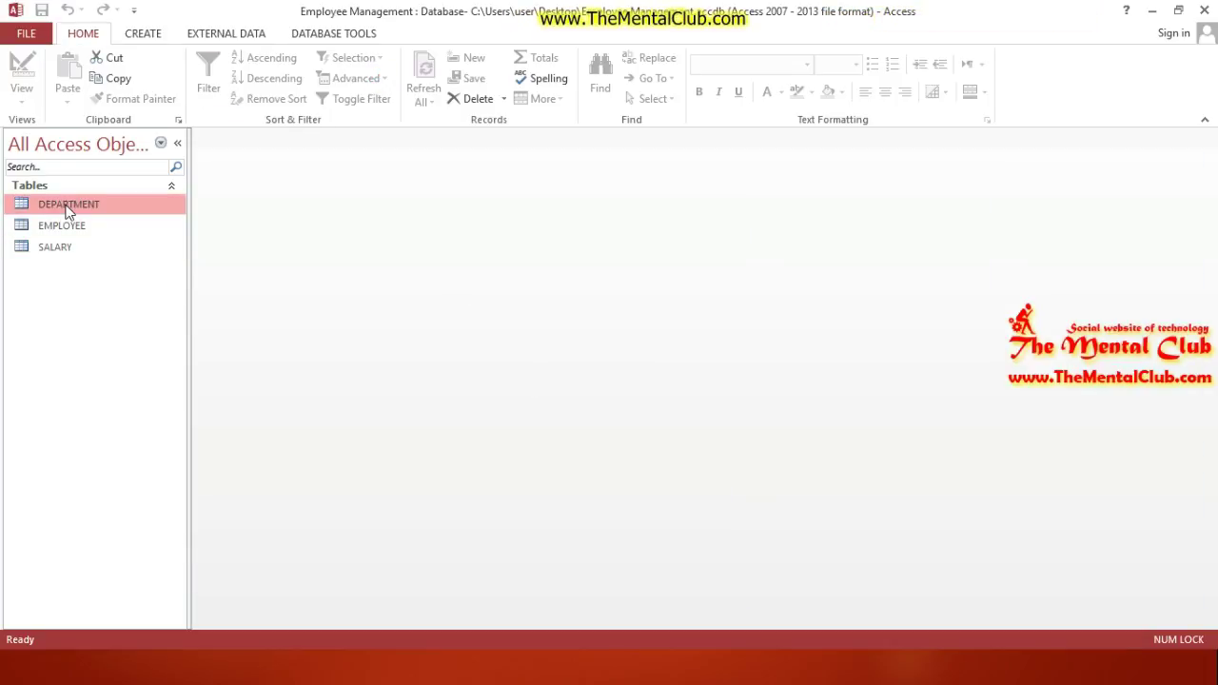
{"action": "double_click", "coordinate": [68, 206]}
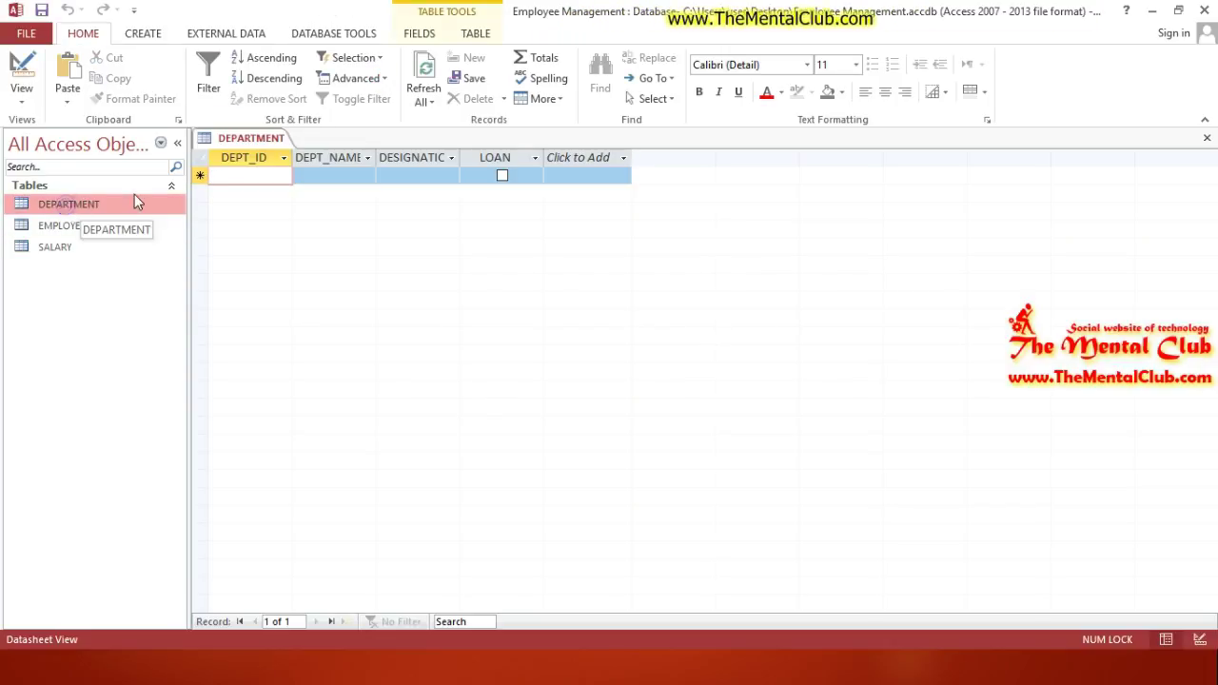
{"action": "left_click", "coordinate": [65, 205]}
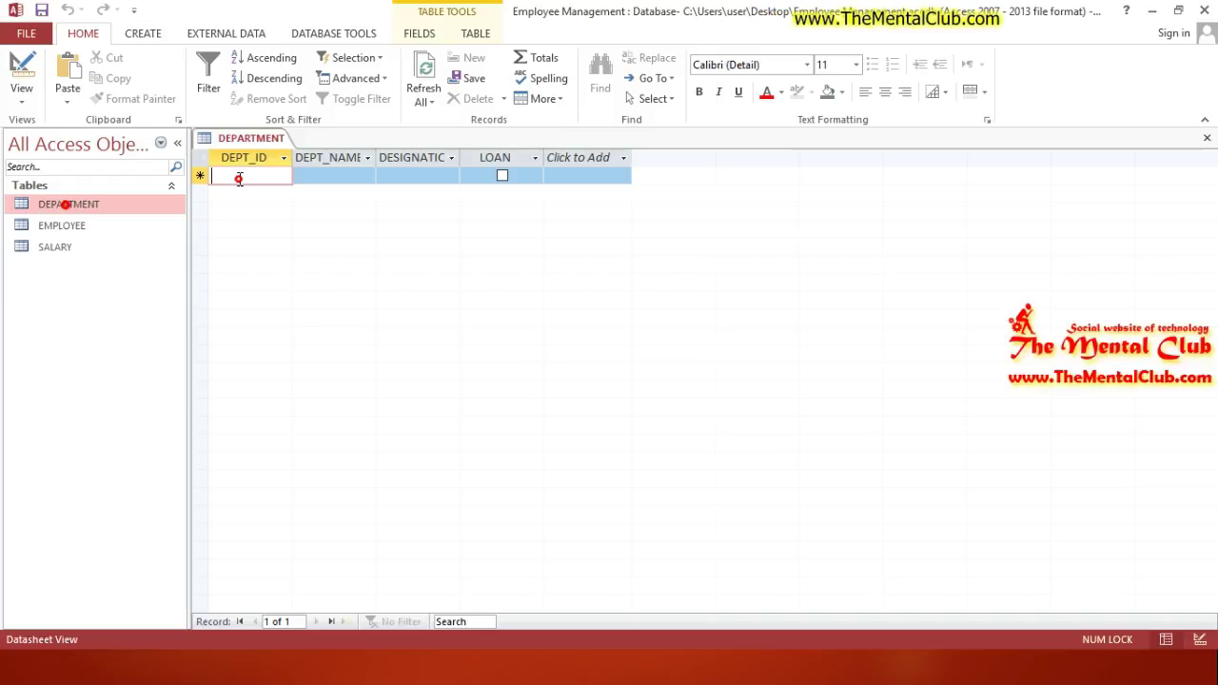
{"action": "key", "text": "Caps_Lock"}
{"action": "type", "text": "D"}
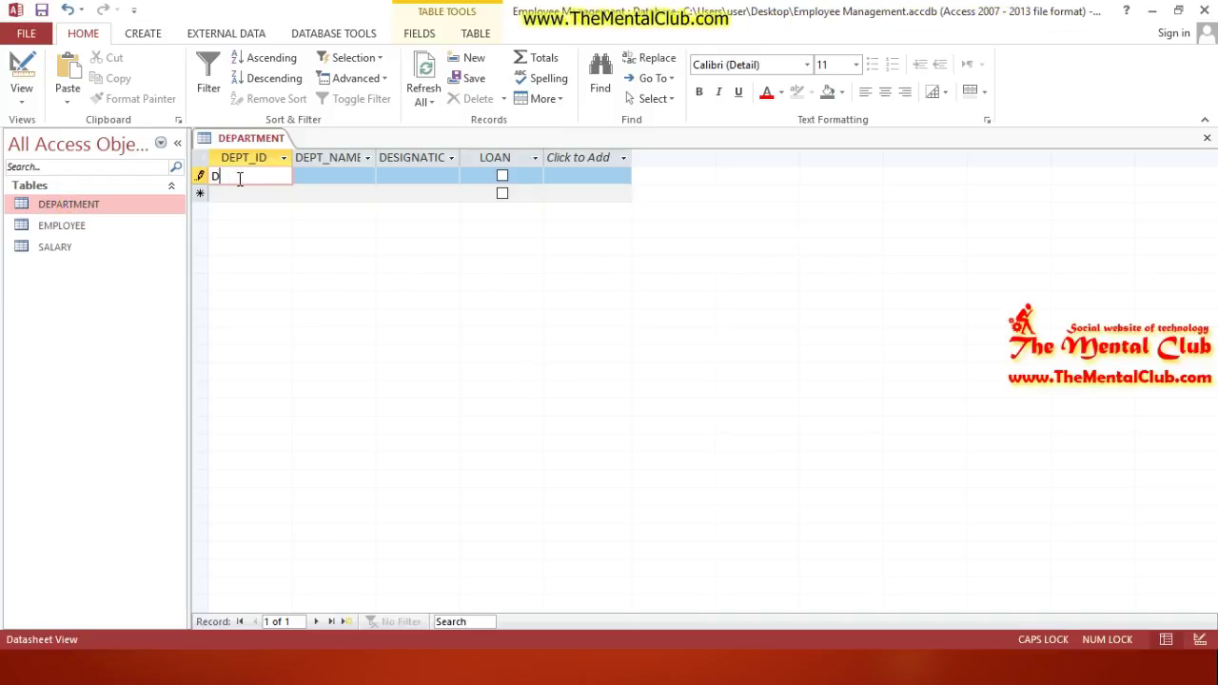
{"action": "type", "text": "00"}
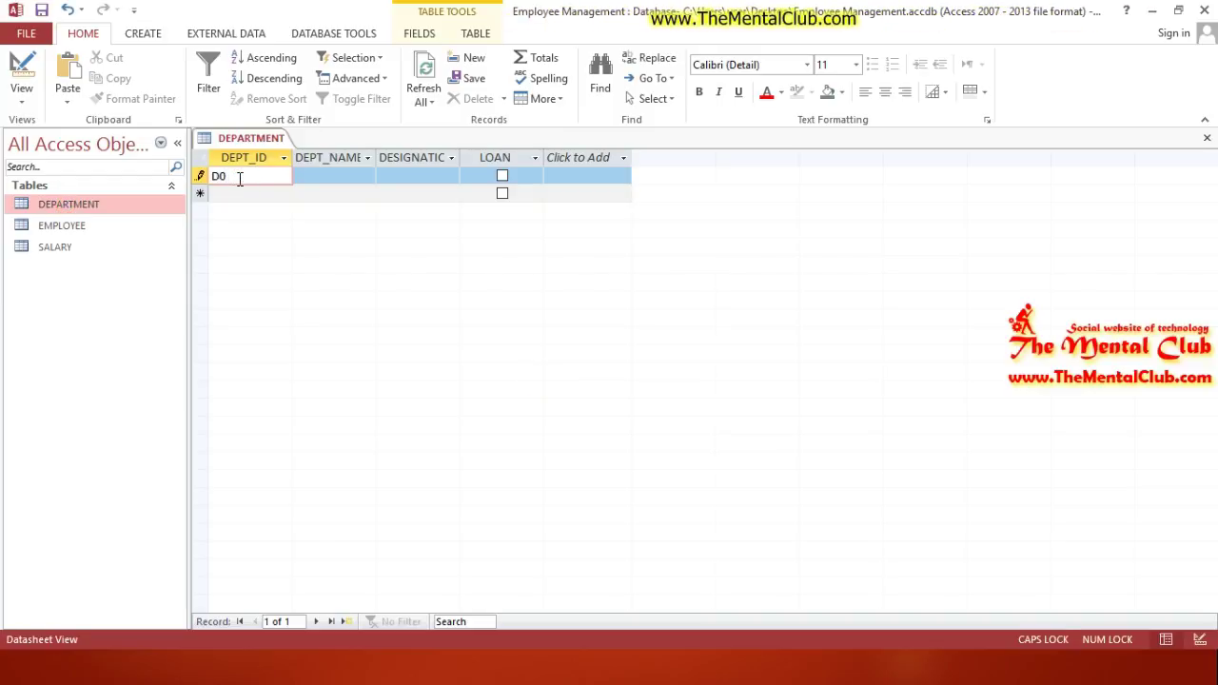
{"action": "key", "text": "Tab"}
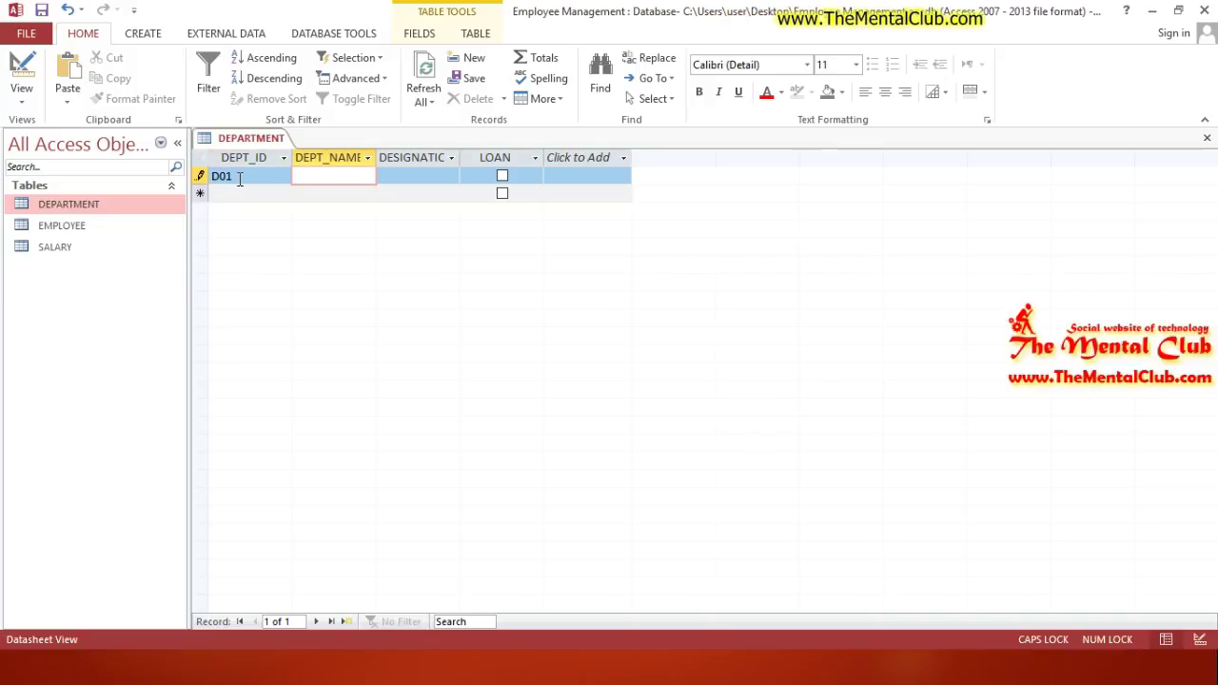
{"action": "type", "text": "MKT"}
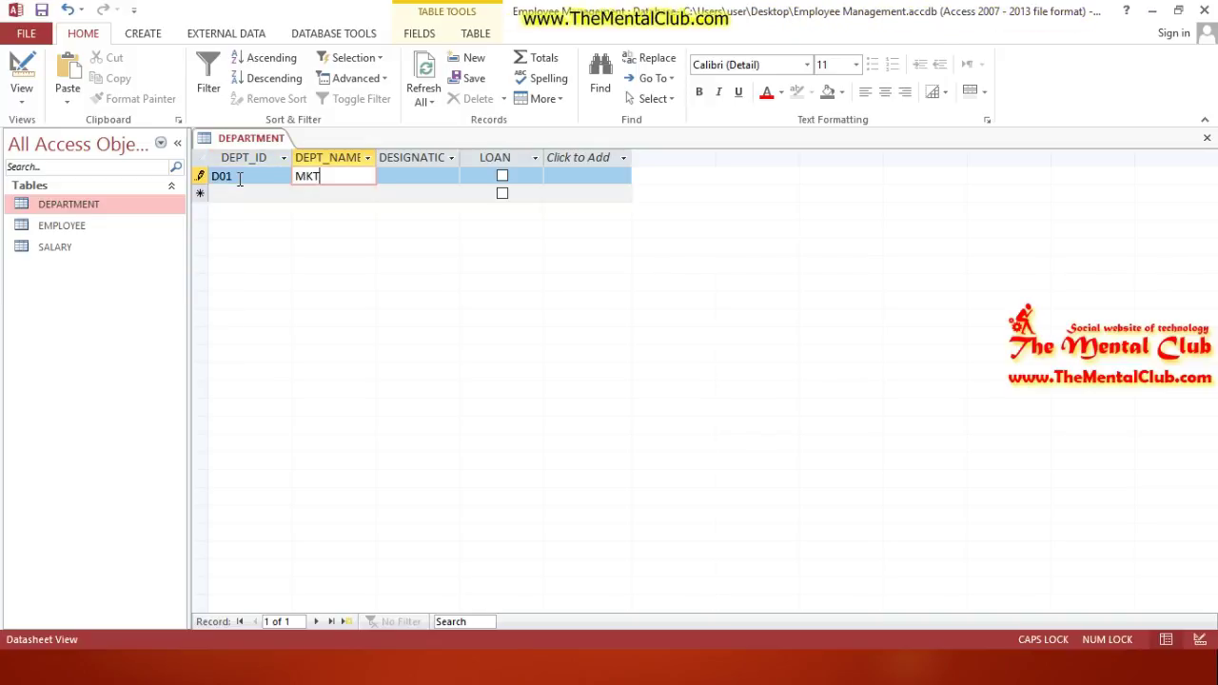
{"action": "key", "text": "Tab"}
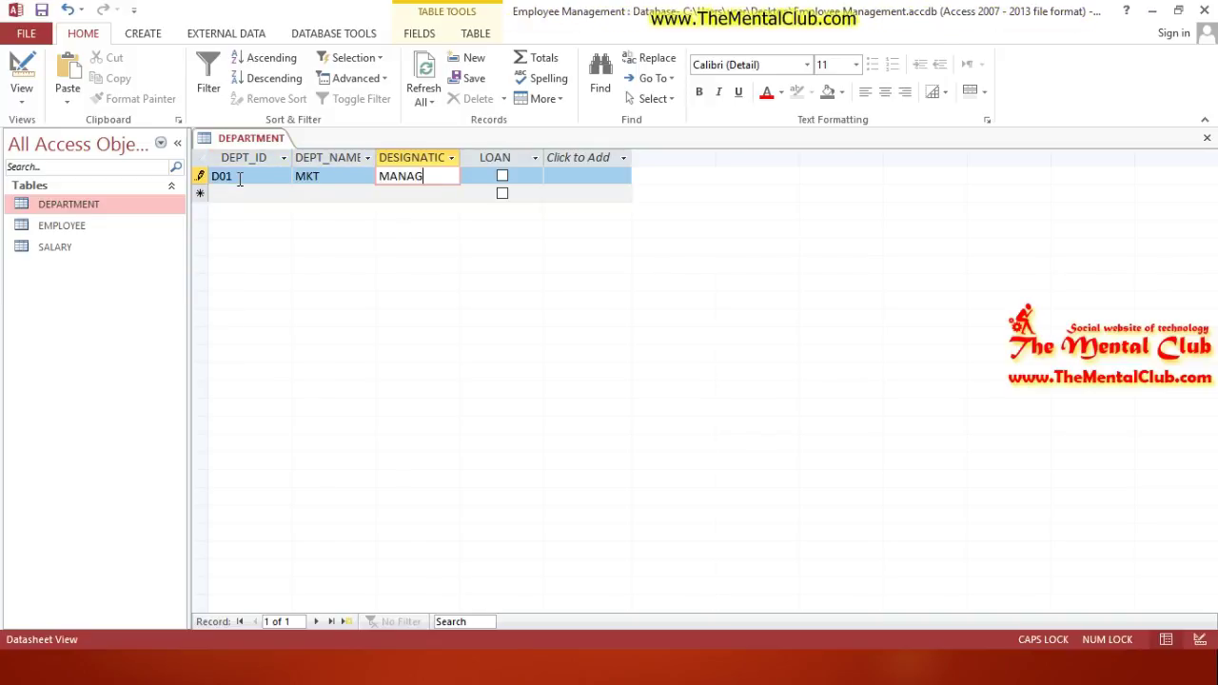
{"action": "type", "text": "MANAGER"}
{"action": "key", "text": "Tab"}
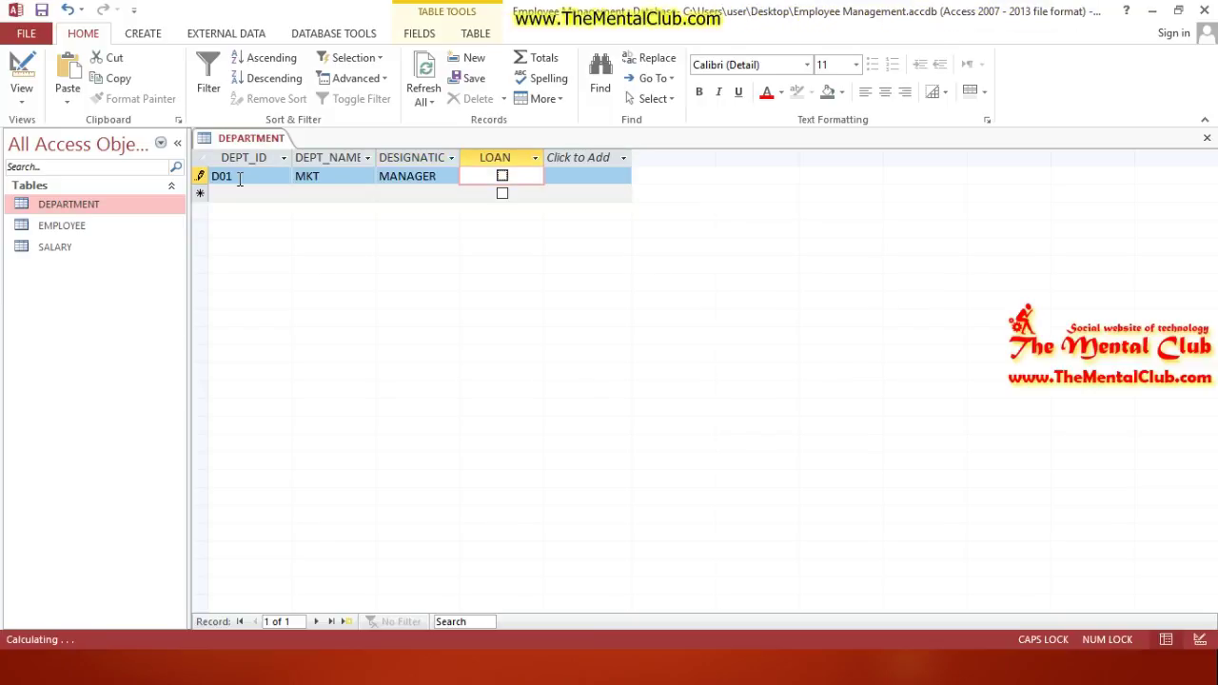
{"action": "key", "text": "space"}
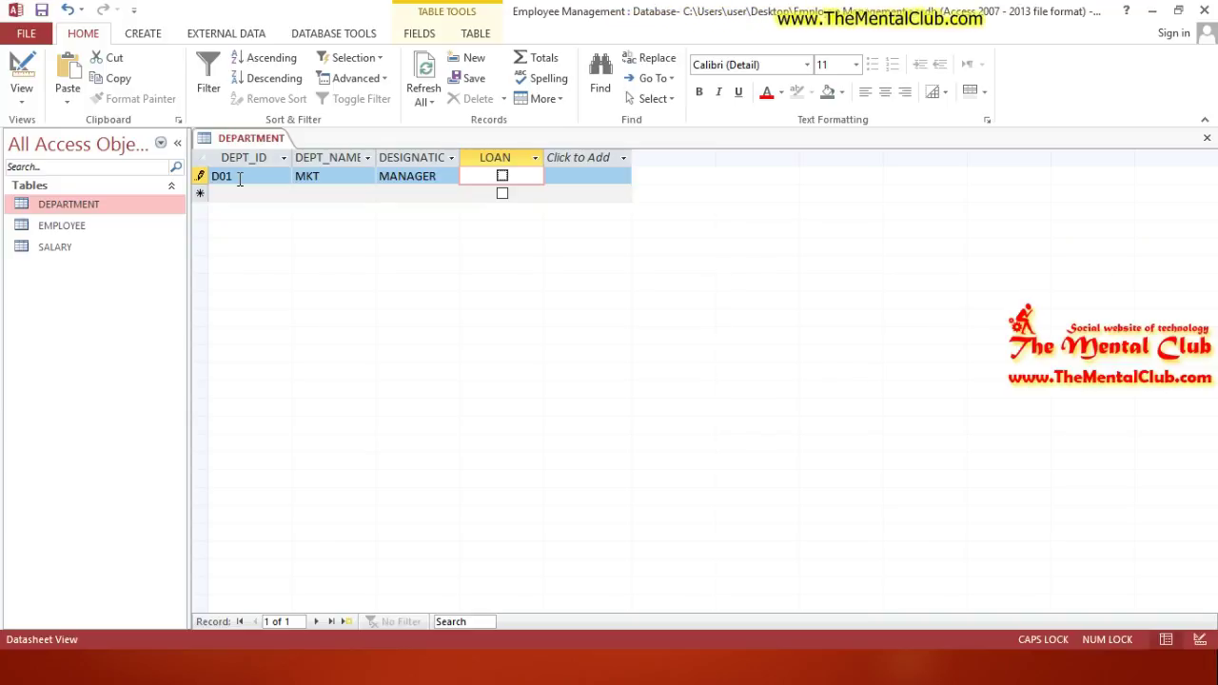
{"action": "key", "text": "Tab"}
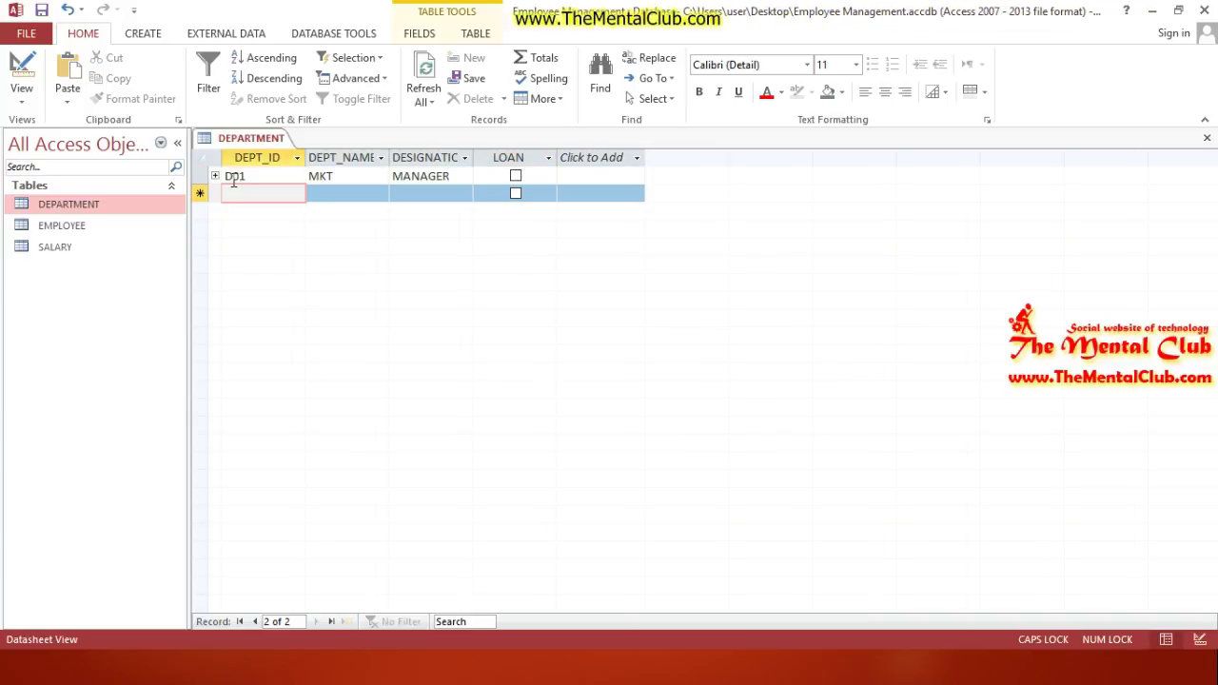
Step: Expand D01's subdatasheet and enter employee ID E001
{"action": "left_click", "coordinate": [216, 177]}
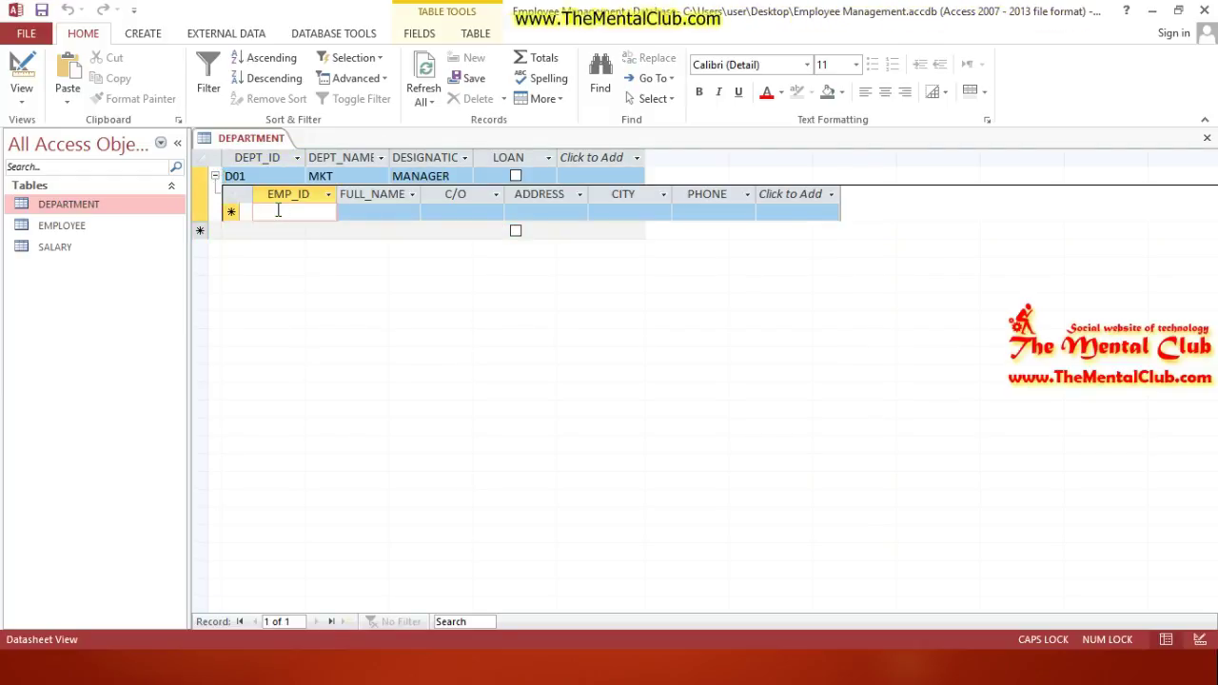
{"action": "type", "text": "E001"}
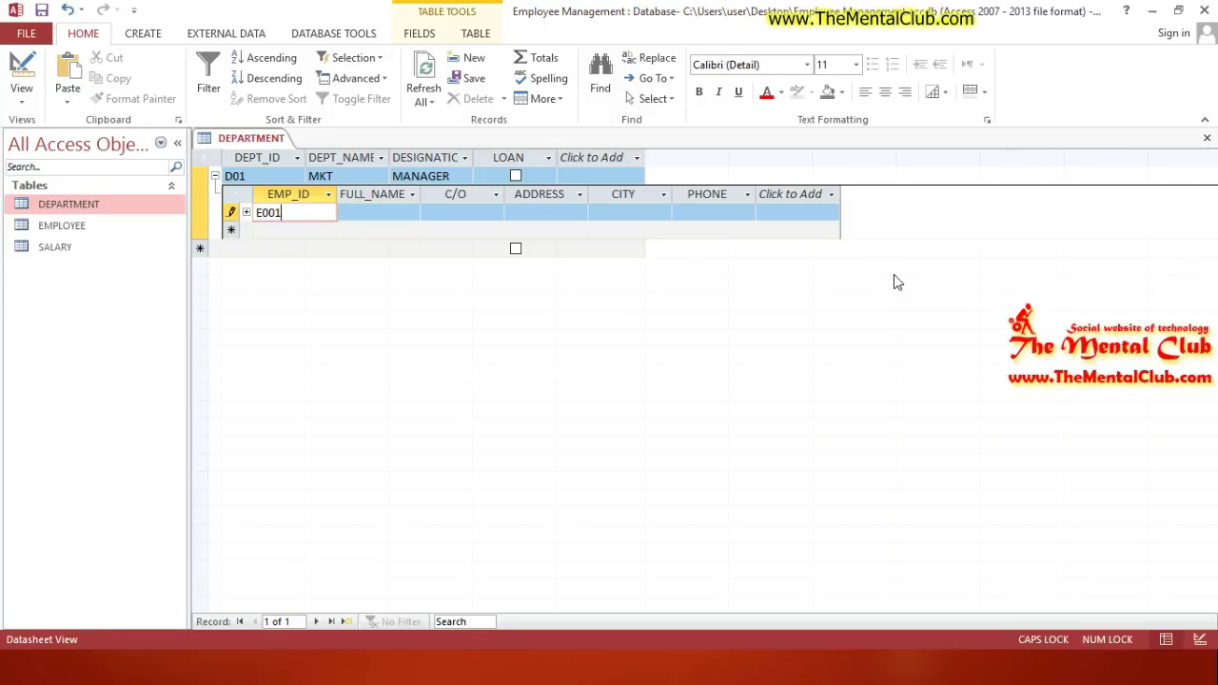
{"action": "key", "text": "BackSpace"}
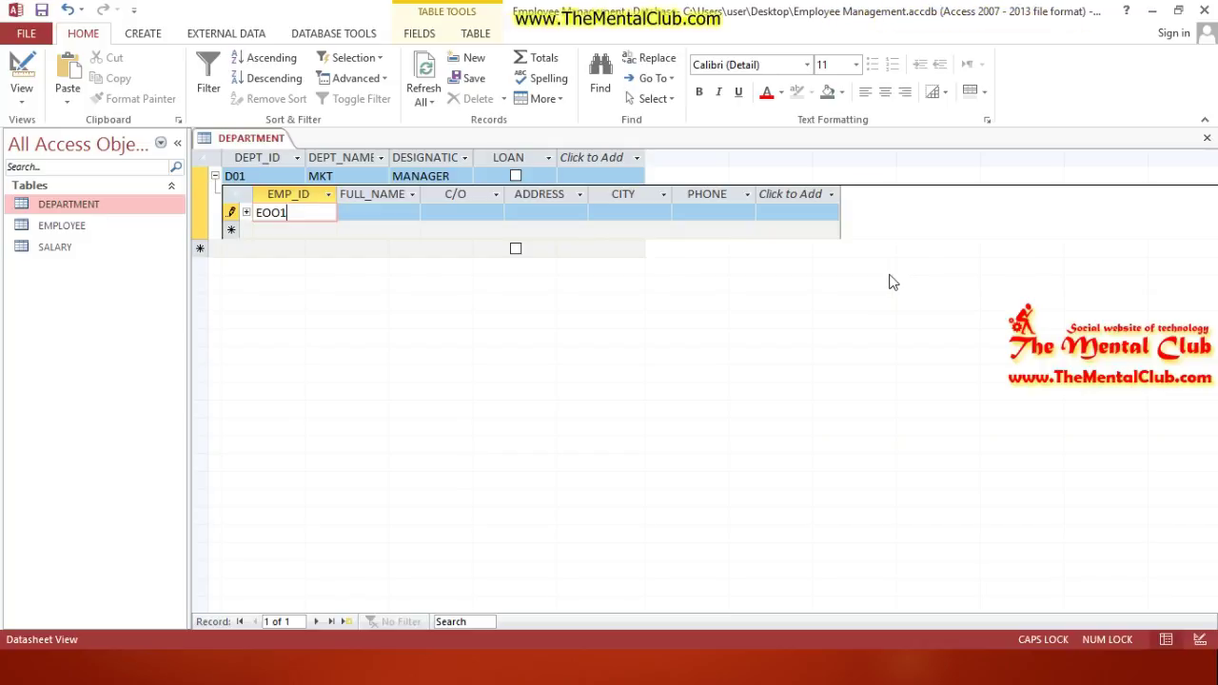
{"action": "key", "text": "BackSpace"}
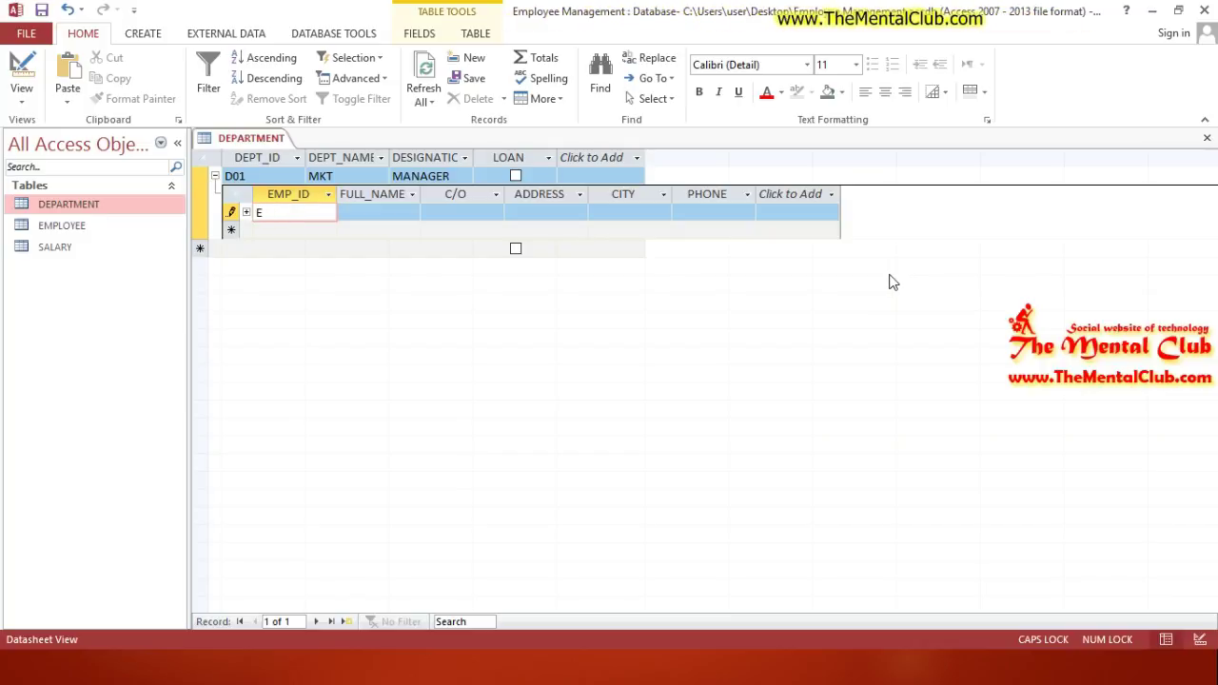
{"action": "type", "text": "000"}
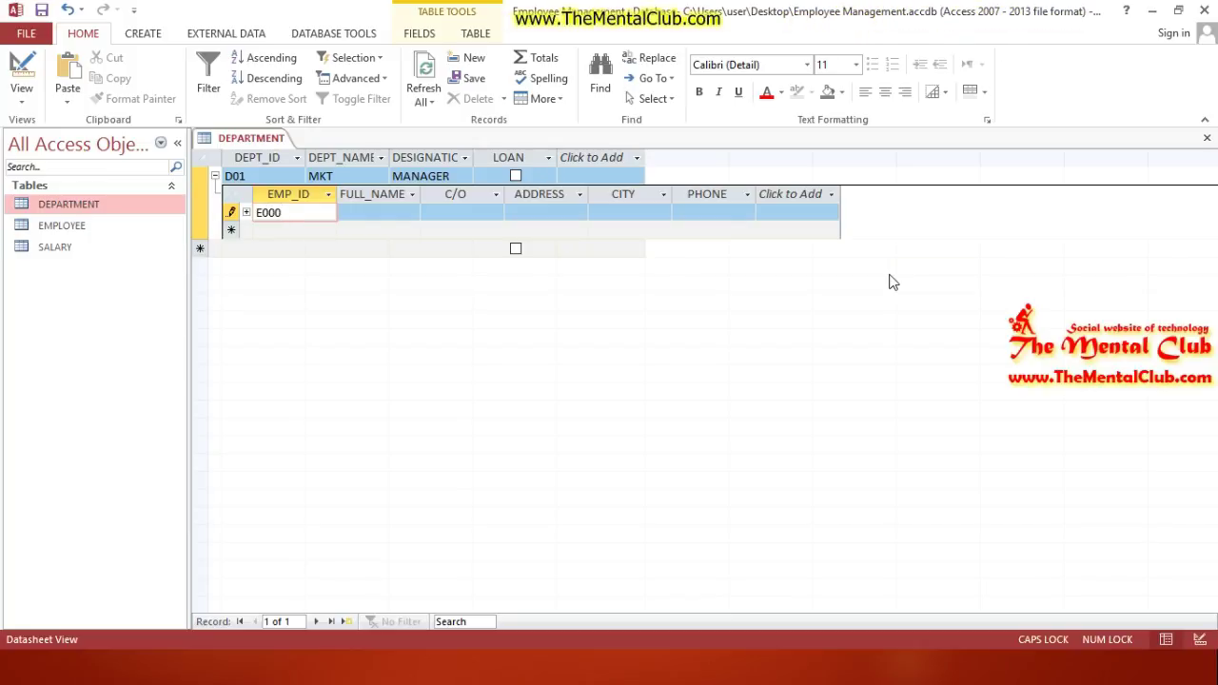
{"action": "key", "text": "BackSpace"}
{"action": "type", "text": "00"}
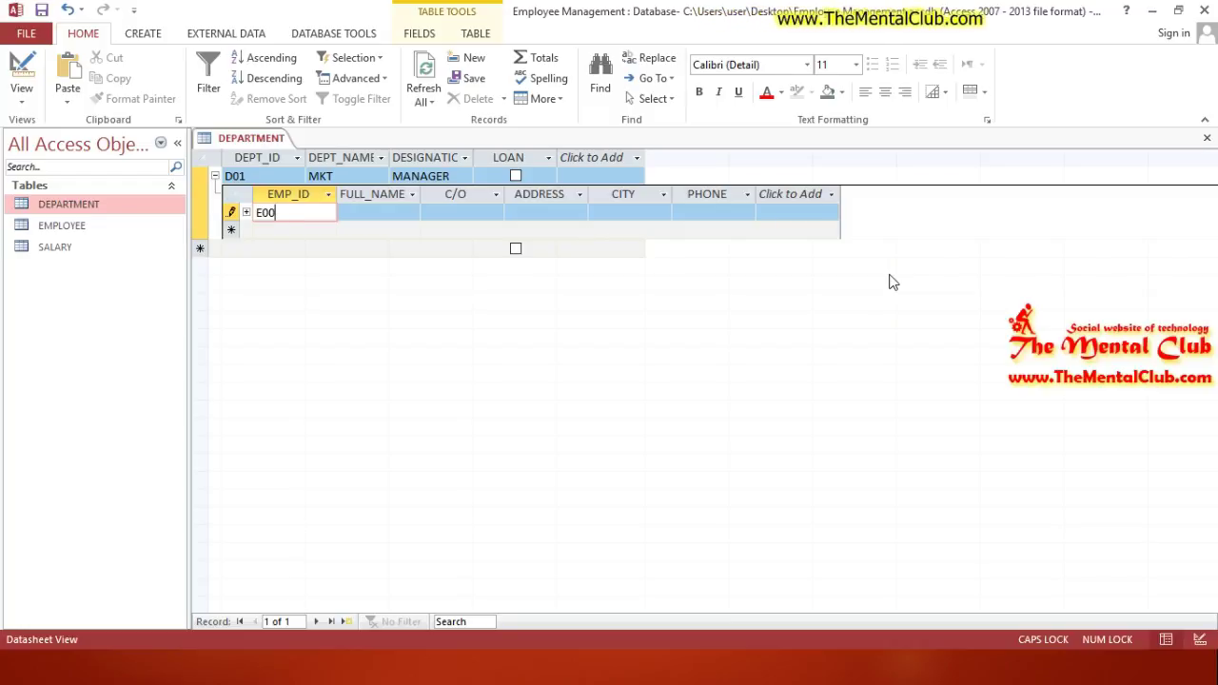
{"action": "type", "text": "1"}
{"action": "key", "text": "Tab"}
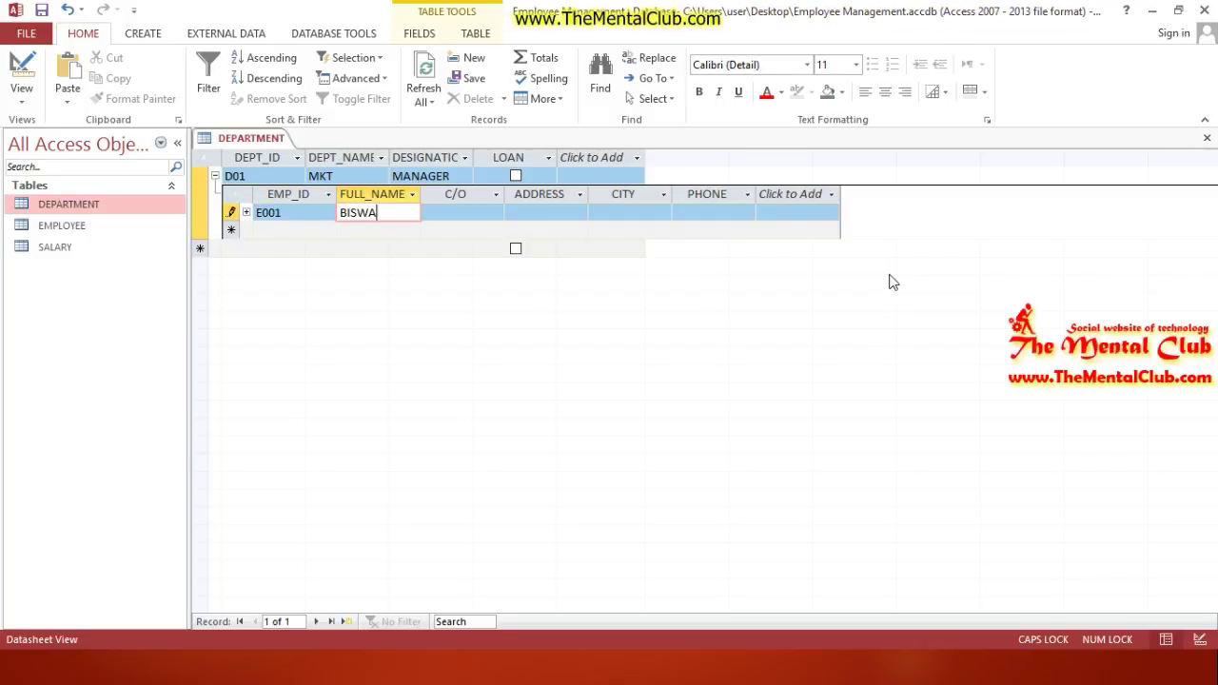
Step: Fill in E001's full name, care-of, address, city and phone number
{"action": "key", "text": "Tab"}
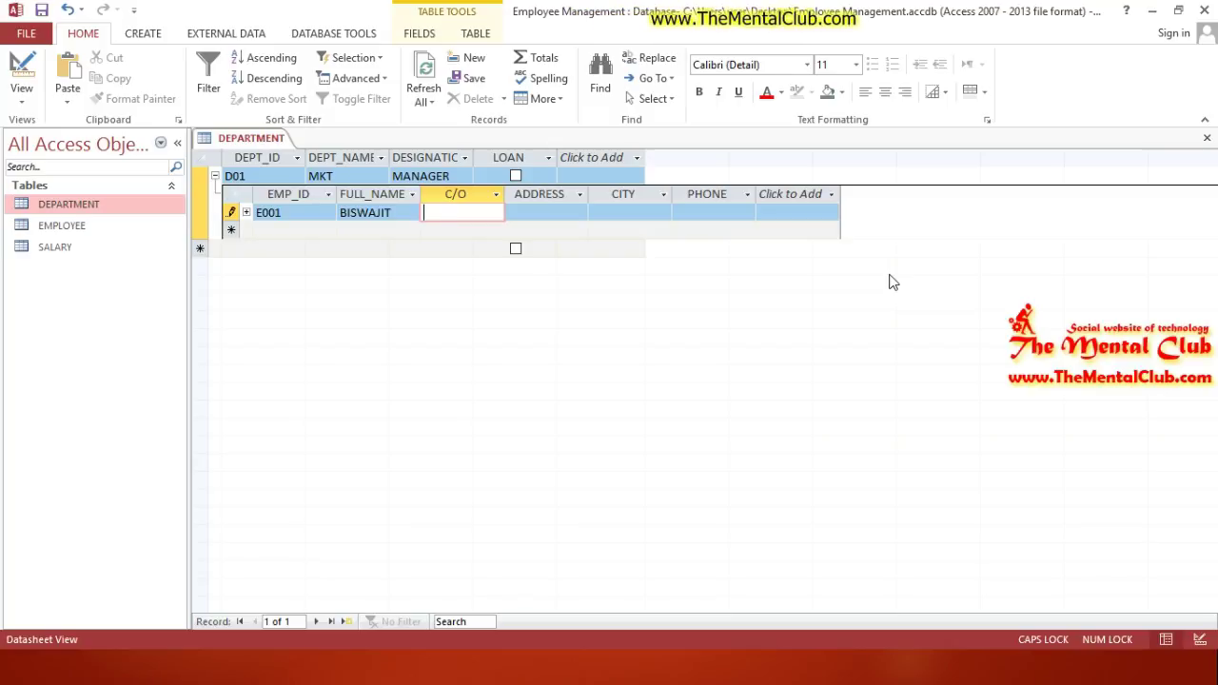
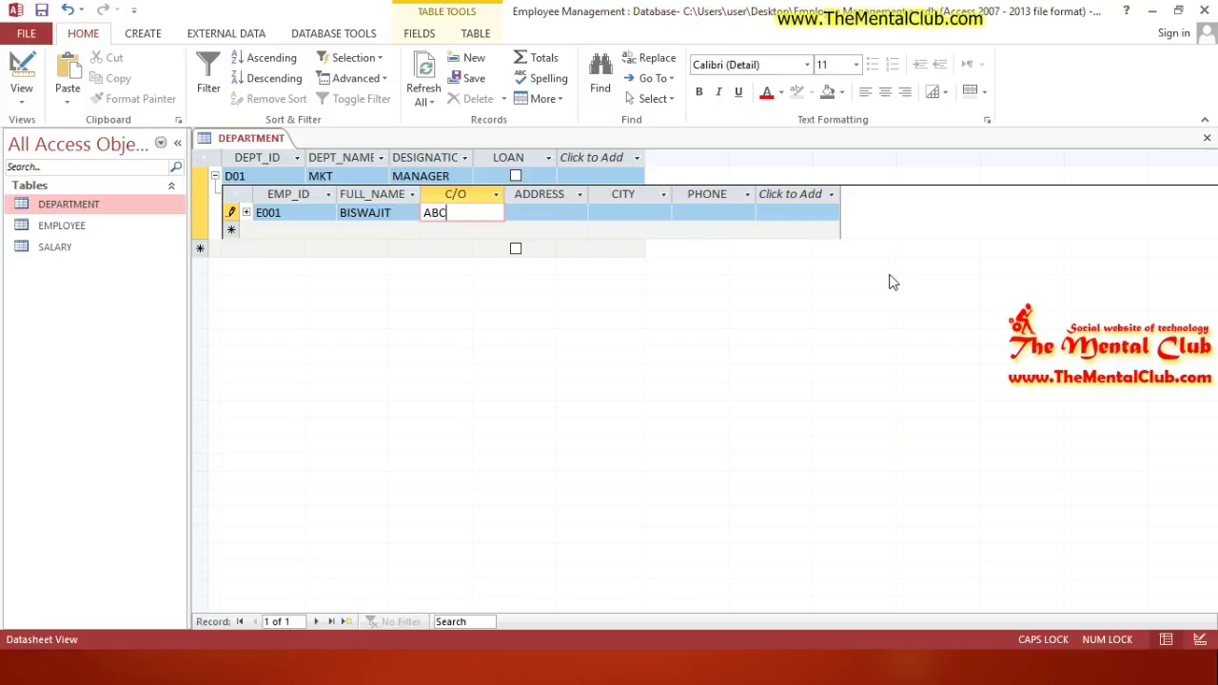
{"action": "key", "text": "Tab"}
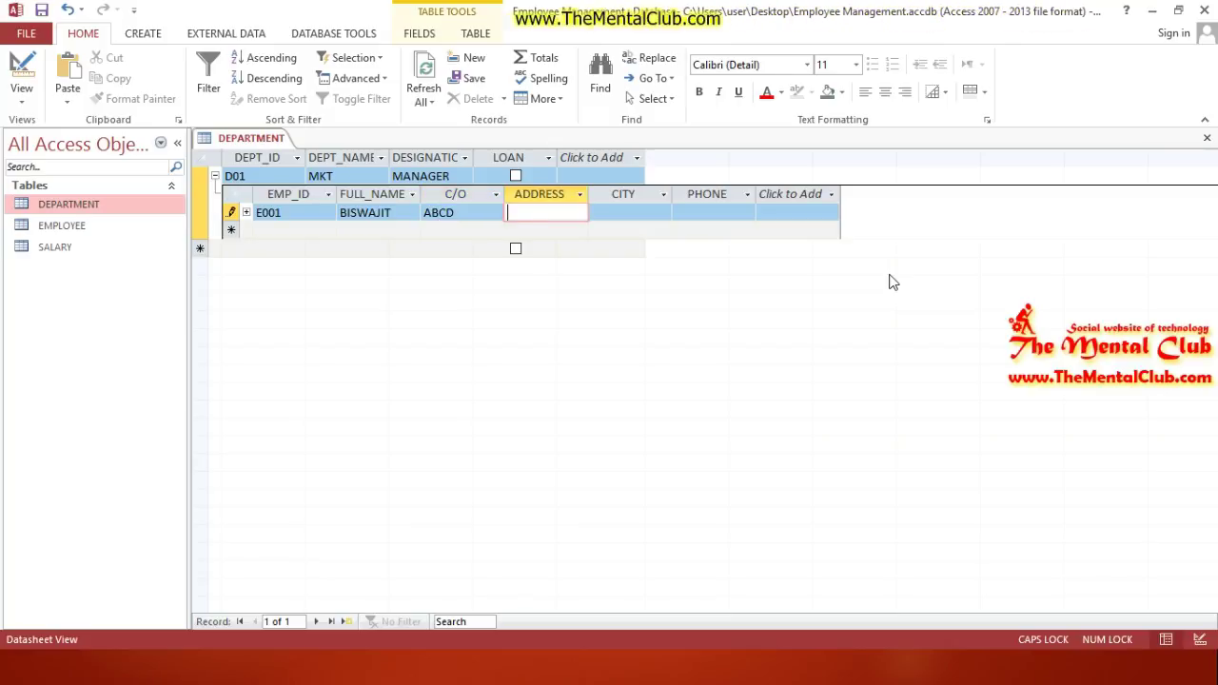
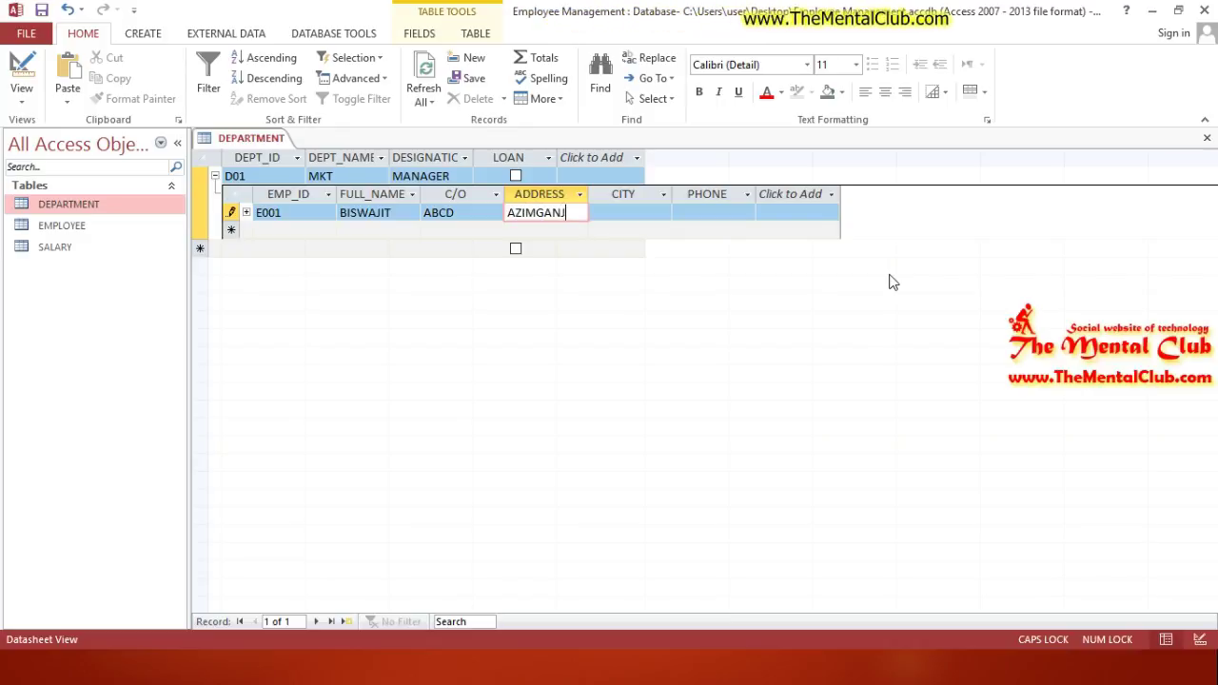
{"action": "key", "text": "Tab"}
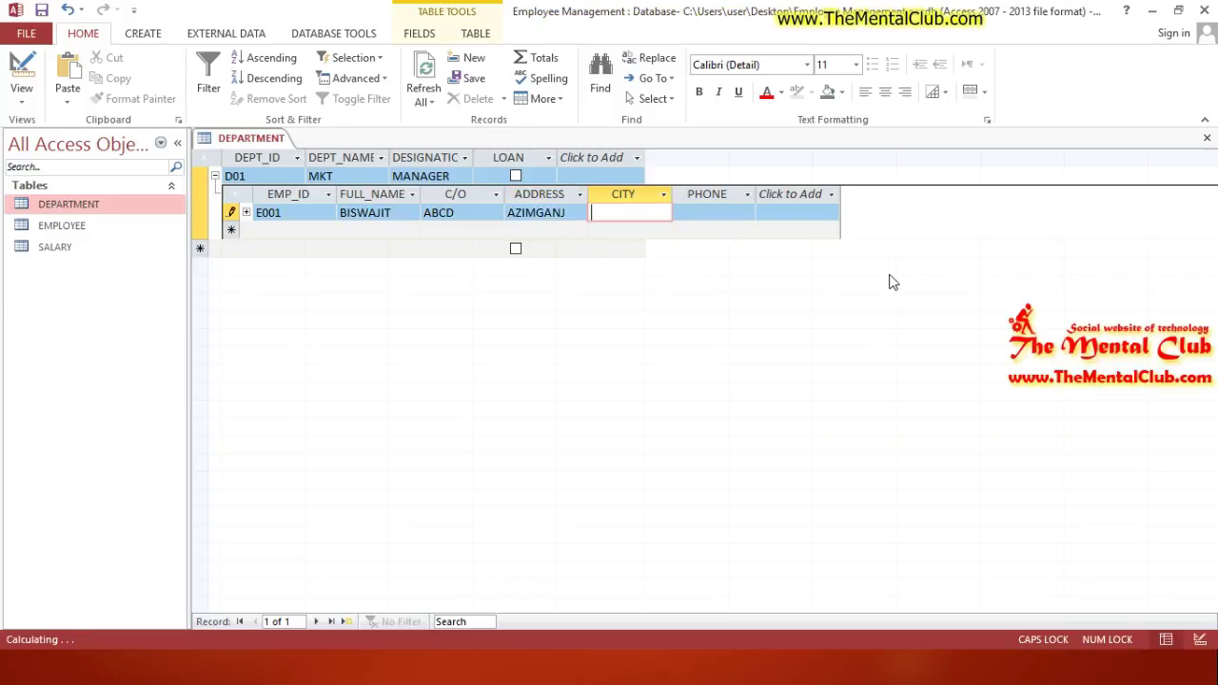
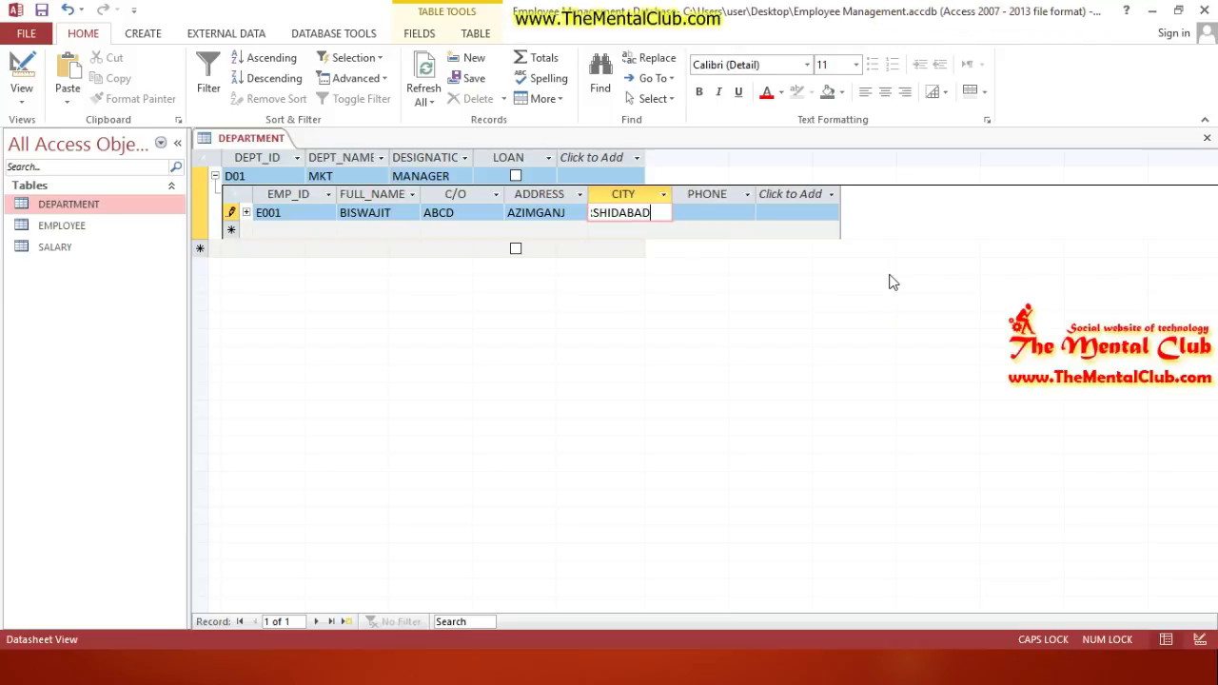
{"action": "key", "text": "Tab"}
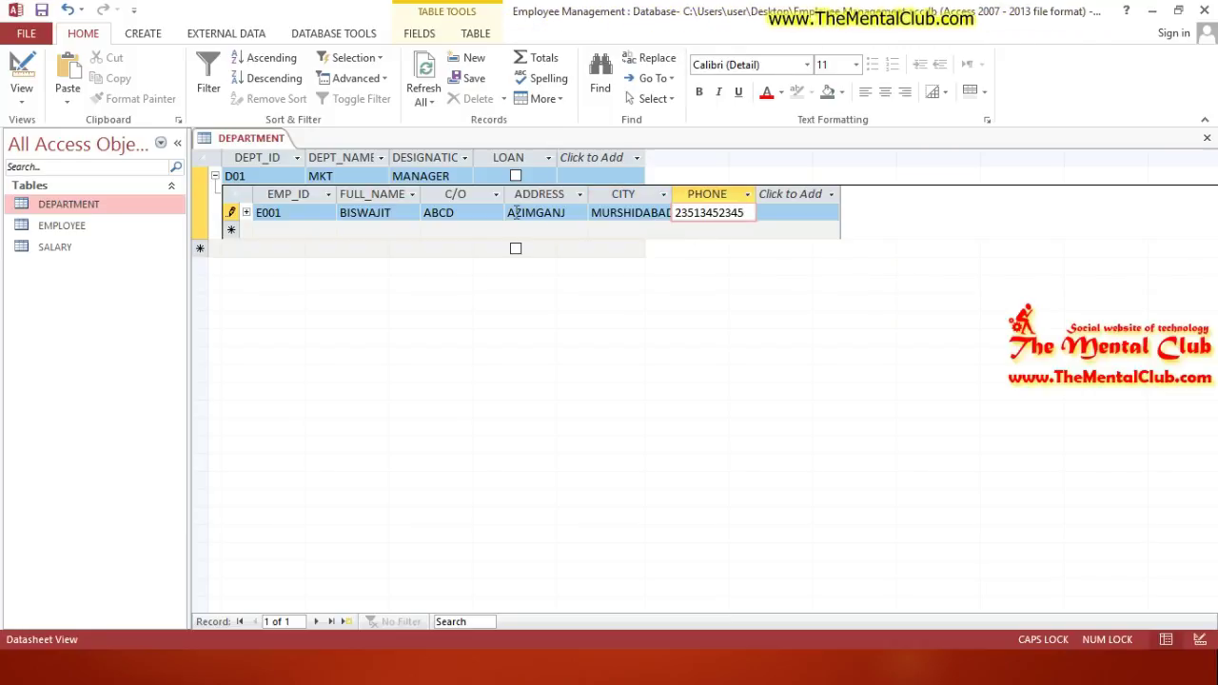
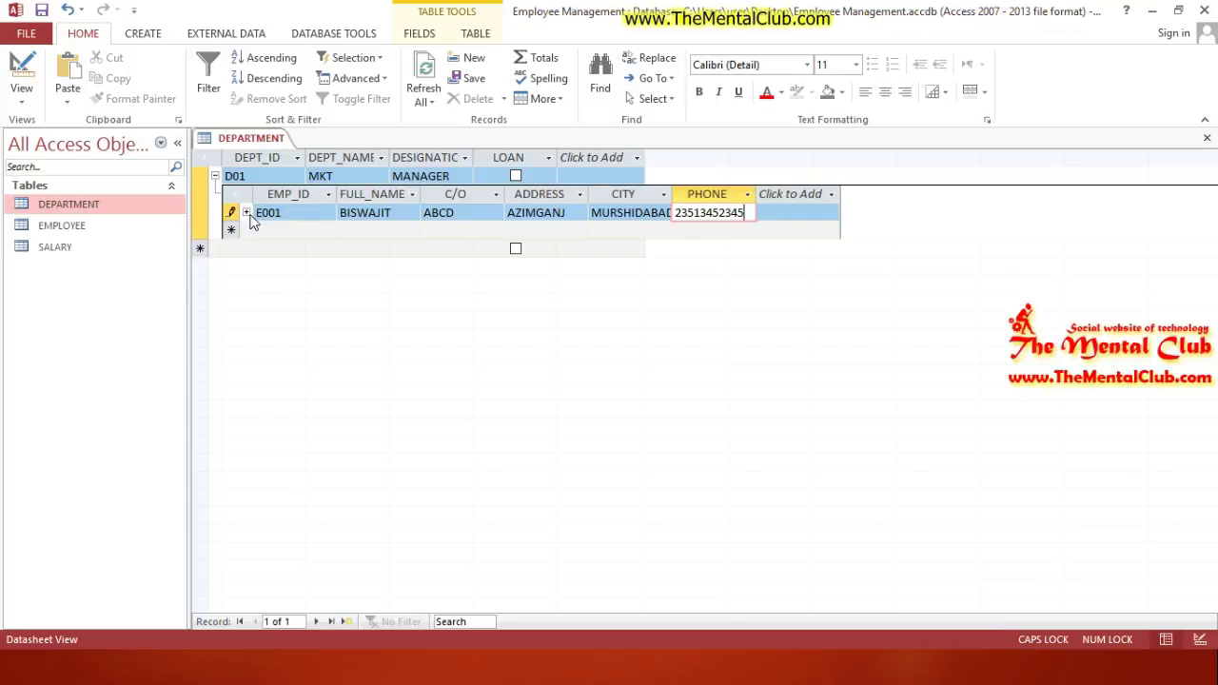
Step: Add E001's salary record dated 22-04-2017 with BASIC 40000
{"action": "left_click", "coordinate": [246, 213]}
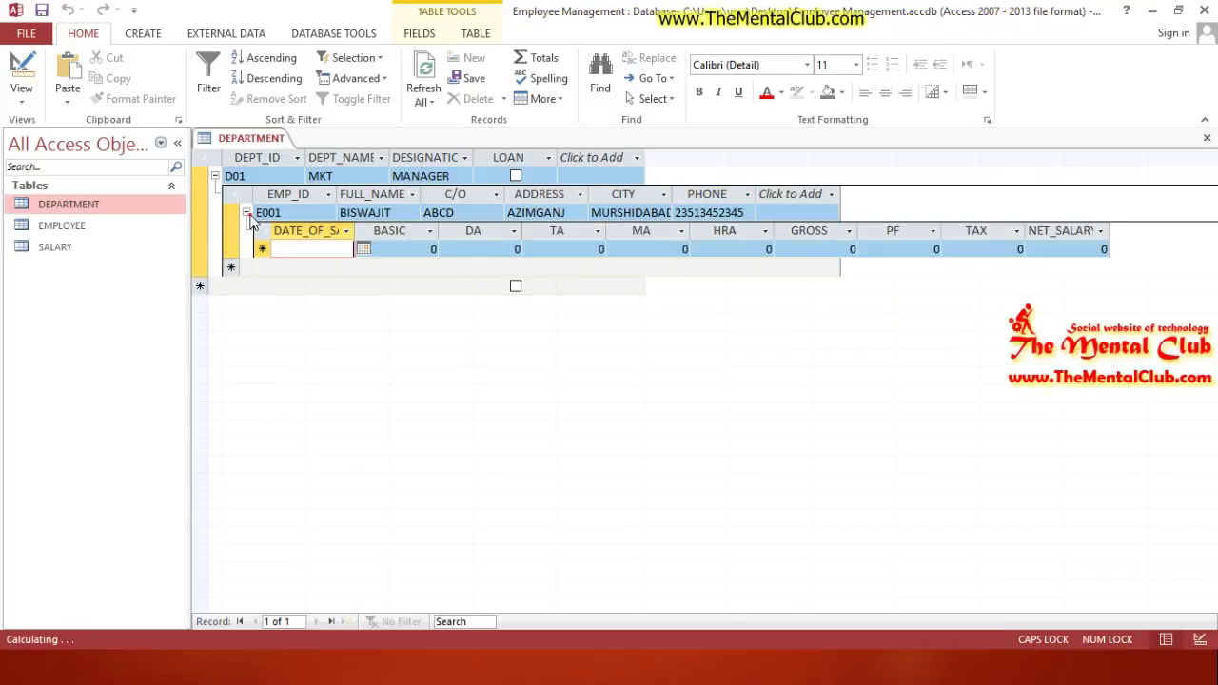
{"action": "left_click", "coordinate": [287, 248]}
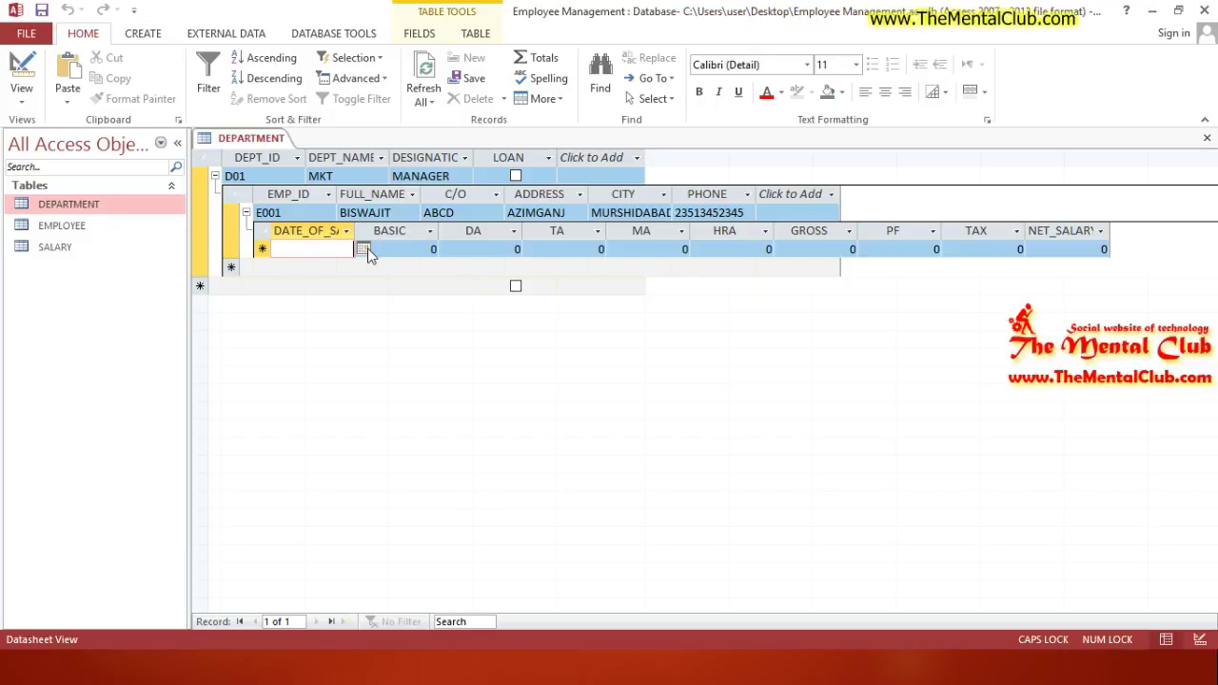
{"action": "left_click", "coordinate": [364, 248]}
{"action": "left_click", "coordinate": [288, 390]}
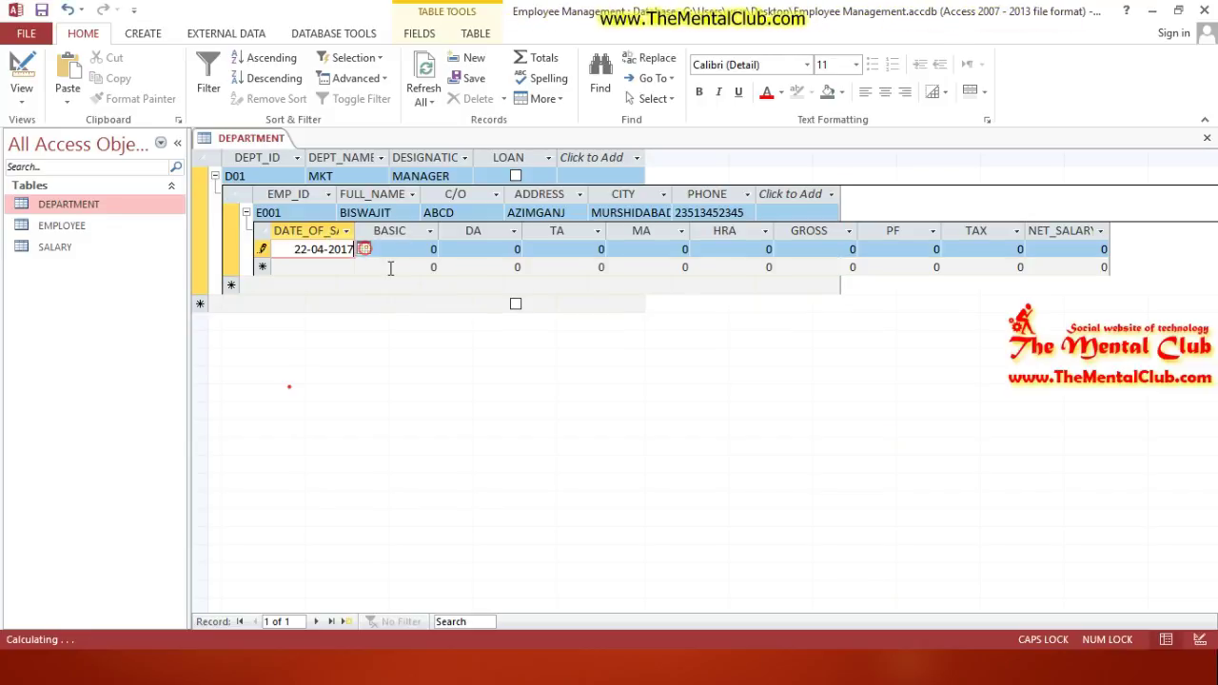
{"action": "left_click", "coordinate": [402, 250]}
{"action": "left_click", "coordinate": [417, 253]}
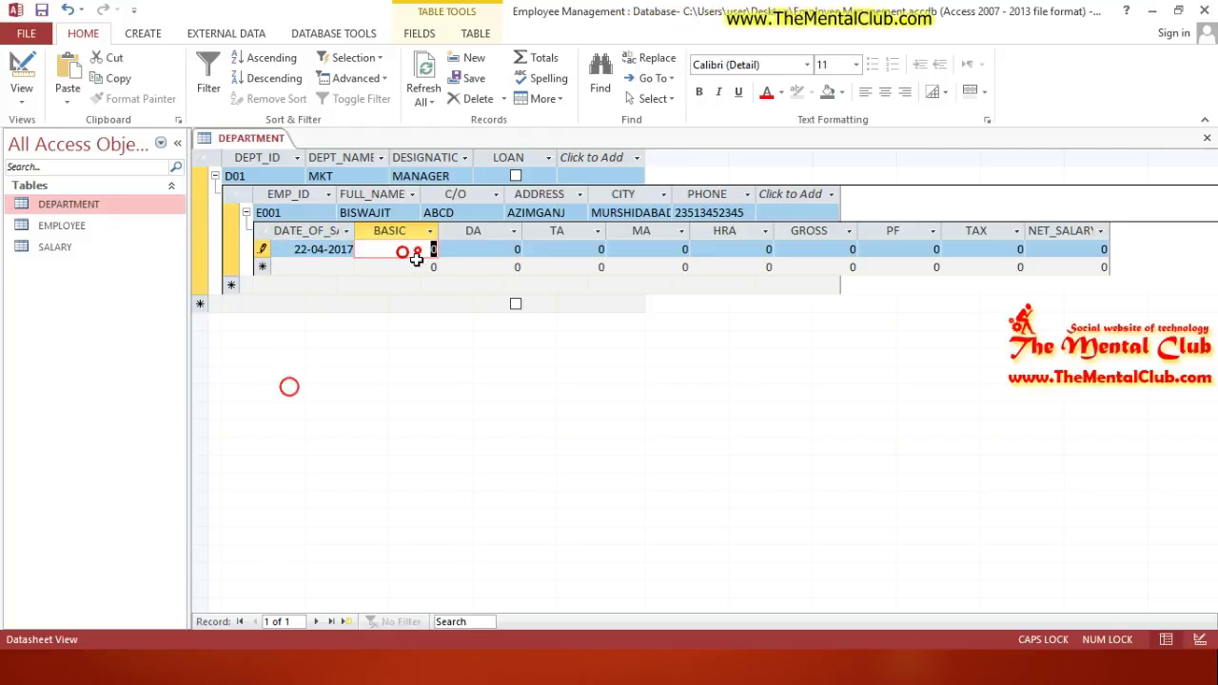
{"action": "type", "text": "4"}
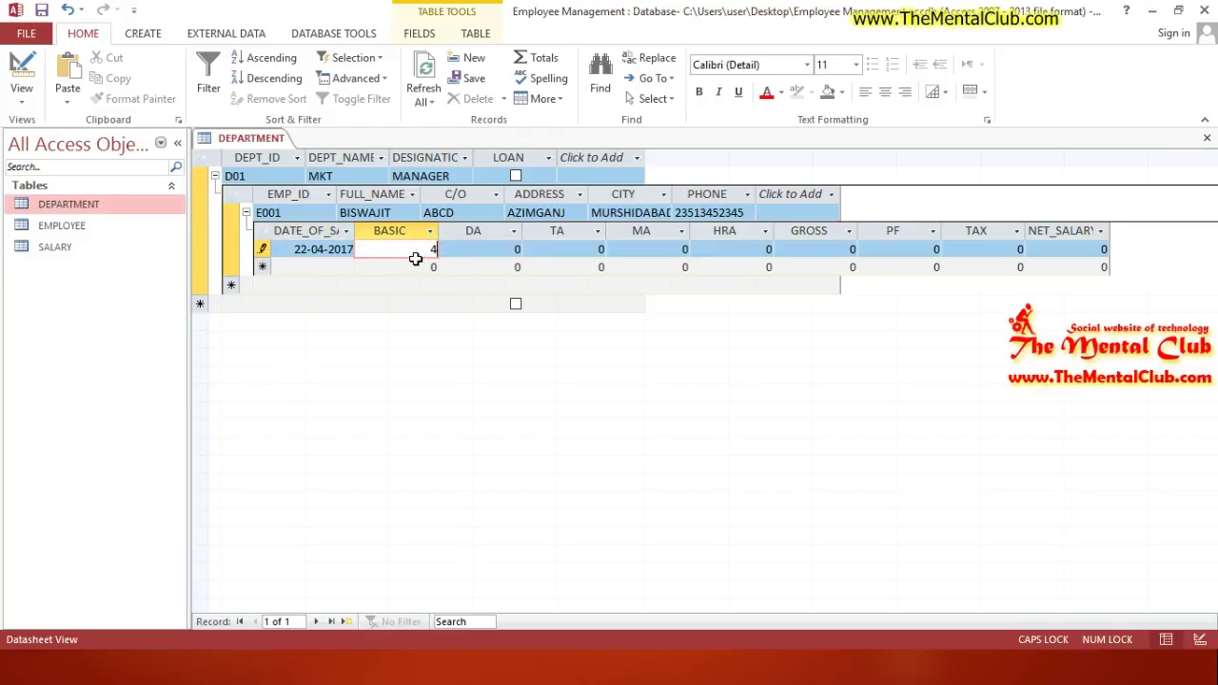
{"action": "type", "text": "0000"}
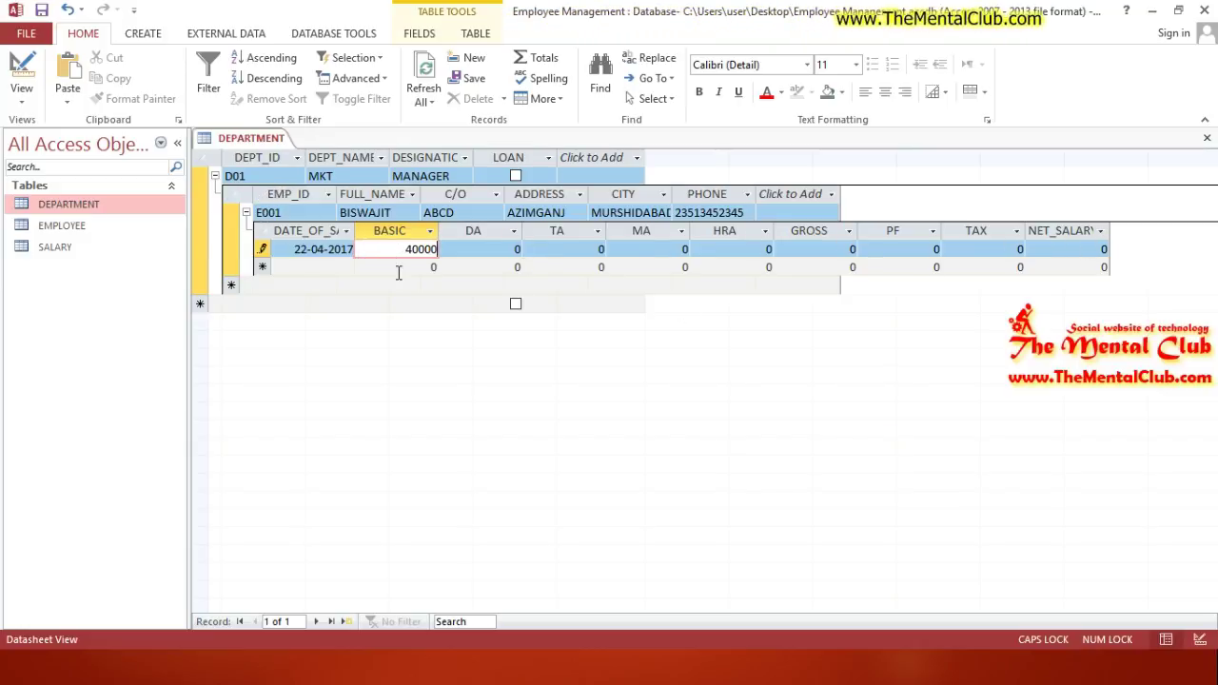
Step: Collapse the subdatasheets and close the DEPARTMENT table
{"action": "left_click", "coordinate": [246, 212]}
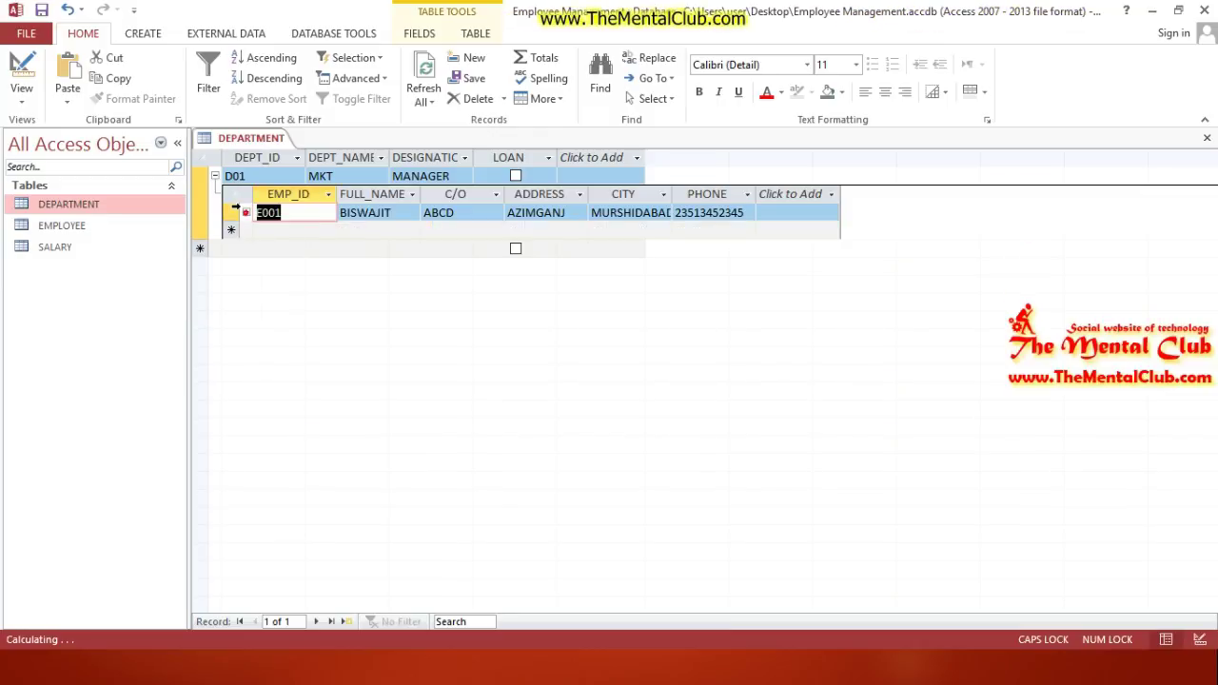
{"action": "left_click", "coordinate": [215, 176]}
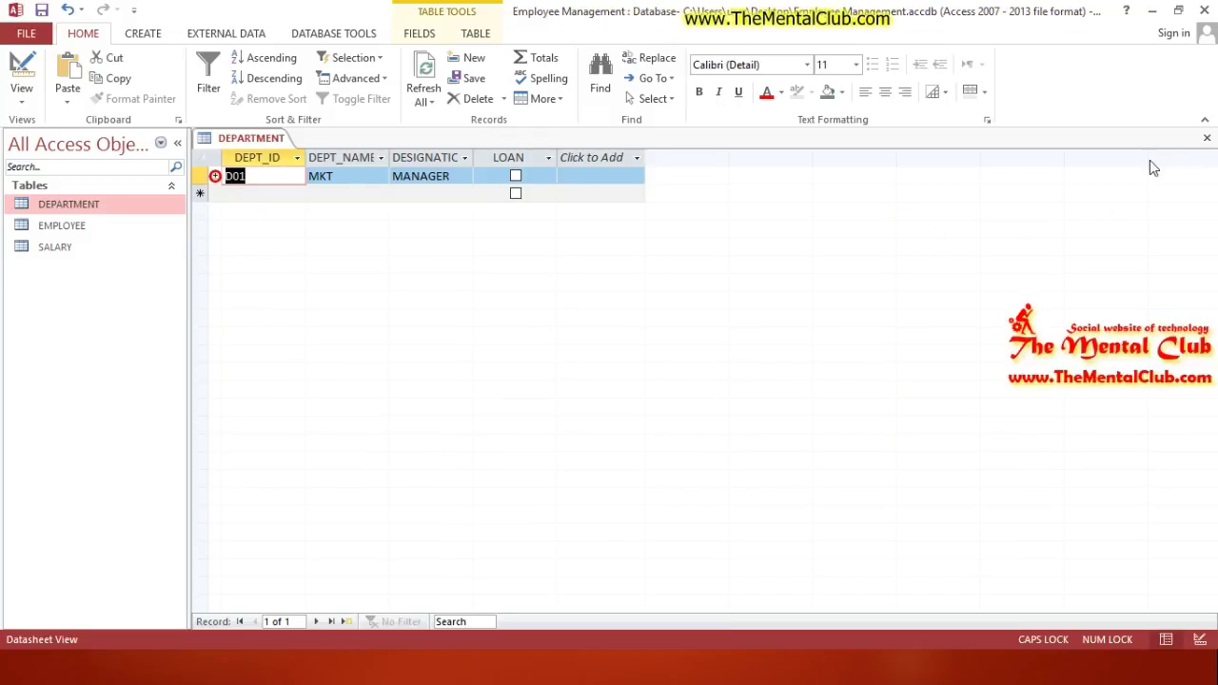
{"action": "left_click", "coordinate": [1204, 140]}
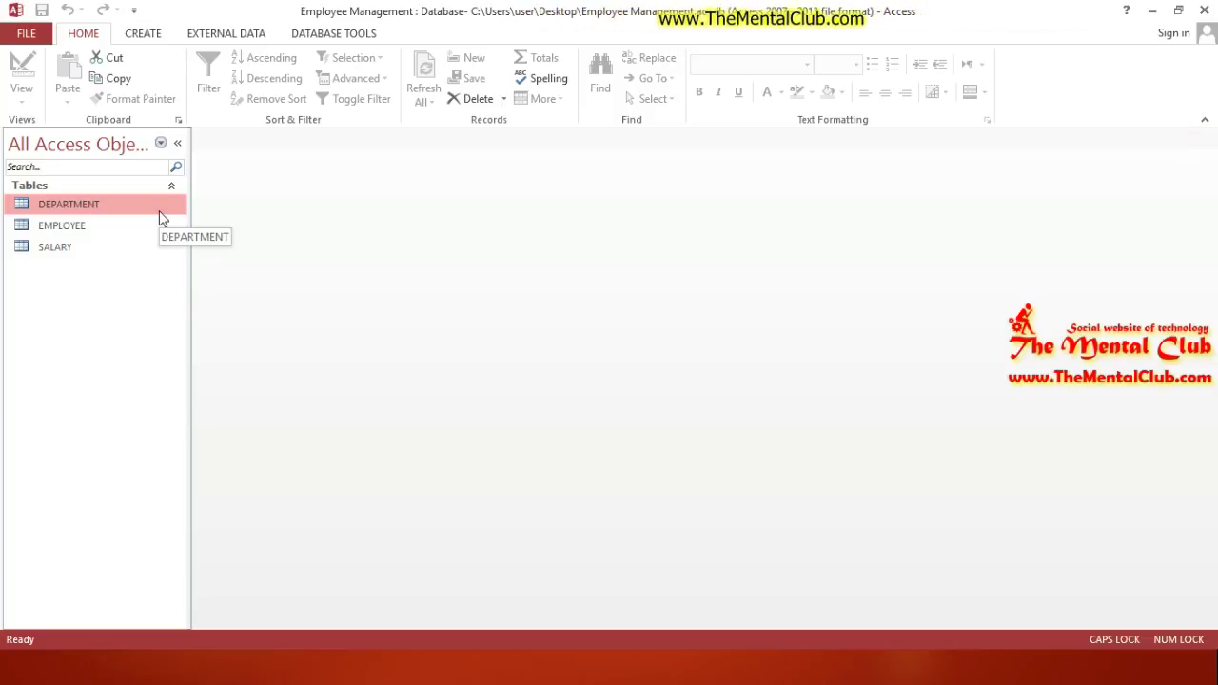
{"action": "key", "text": "alt+Tab"}
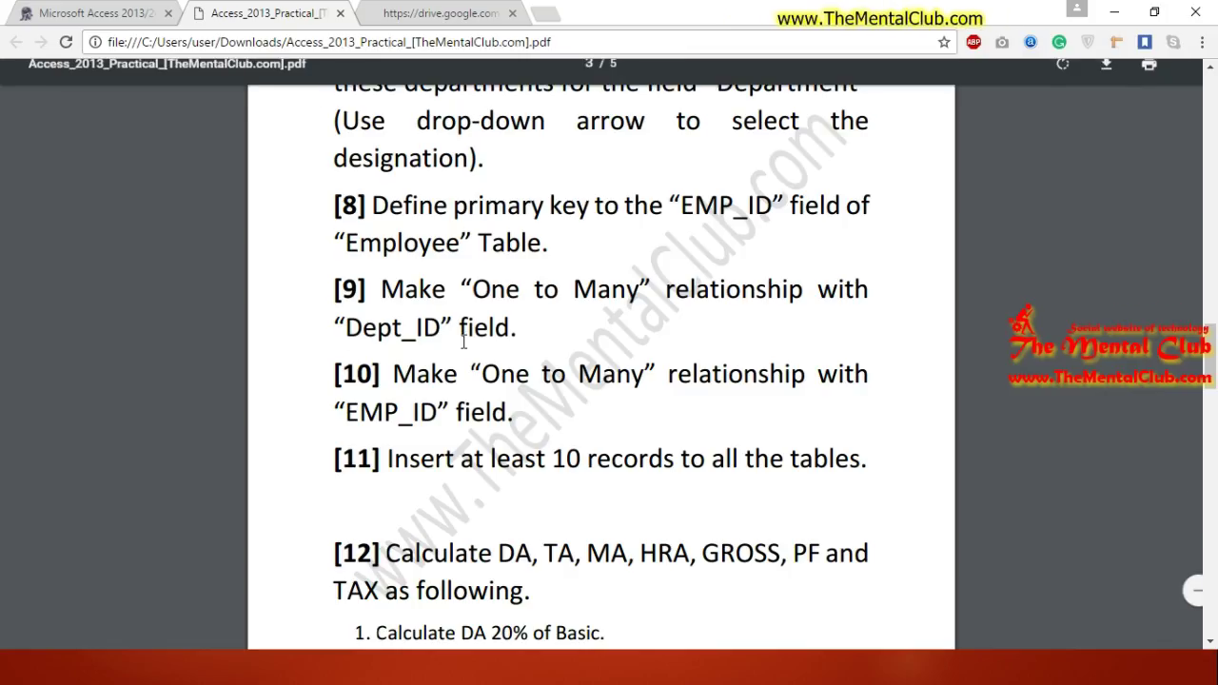
Step: Scroll the PDF to item [12] and highlight the 'Calculate DA 20% of Basic' rule
{"action": "scroll", "coordinate": [1214, 361], "scroll_direction": "down", "scroll_amount": 4}
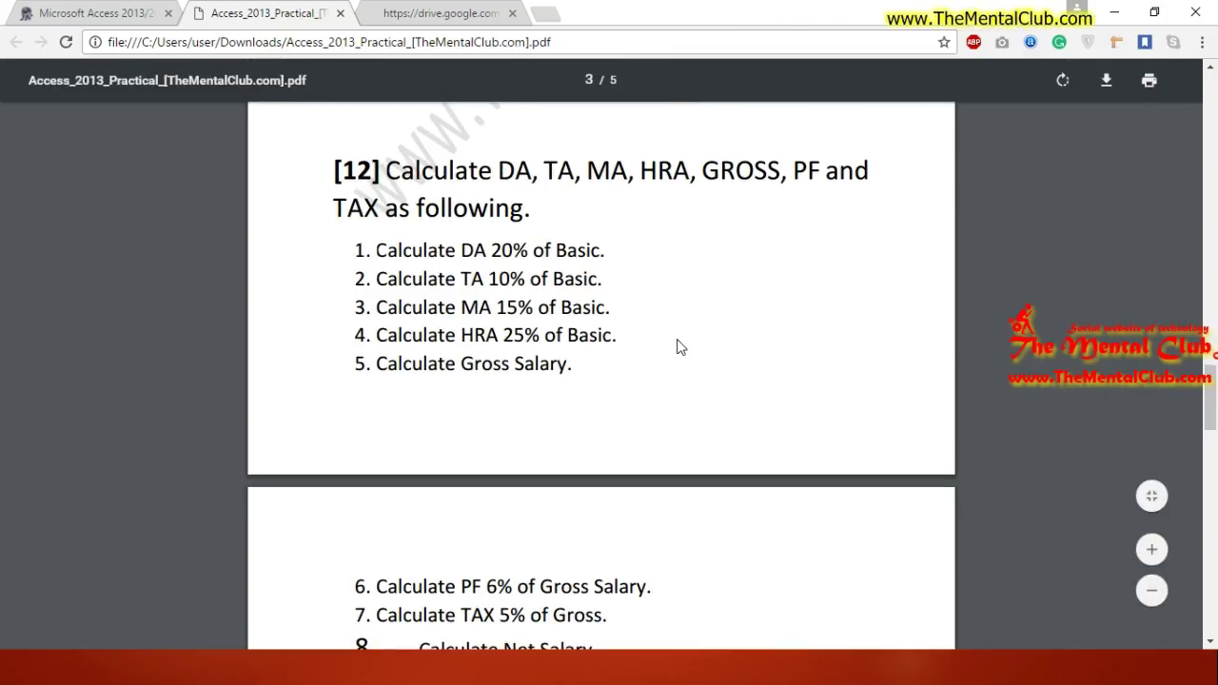
{"action": "left_click_drag", "start_coordinate": [425, 250], "coordinate": [584, 375]}
{"action": "left_click", "coordinate": [419, 242]}
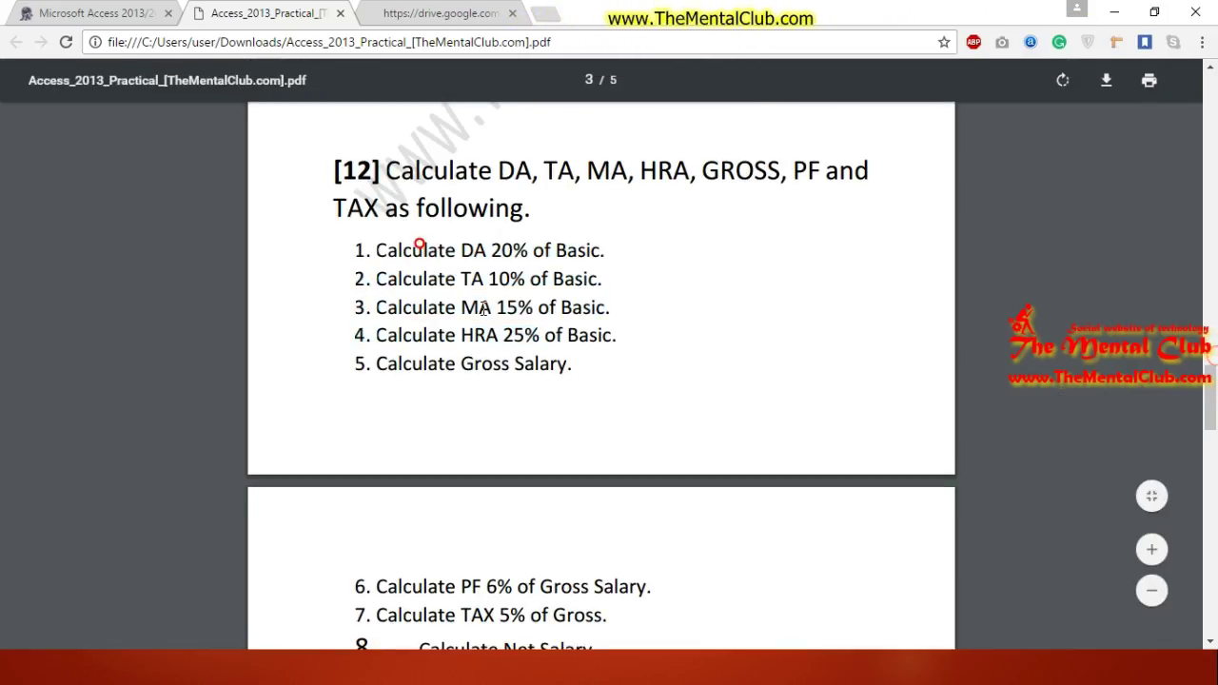
{"action": "left_click_drag", "start_coordinate": [378, 250], "coordinate": [587, 253]}
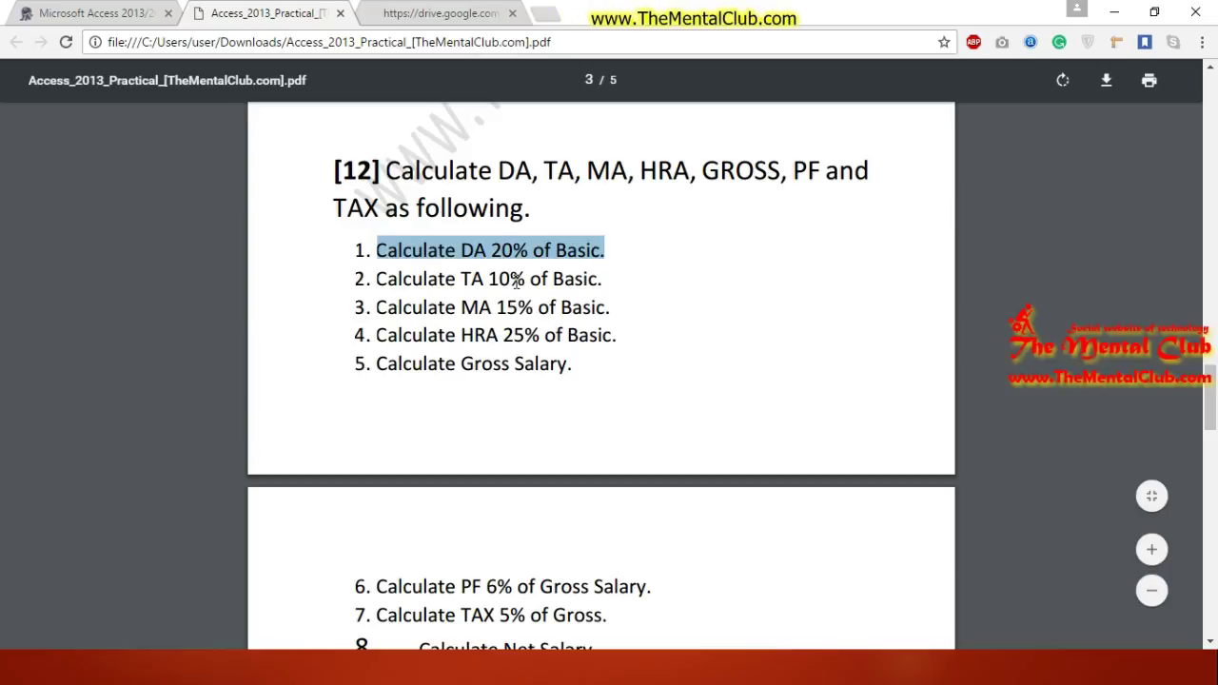
{"action": "key", "text": "alt+Tab"}
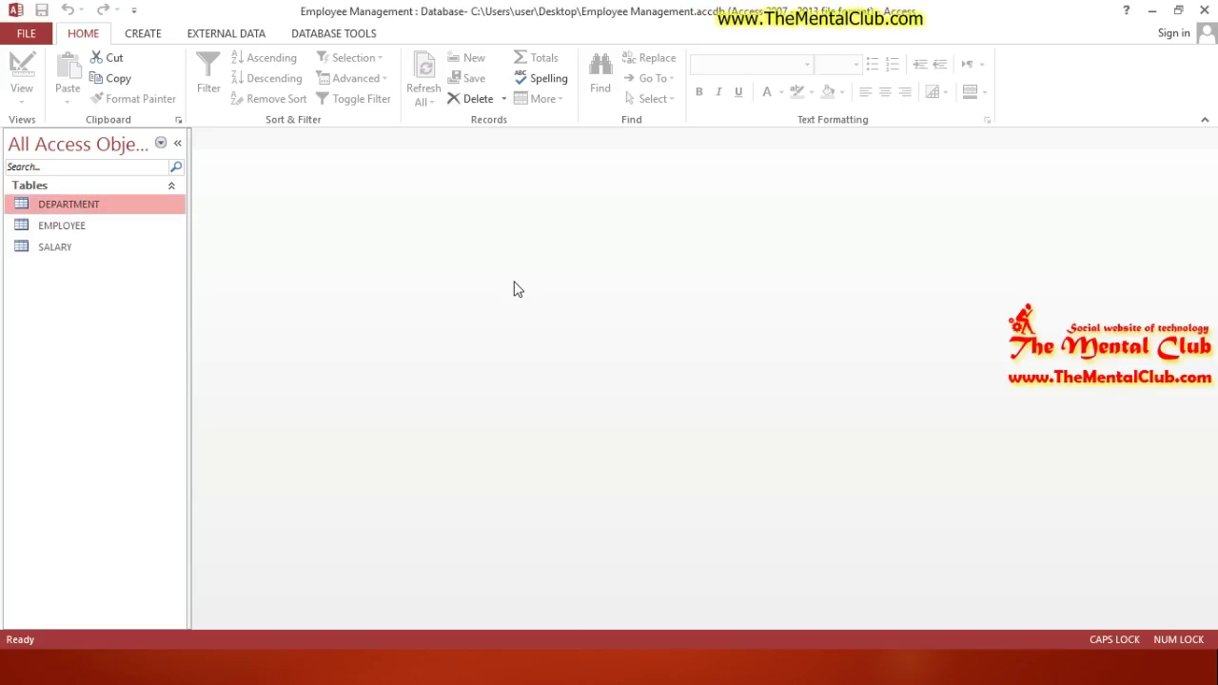
Step: Create a new query design with the DEPARTMENT, EMPLOYEE and SALARY tables
{"action": "left_click", "coordinate": [161, 39]}
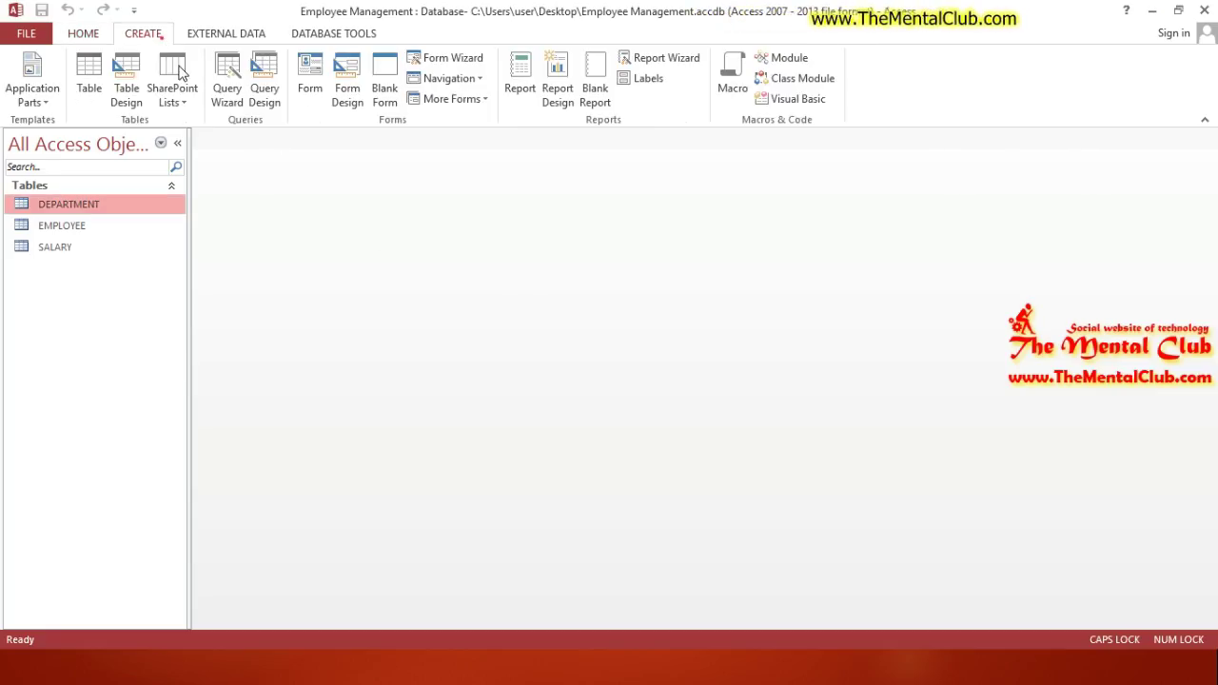
{"action": "left_click", "coordinate": [264, 87]}
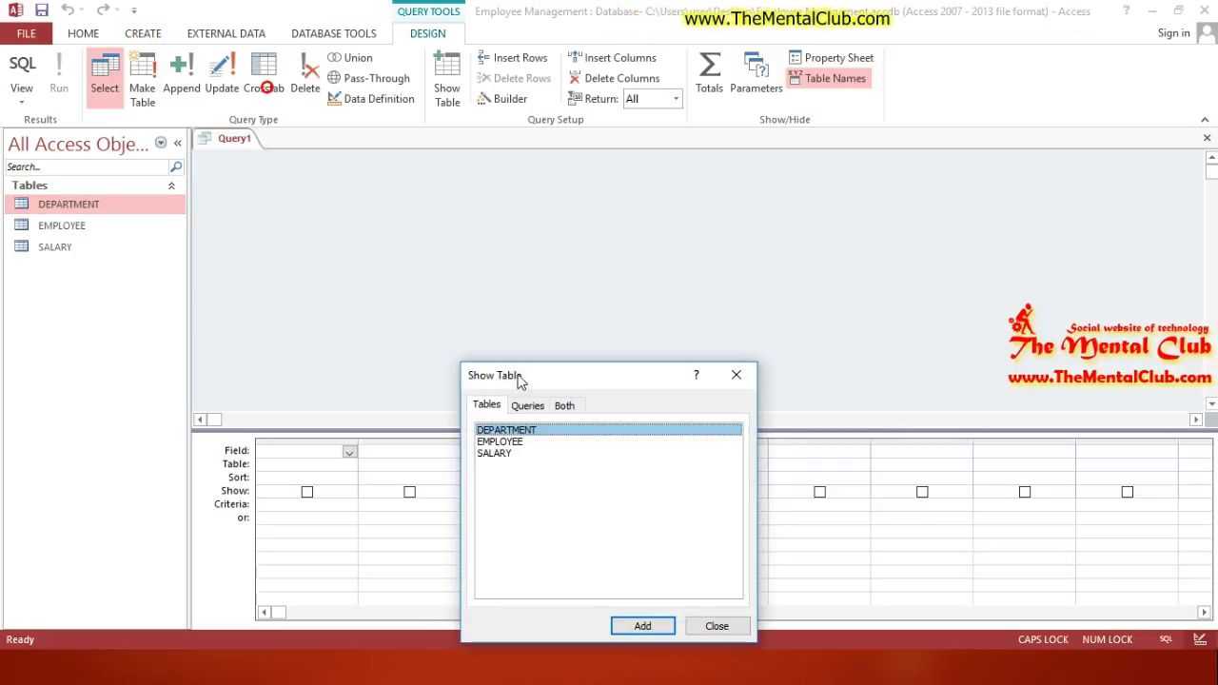
{"action": "left_click_drag", "start_coordinate": [518, 379], "coordinate": [534, 272]}
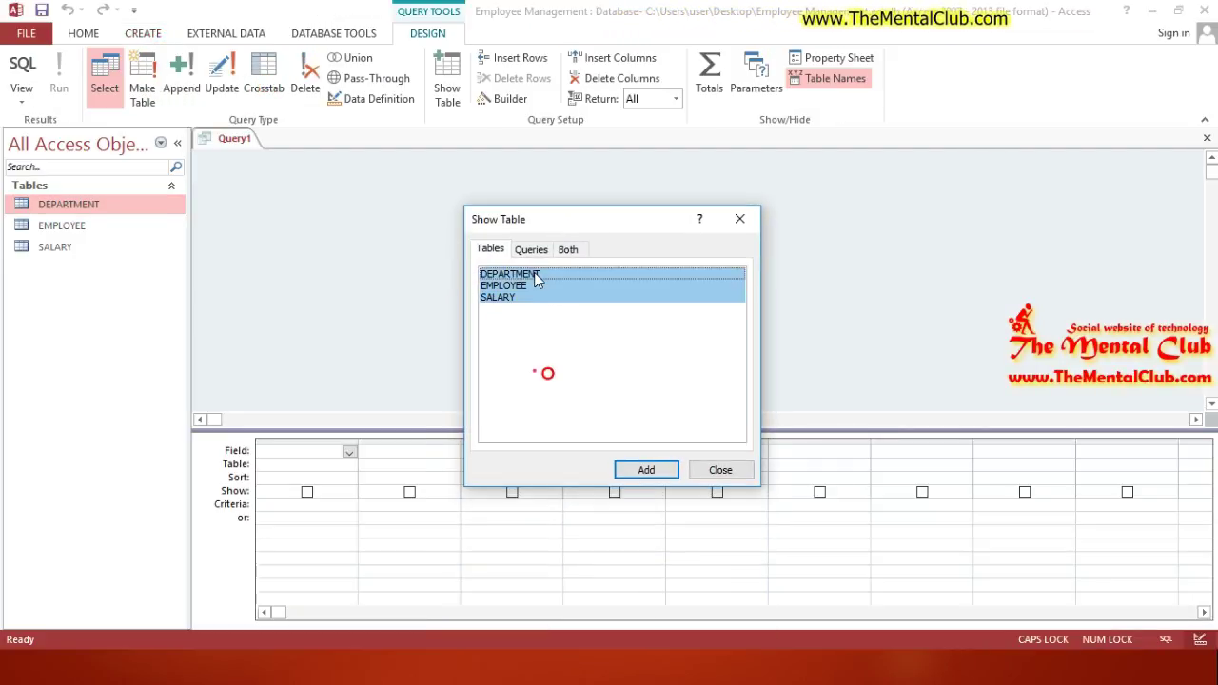
{"action": "left_click", "coordinate": [648, 471]}
{"action": "left_click", "coordinate": [716, 470]}
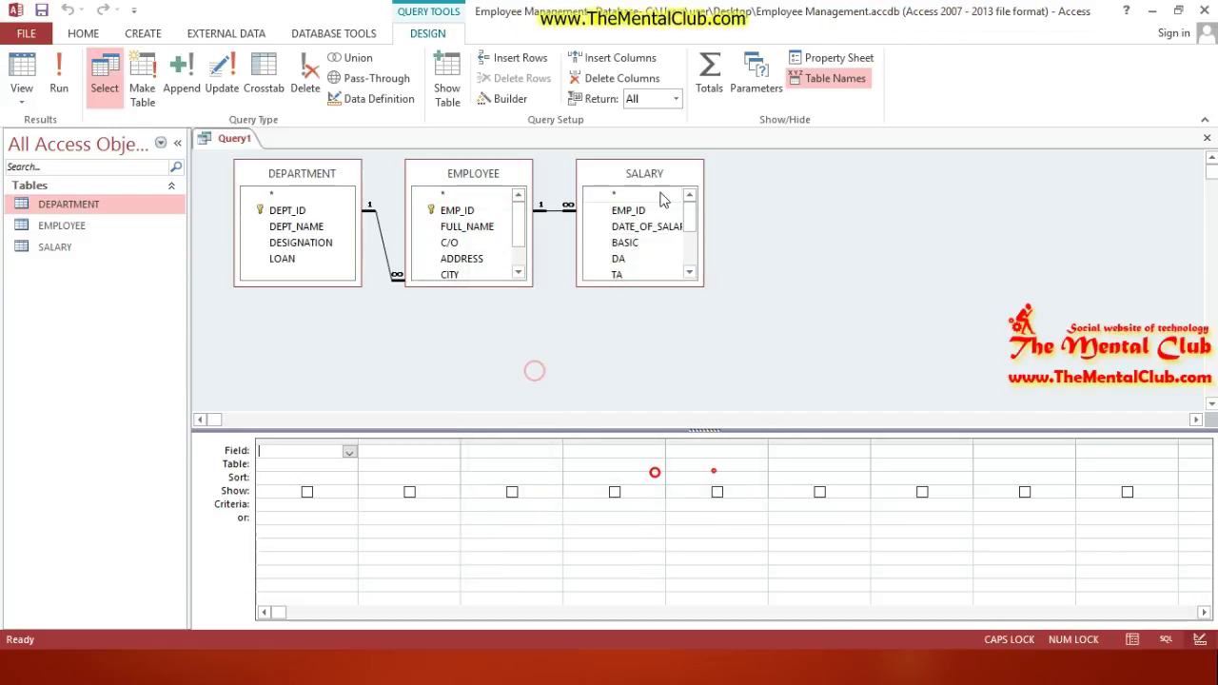
Step: Arrange the EMPLOYEE and SALARY field lists side by side
{"action": "left_click_drag", "start_coordinate": [662, 176], "coordinate": [757, 274]}
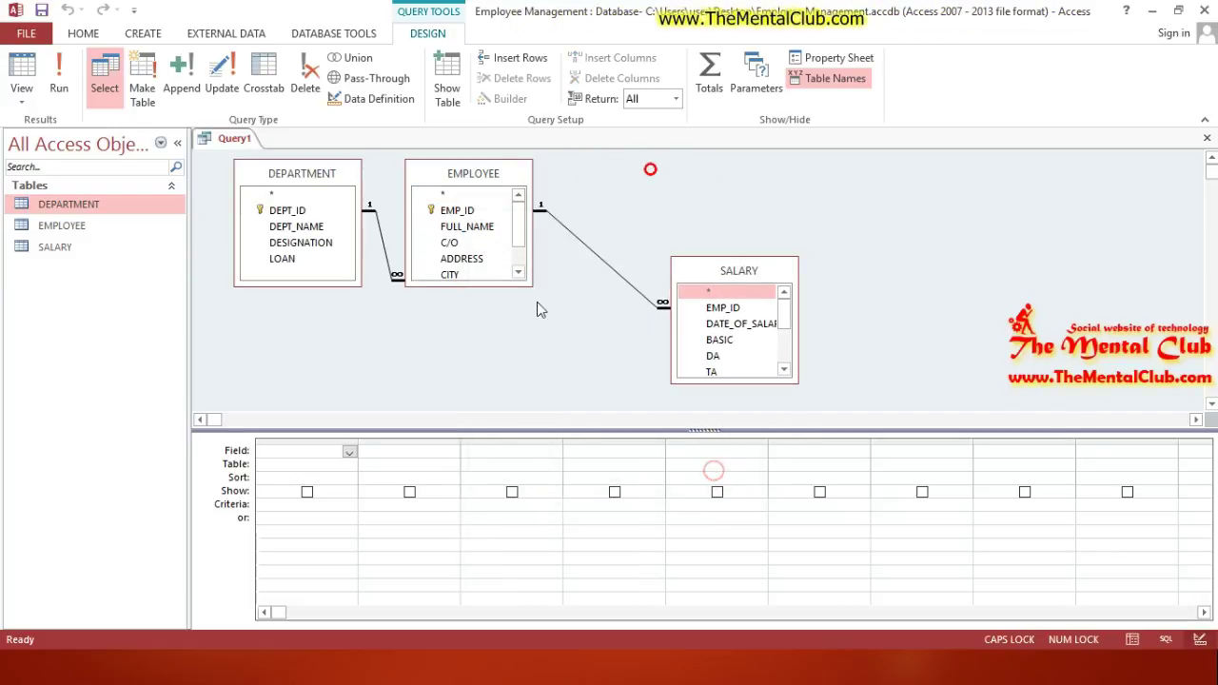
{"action": "left_click_drag", "start_coordinate": [483, 178], "coordinate": [492, 206]}
{"action": "left_click_drag", "start_coordinate": [728, 264], "coordinate": [725, 210]}
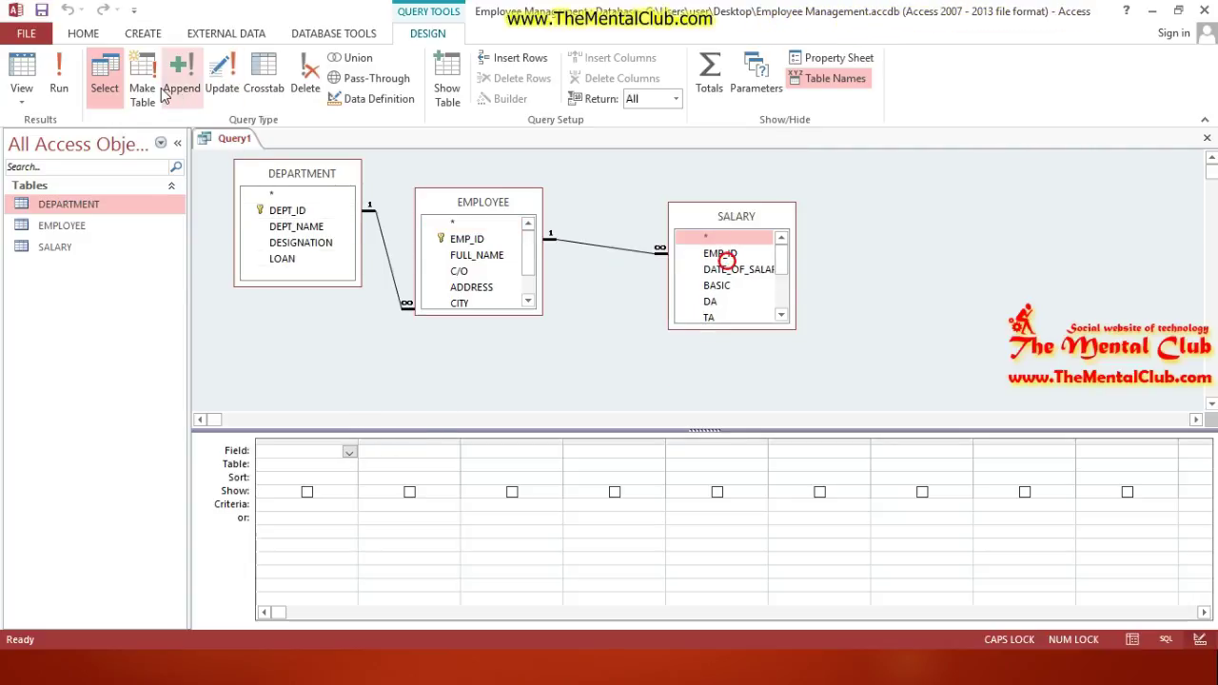
Step: Make the query an update query and enlarge the EMPLOYEE and SALARY field lists
{"action": "left_click", "coordinate": [227, 87]}
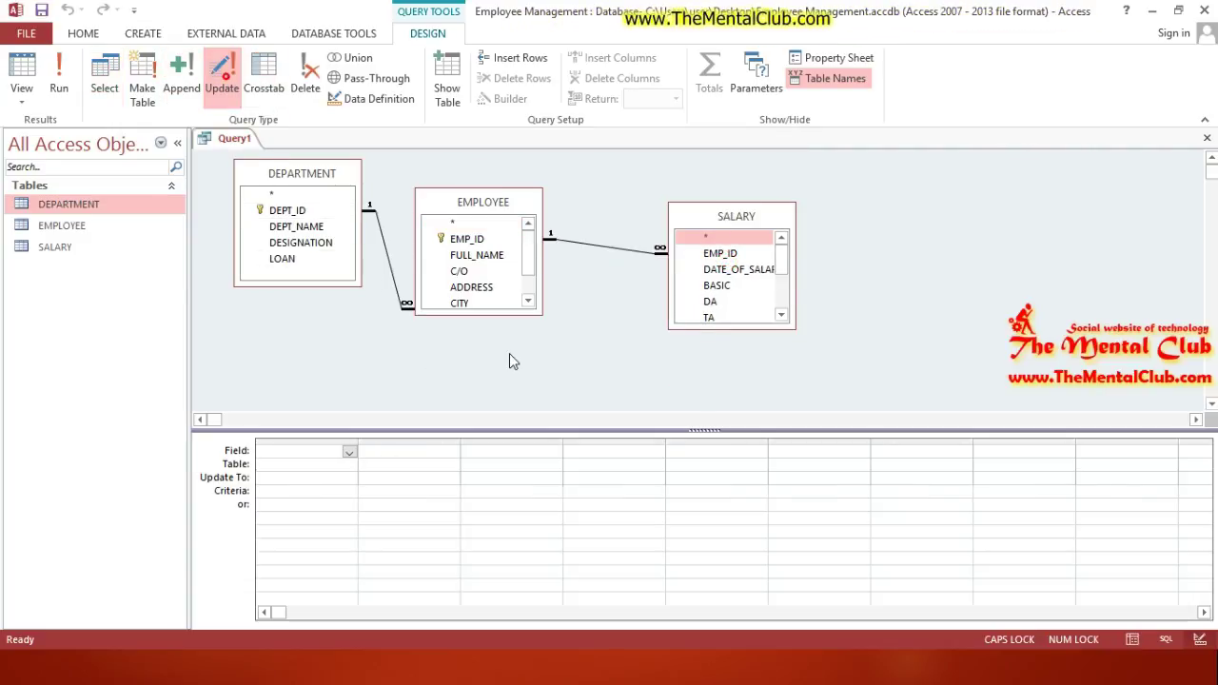
{"action": "left_click_drag", "start_coordinate": [527, 313], "coordinate": [521, 353]}
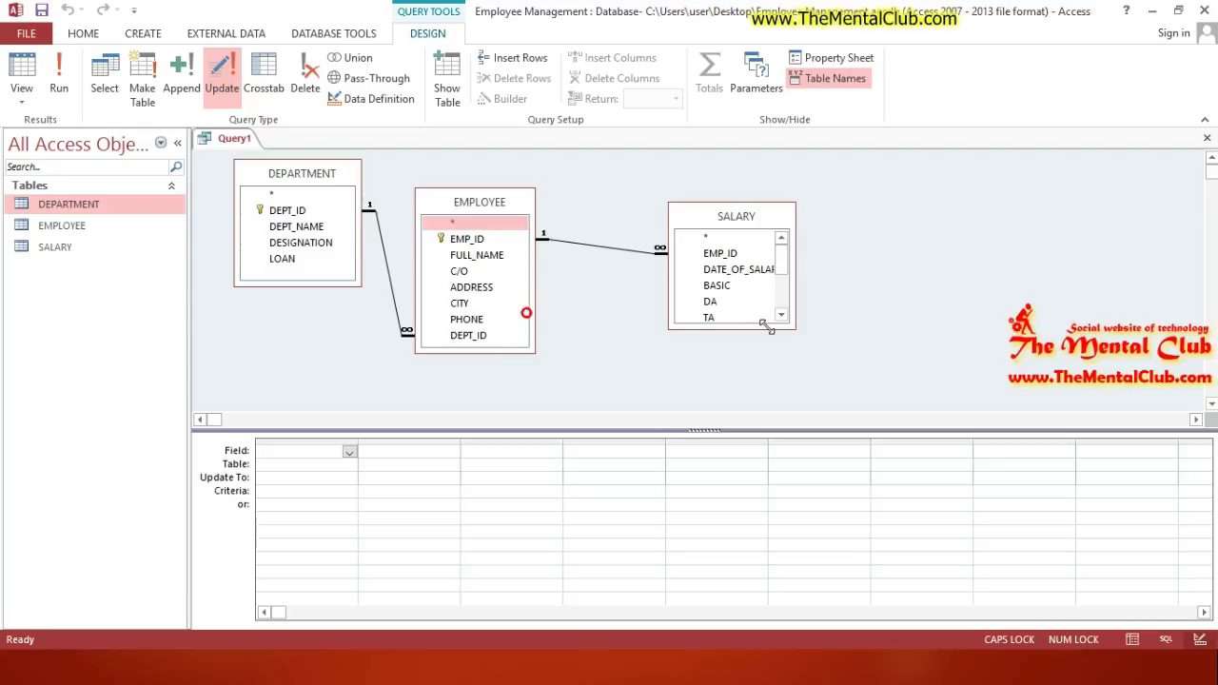
{"action": "left_click_drag", "start_coordinate": [766, 327], "coordinate": [753, 392]}
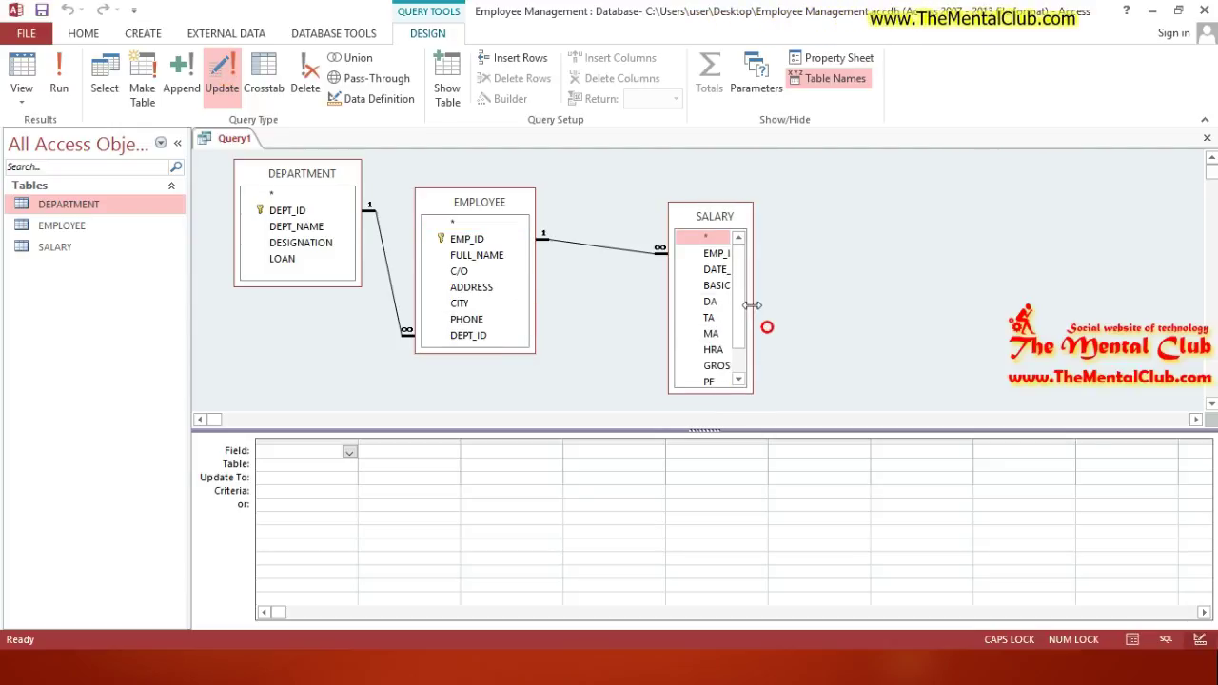
{"action": "left_click_drag", "start_coordinate": [752, 305], "coordinate": [788, 306]}
Step: Add SALARY's DA field with Update To [BASIC]*20/100
{"action": "double_click", "coordinate": [708, 303]}
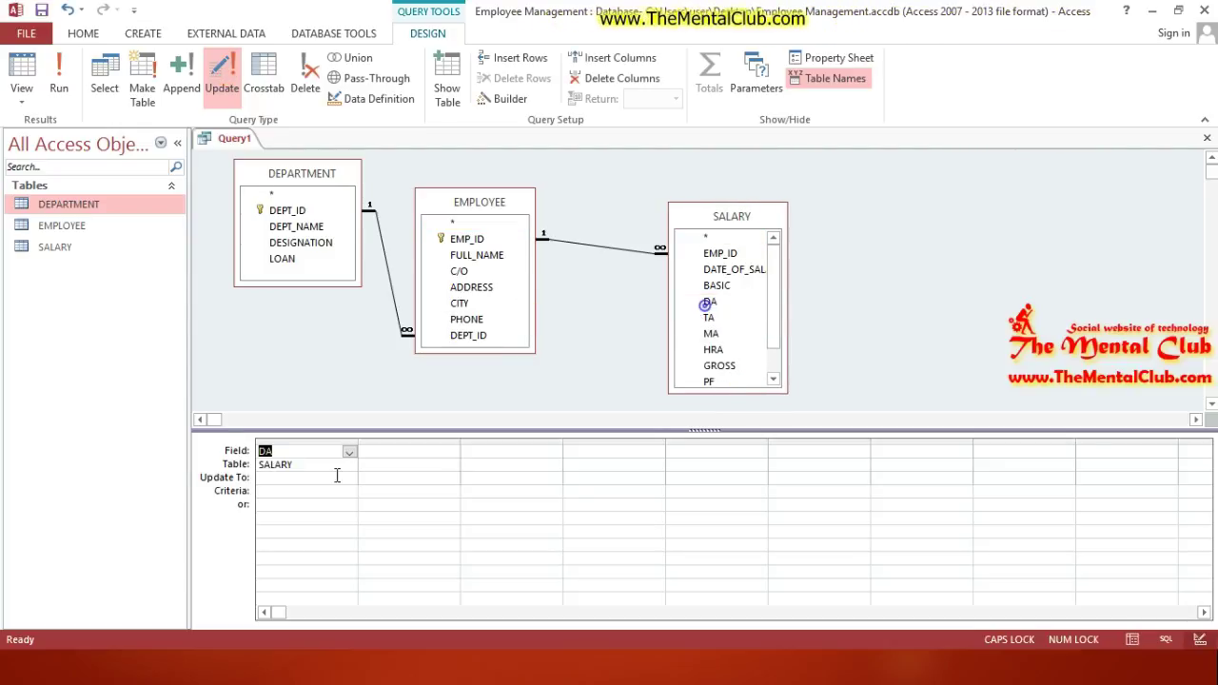
{"action": "left_click", "coordinate": [282, 480]}
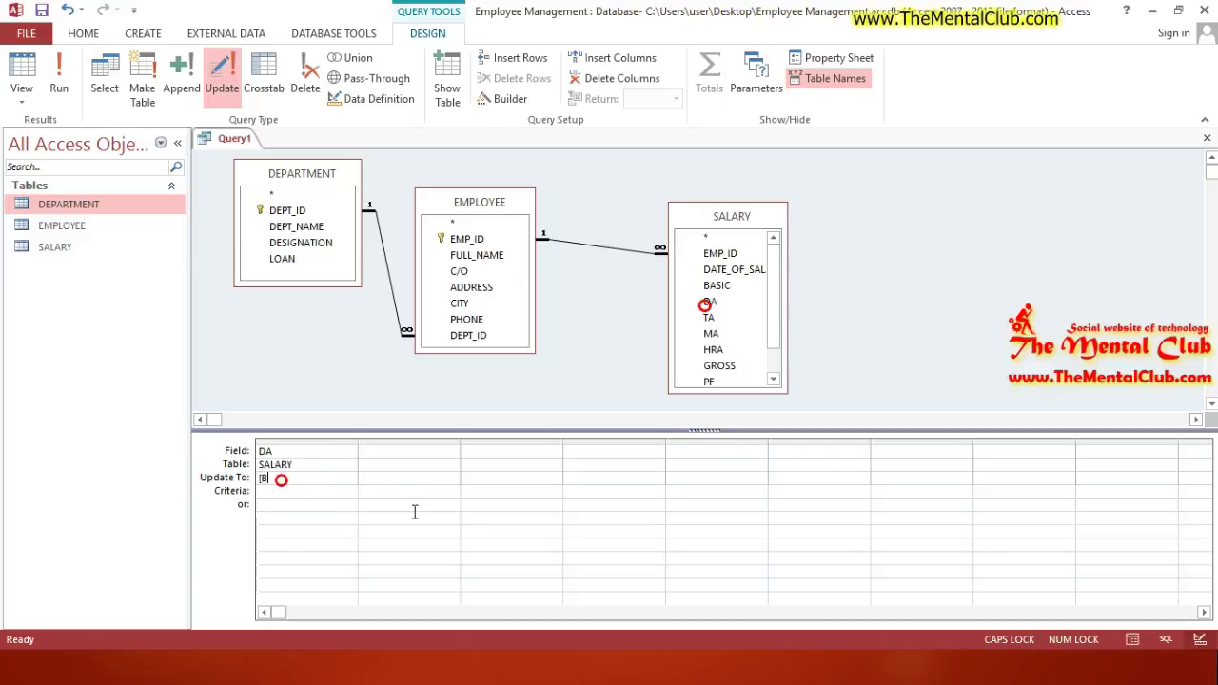
{"action": "type", "text": "[BASIC]"}
{"action": "type", "text": "*"}
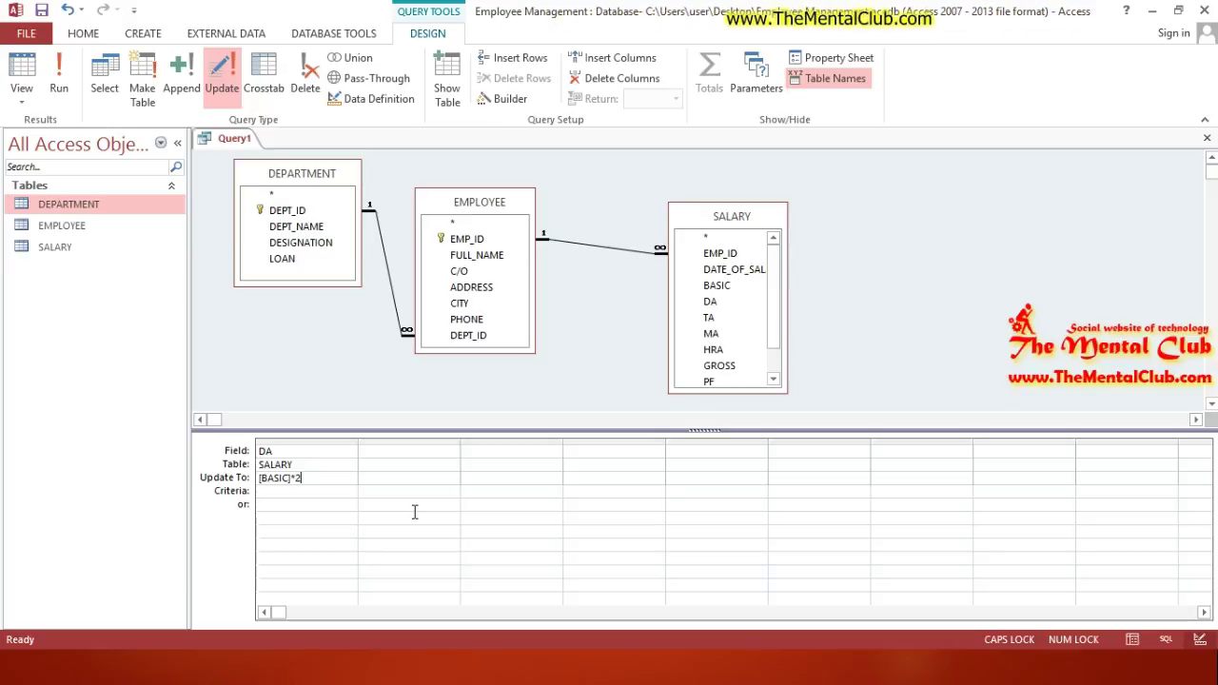
{"action": "type", "text": "20/100"}
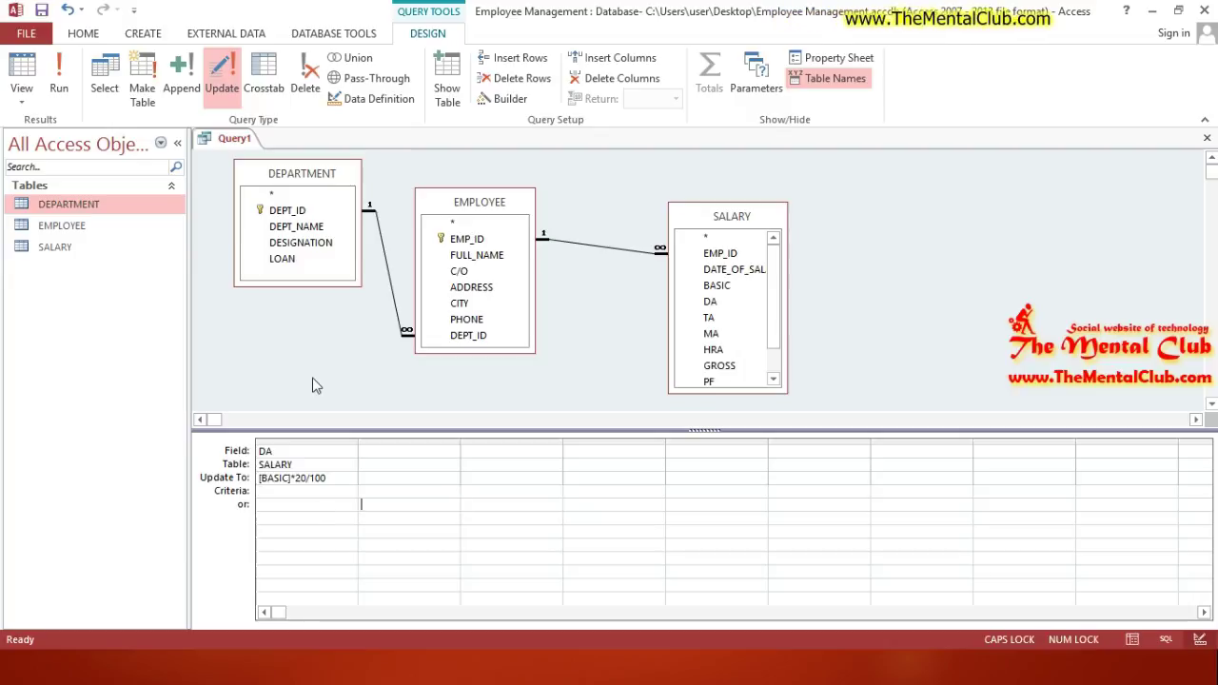
{"action": "left_click", "coordinate": [299, 496]}
{"action": "left_click", "coordinate": [332, 478]}
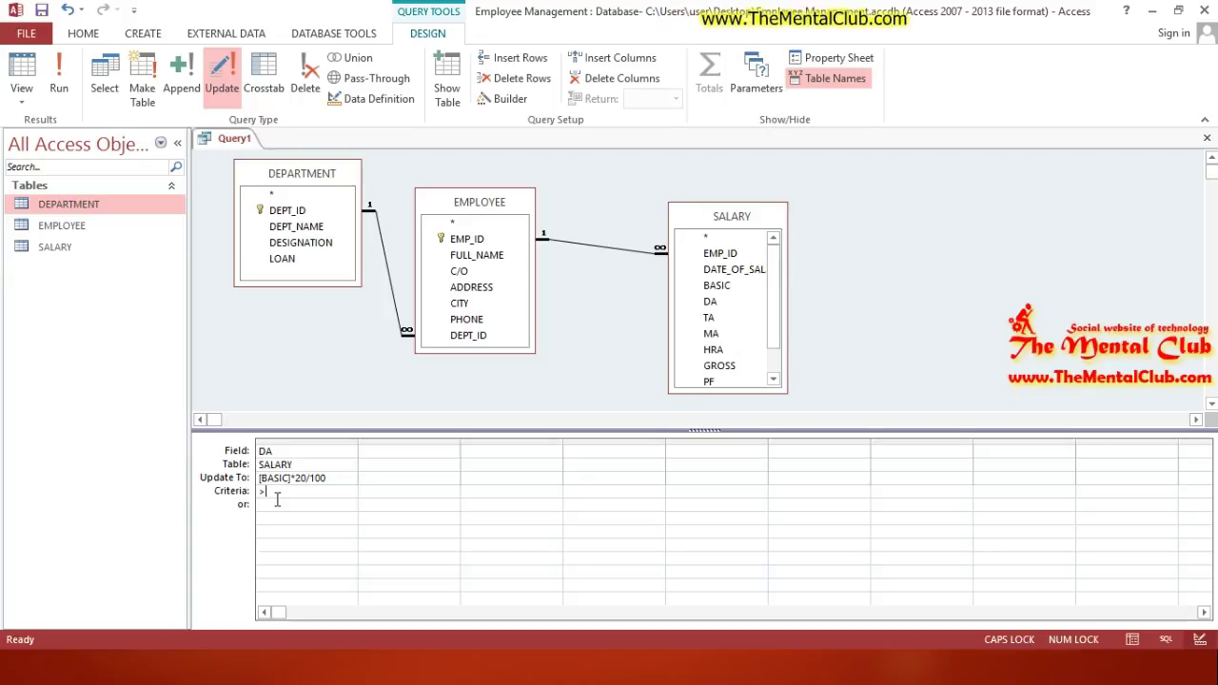
{"action": "type", "text": "12000"}
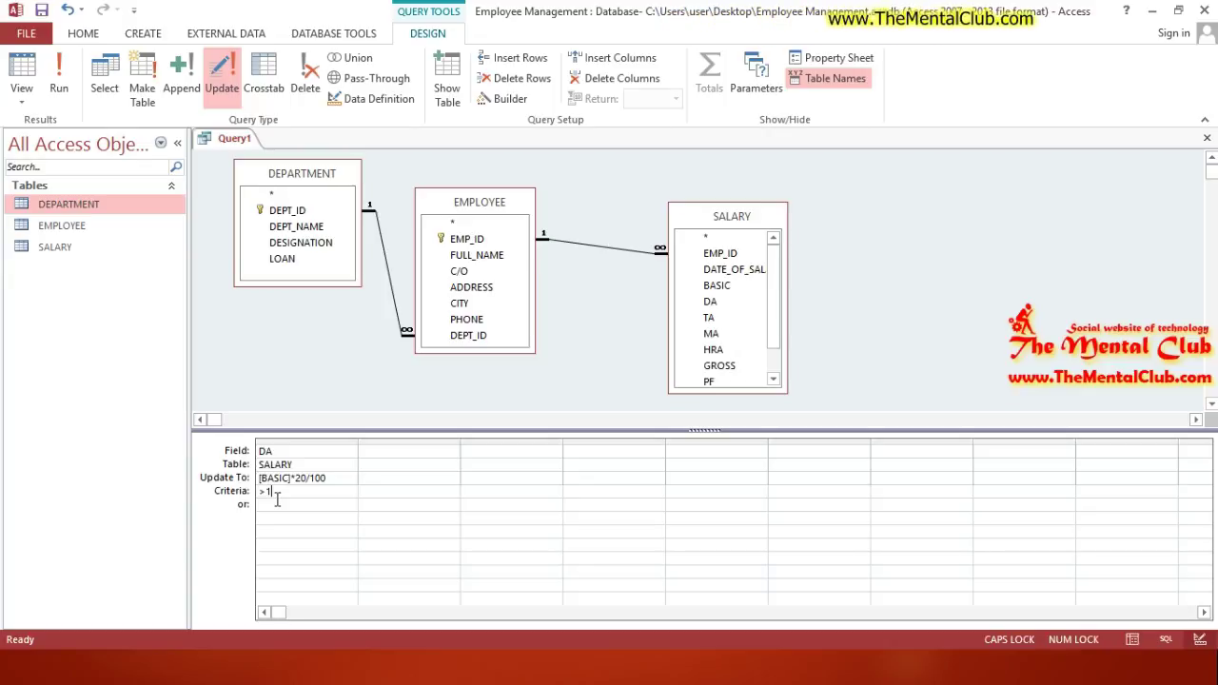
{"action": "left_click", "coordinate": [326, 496]}
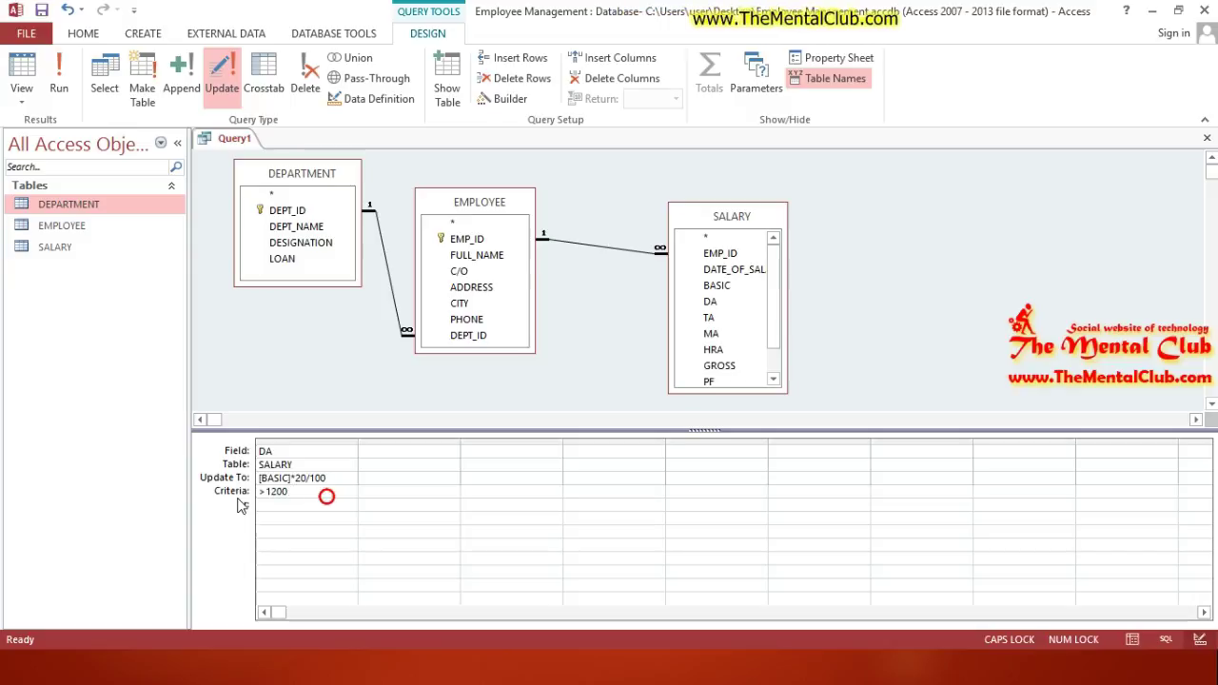
{"action": "left_click", "coordinate": [378, 454]}
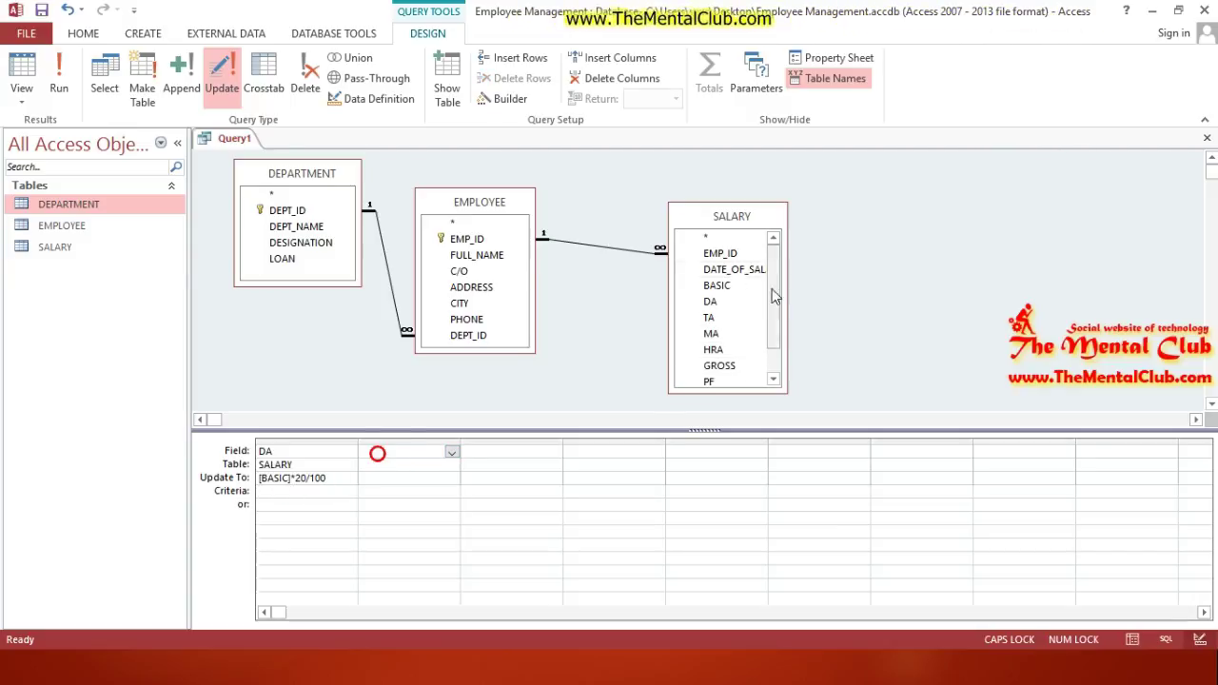
{"action": "left_click_drag", "start_coordinate": [775, 289], "coordinate": [775, 305]}
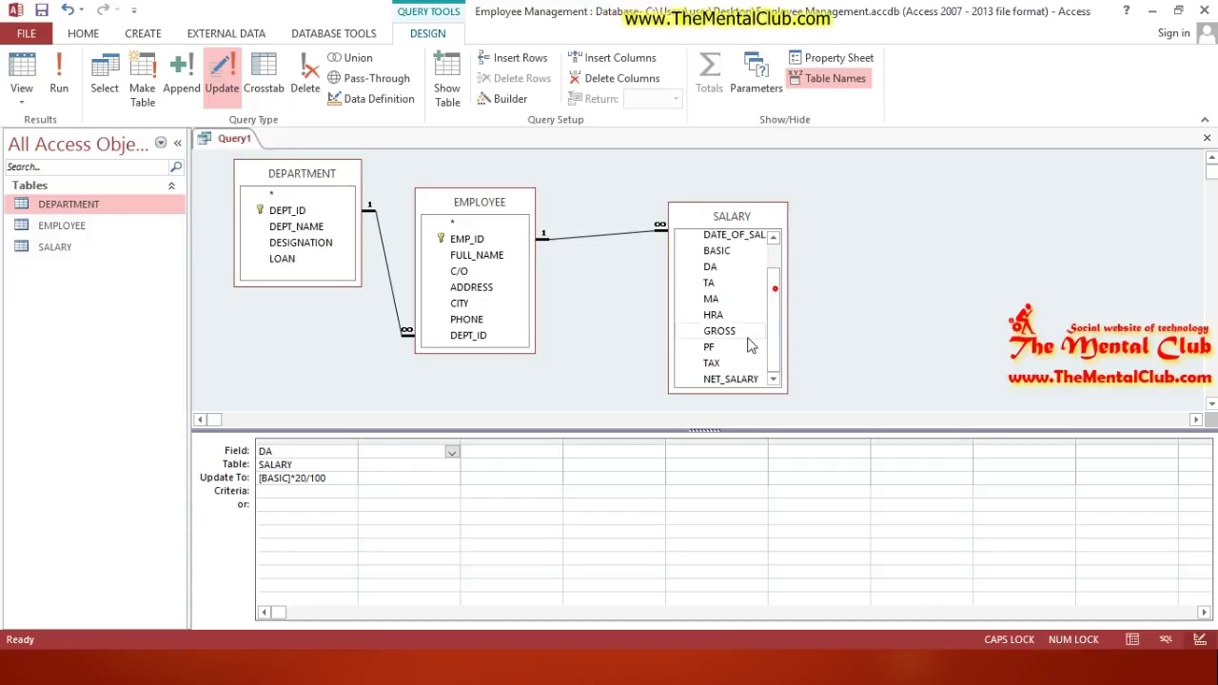
{"action": "double_click", "coordinate": [718, 252]}
{"action": "left_click", "coordinate": [372, 492]}
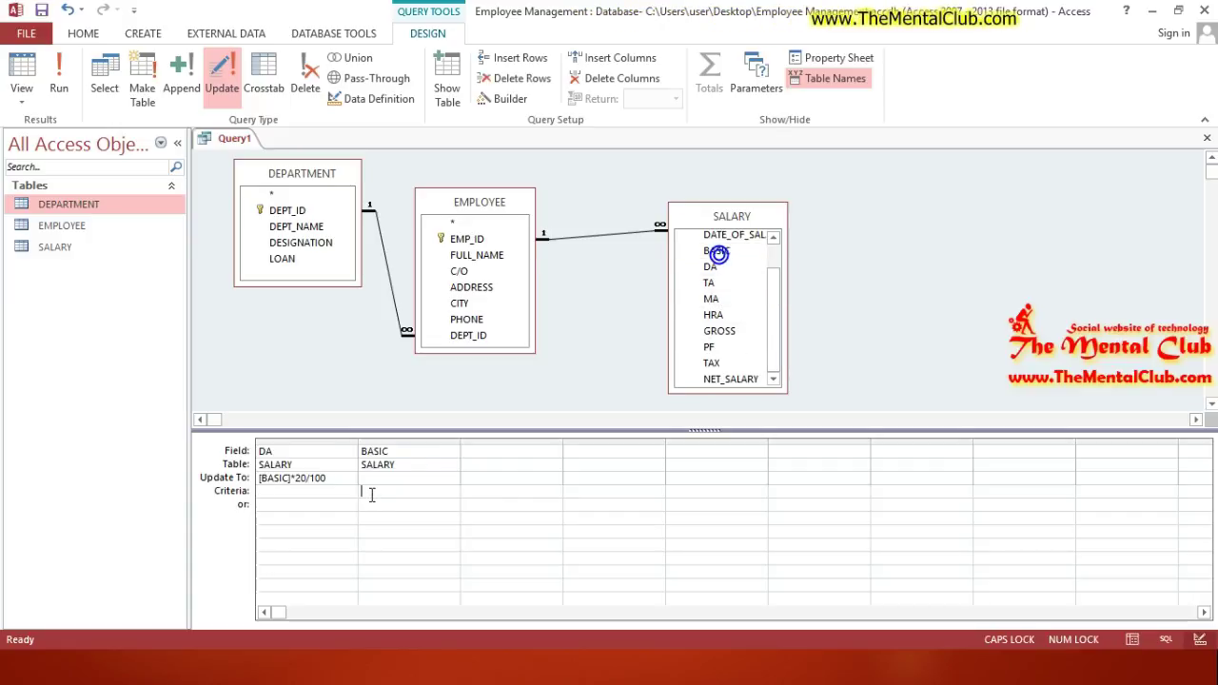
{"action": "type", "text": ">100"}
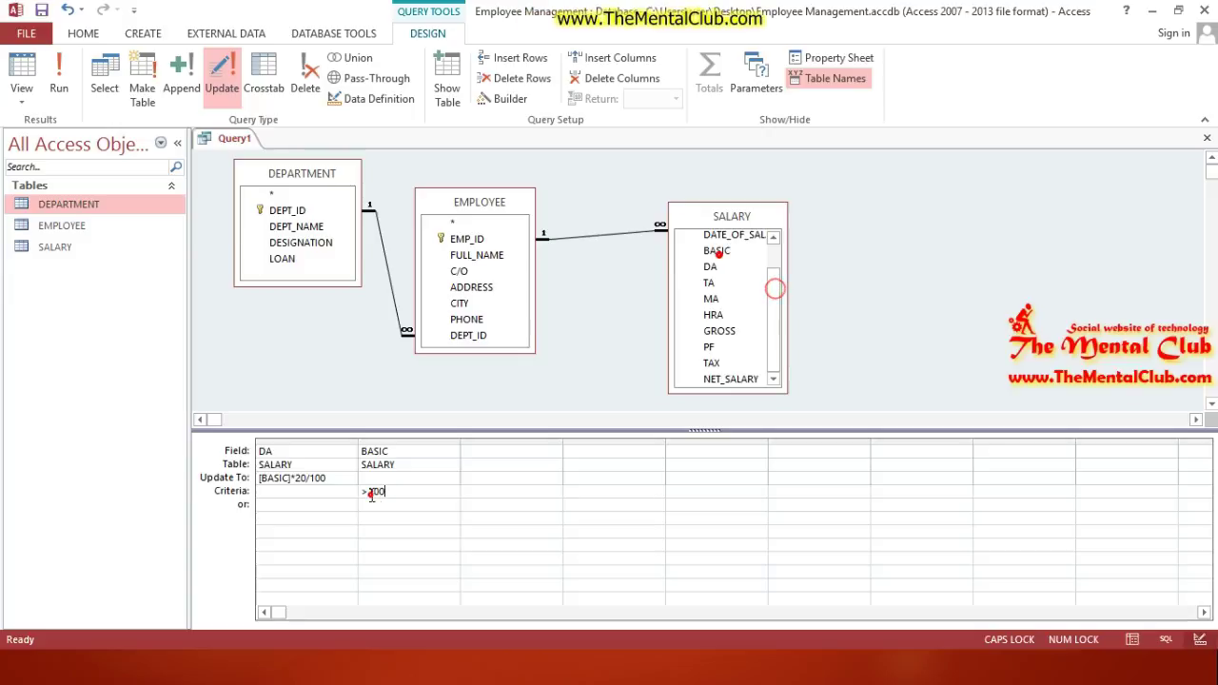
{"action": "type", "text": "00"}
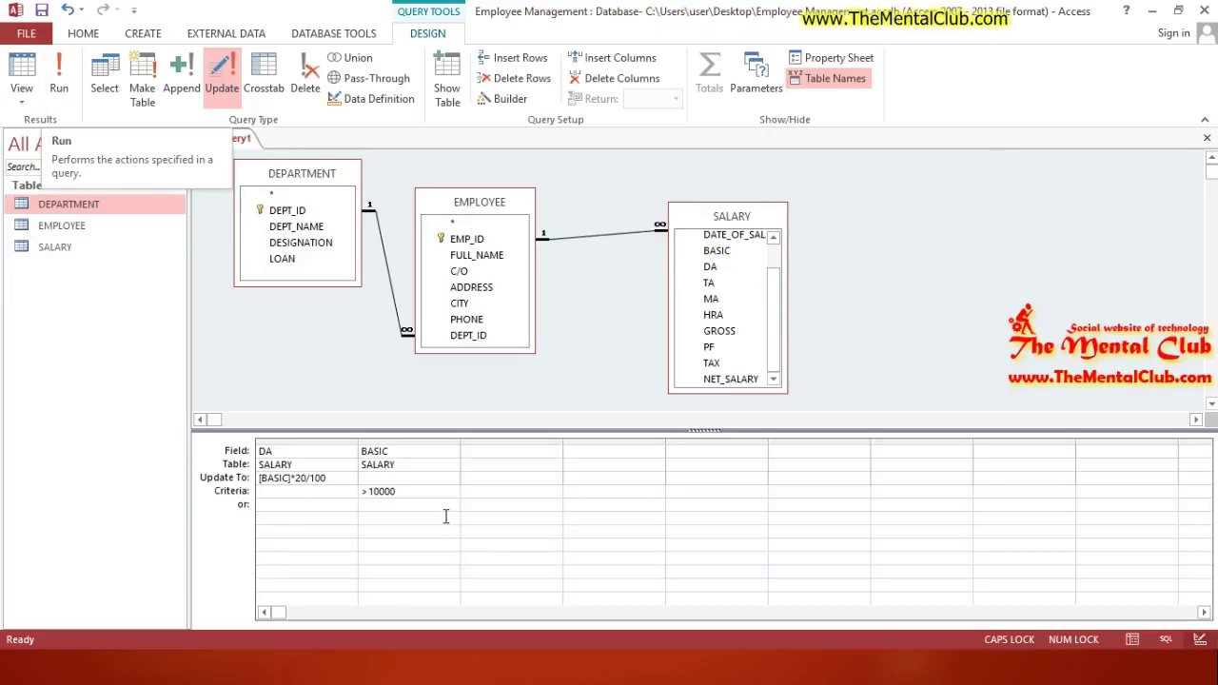
{"action": "left_click_drag", "start_coordinate": [405, 496], "coordinate": [366, 493]}
{"action": "key", "text": "Delete"}
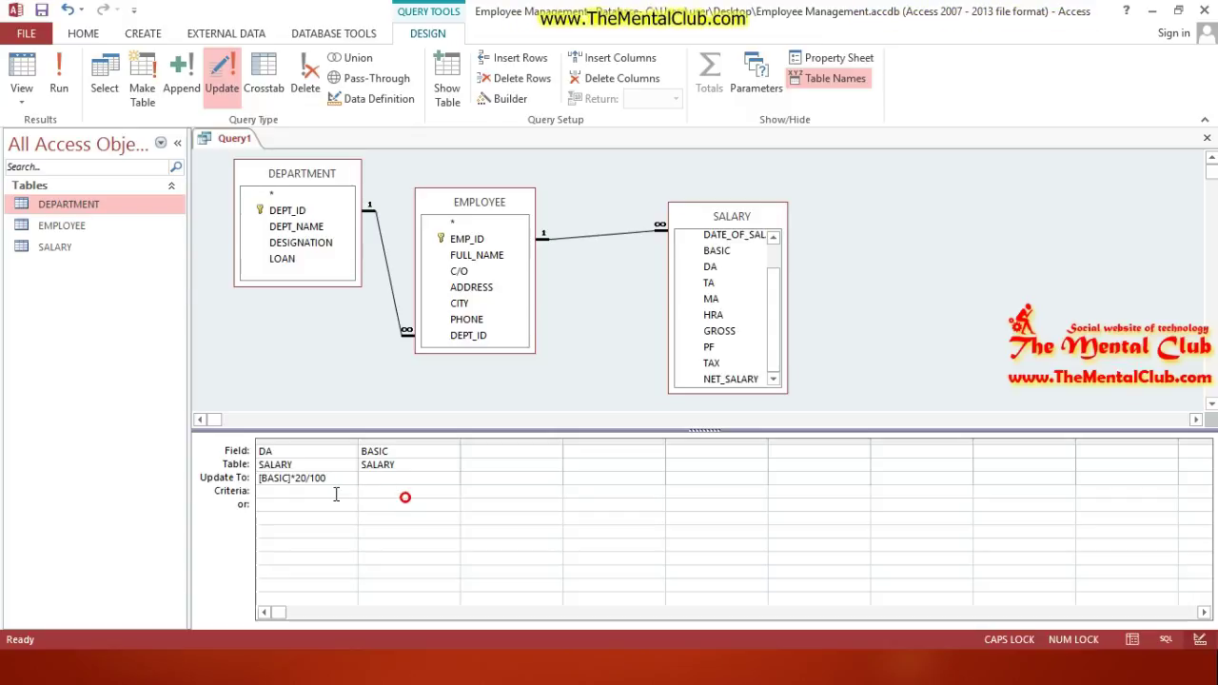
{"action": "left_click", "coordinate": [404, 450]}
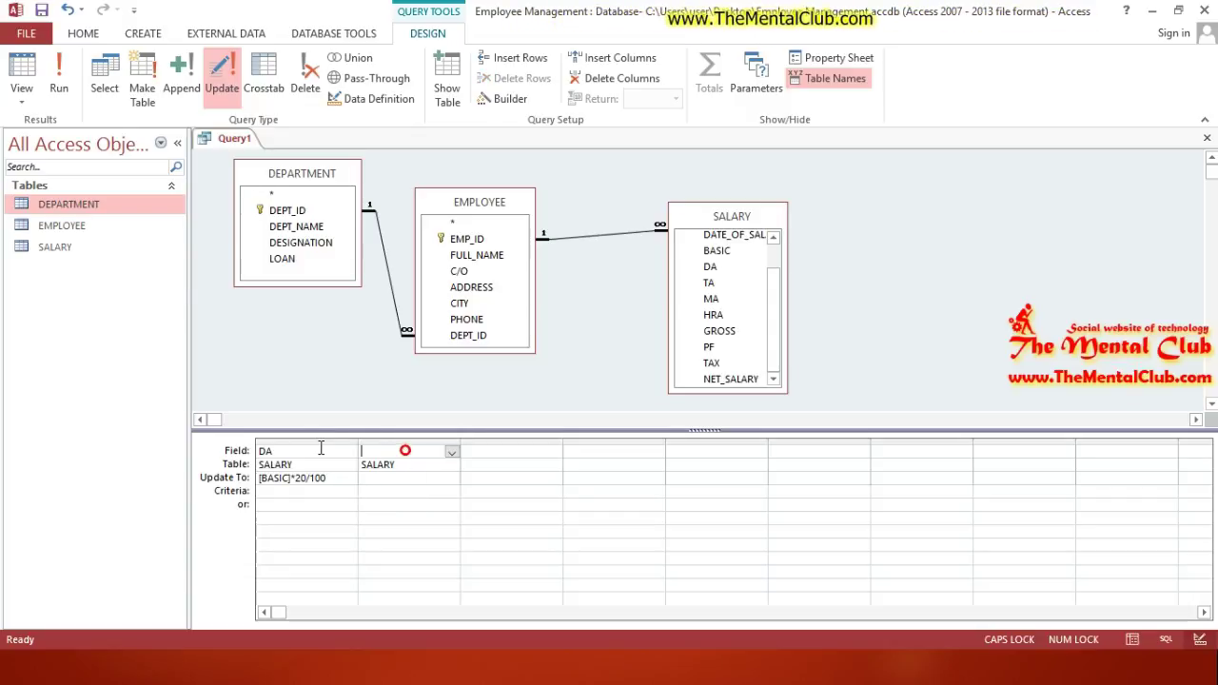
{"action": "left_click", "coordinate": [493, 498]}
{"action": "left_click", "coordinate": [432, 505]}
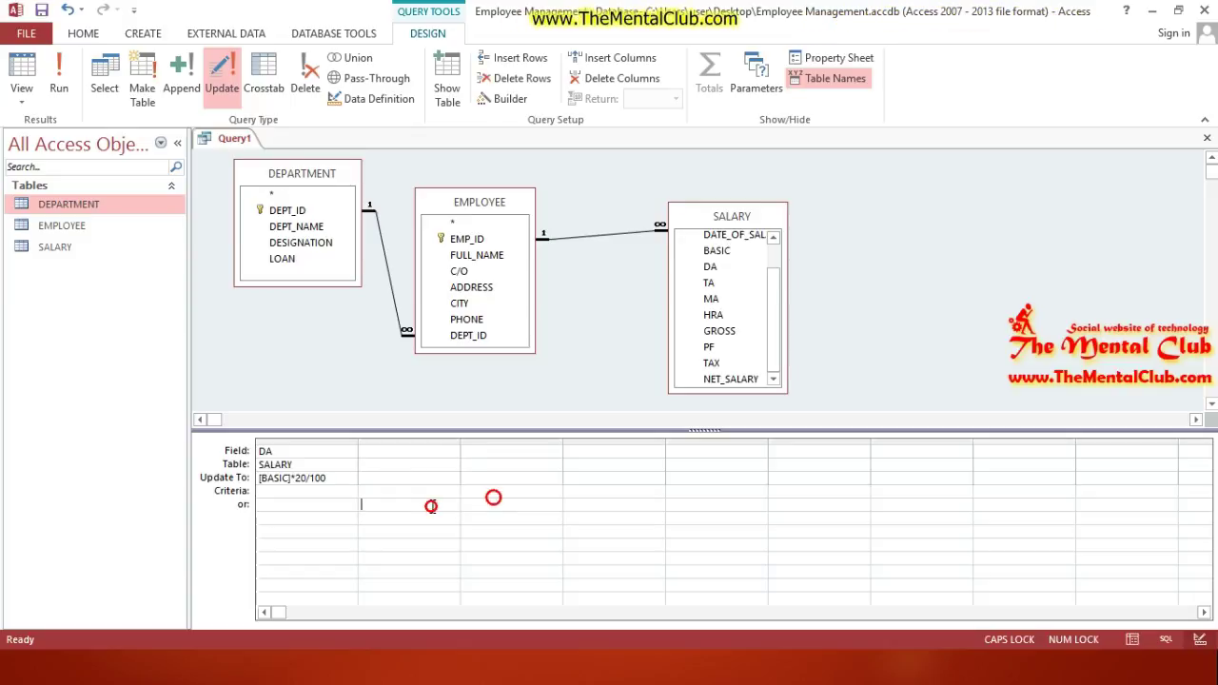
{"action": "left_click", "coordinate": [320, 194]}
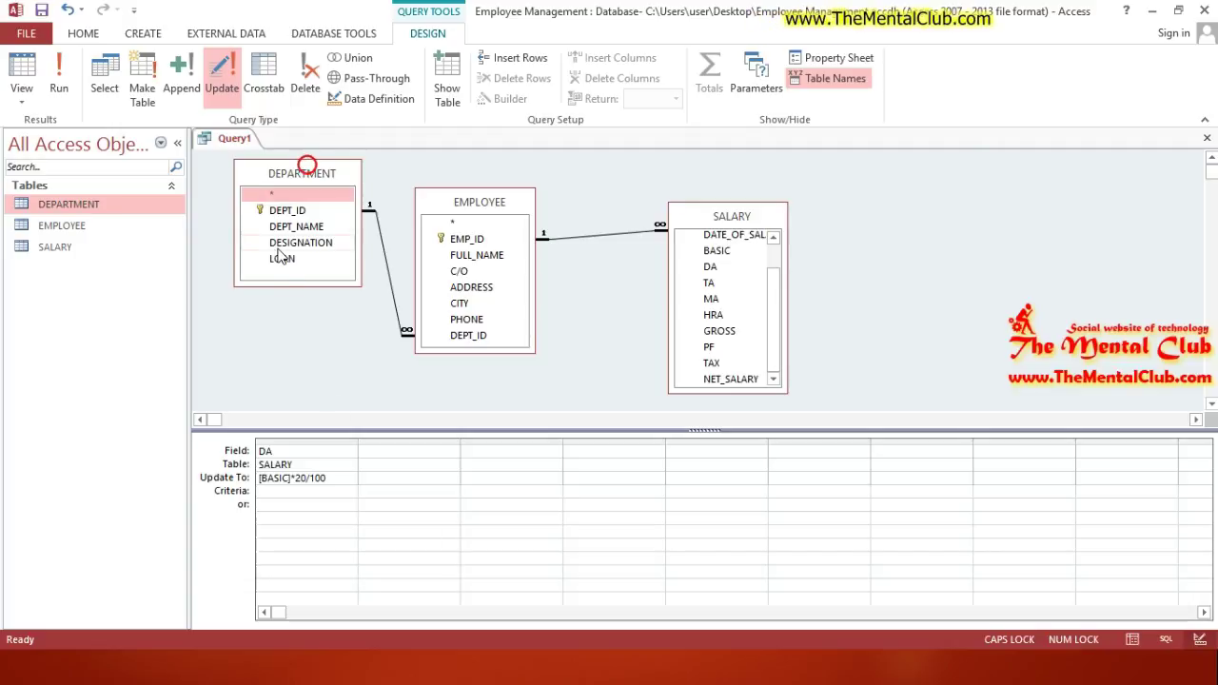
Step: Add DEPT_NAME as a second column with a Like "MKT" criterion
{"action": "left_click_drag", "start_coordinate": [296, 226], "coordinate": [395, 464]}
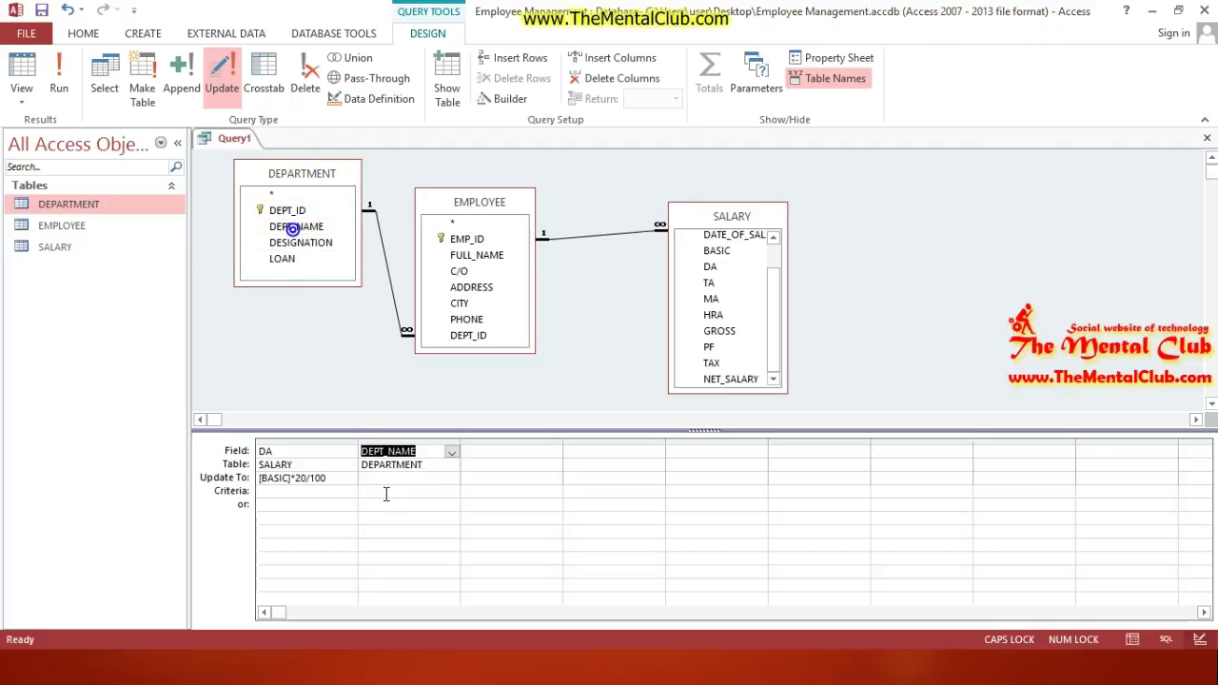
{"action": "left_click", "coordinate": [384, 491]}
{"action": "type", "text": "Li"}
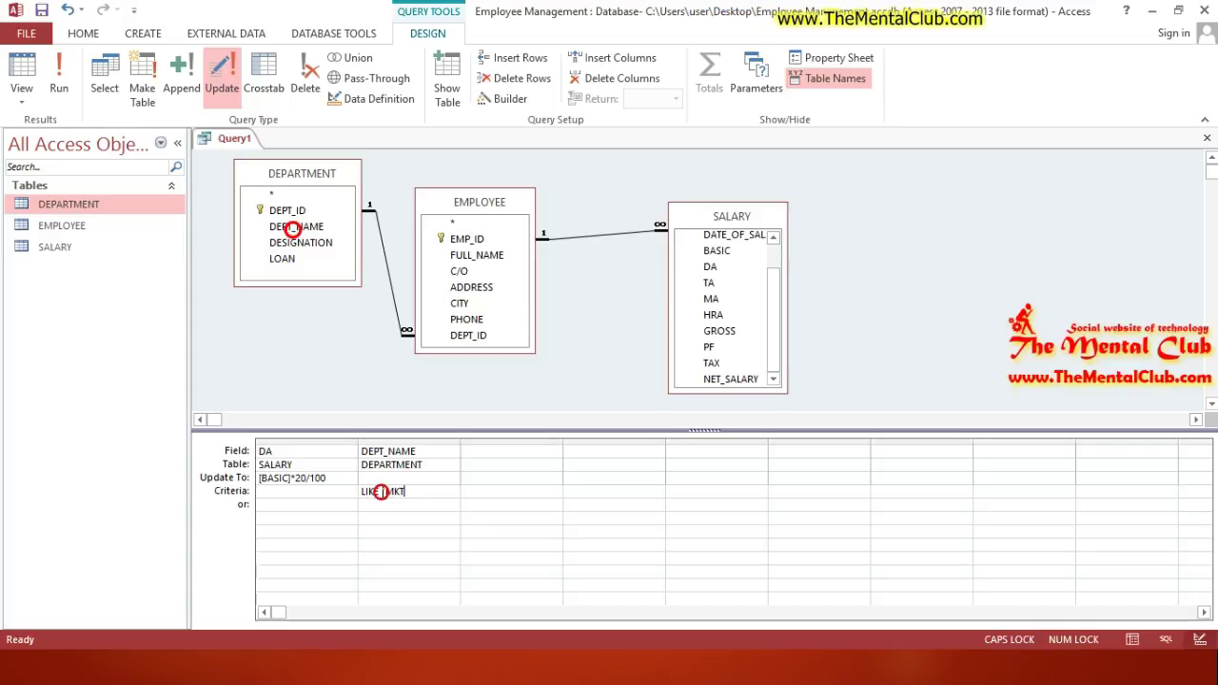
{"action": "left_click", "coordinate": [466, 524]}
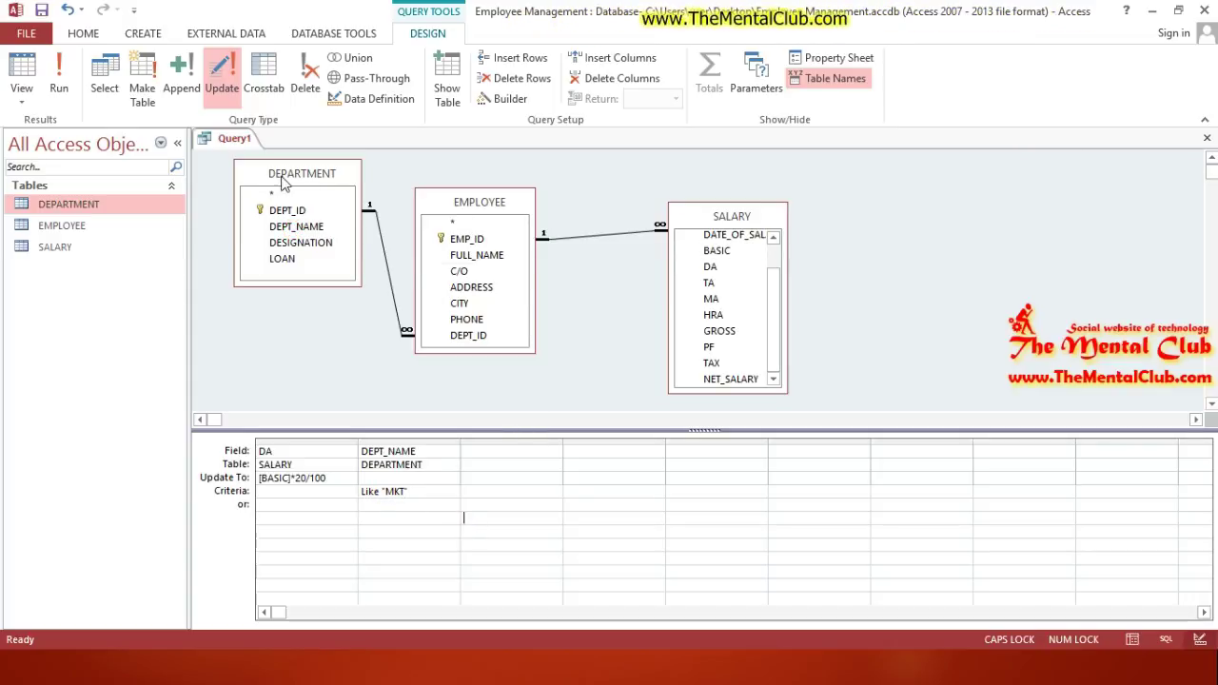
{"action": "left_click_drag", "start_coordinate": [671, 217], "coordinate": [671, 232]}
{"action": "left_click_drag", "start_coordinate": [324, 181], "coordinate": [300, 206]}
{"action": "left_click", "coordinate": [425, 494]}
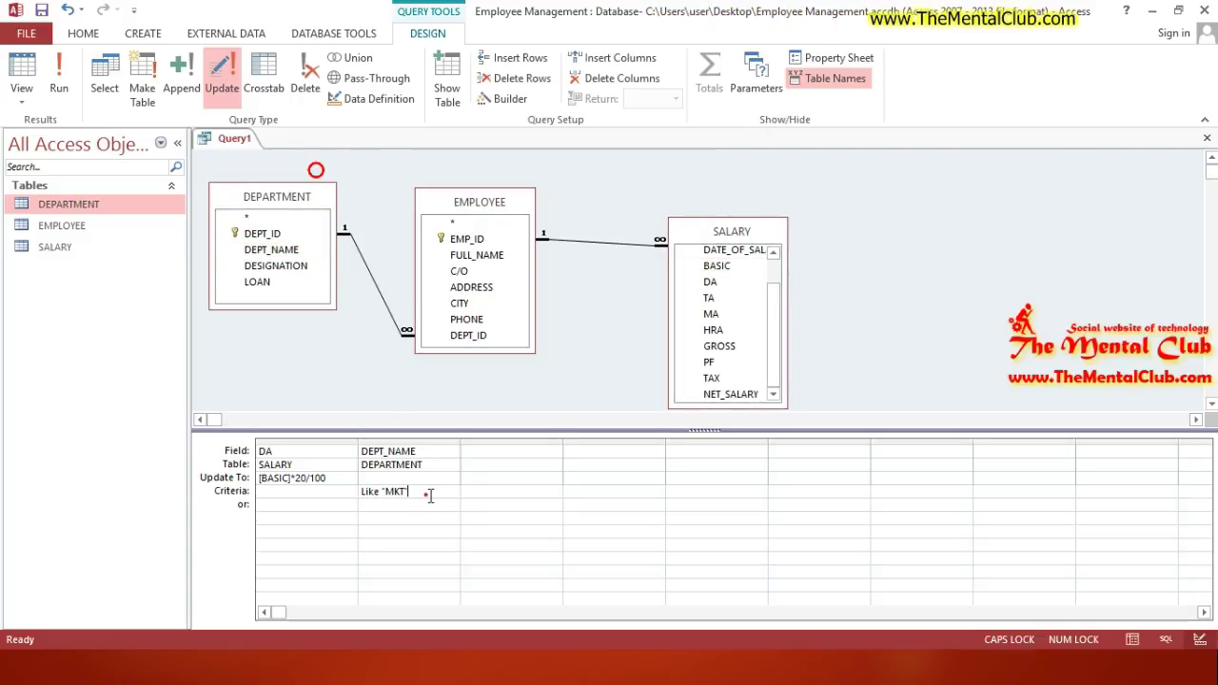
{"action": "left_click", "coordinate": [470, 495]}
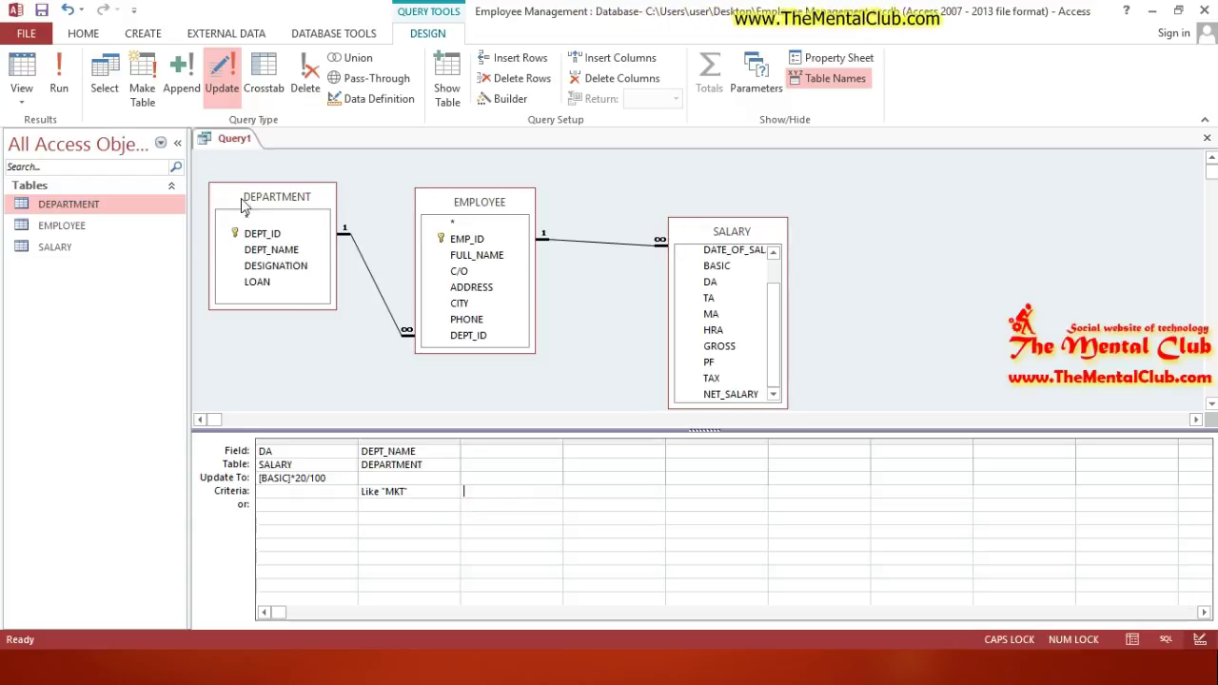
{"action": "left_click_drag", "start_coordinate": [243, 207], "coordinate": [263, 191]}
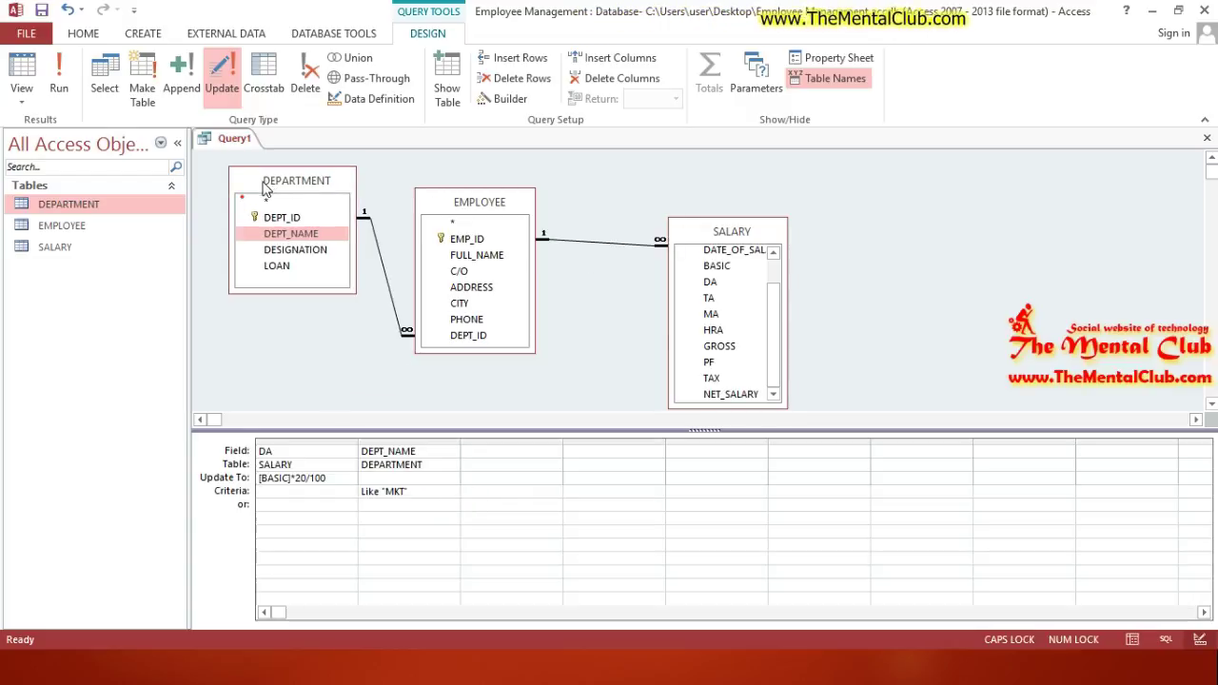
Step: Remove the MKT criterion and DEPT_NAME column, then run the query updating 1 row
{"action": "left_click", "coordinate": [426, 495]}
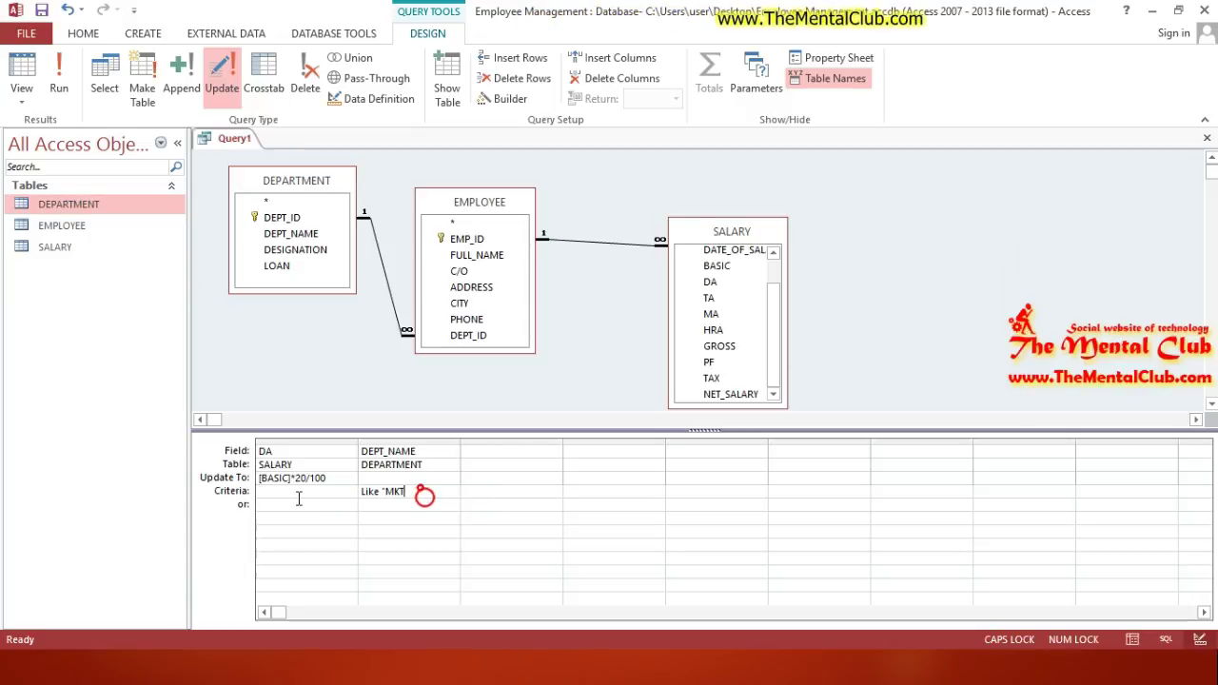
{"action": "left_click_drag", "start_coordinate": [419, 491], "coordinate": [295, 498]}
{"action": "key", "text": "Delete"}
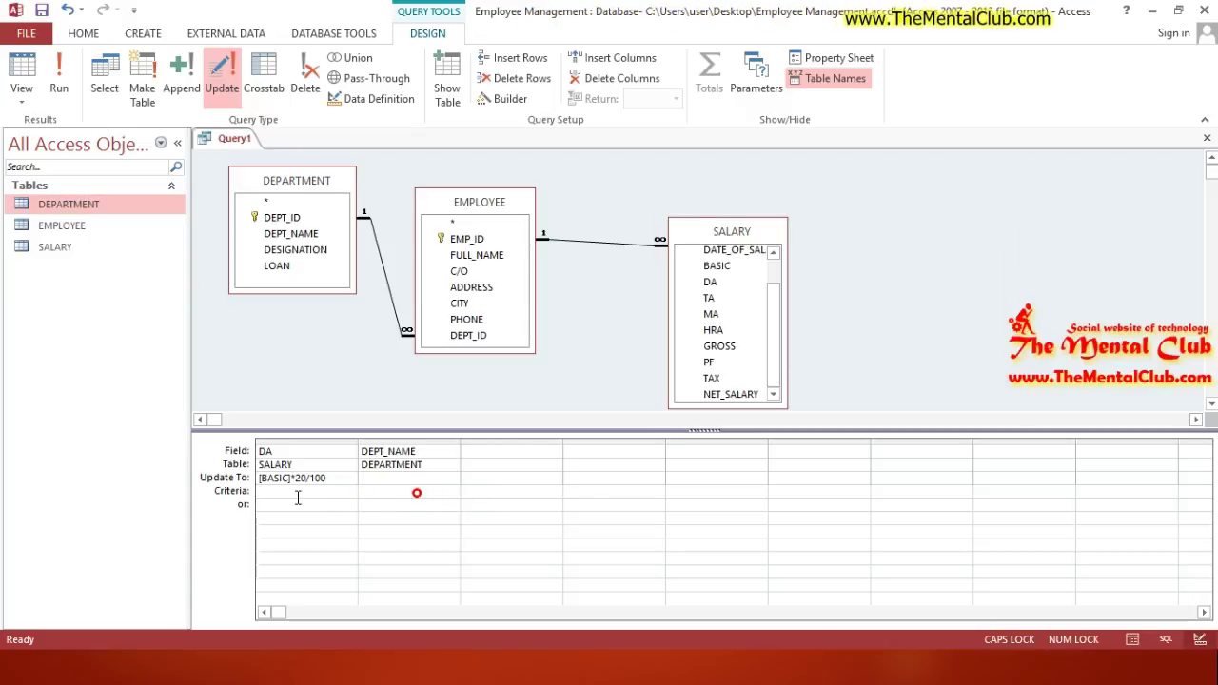
{"action": "left_click_drag", "start_coordinate": [417, 452], "coordinate": [344, 456]}
{"action": "key", "text": "Delete"}
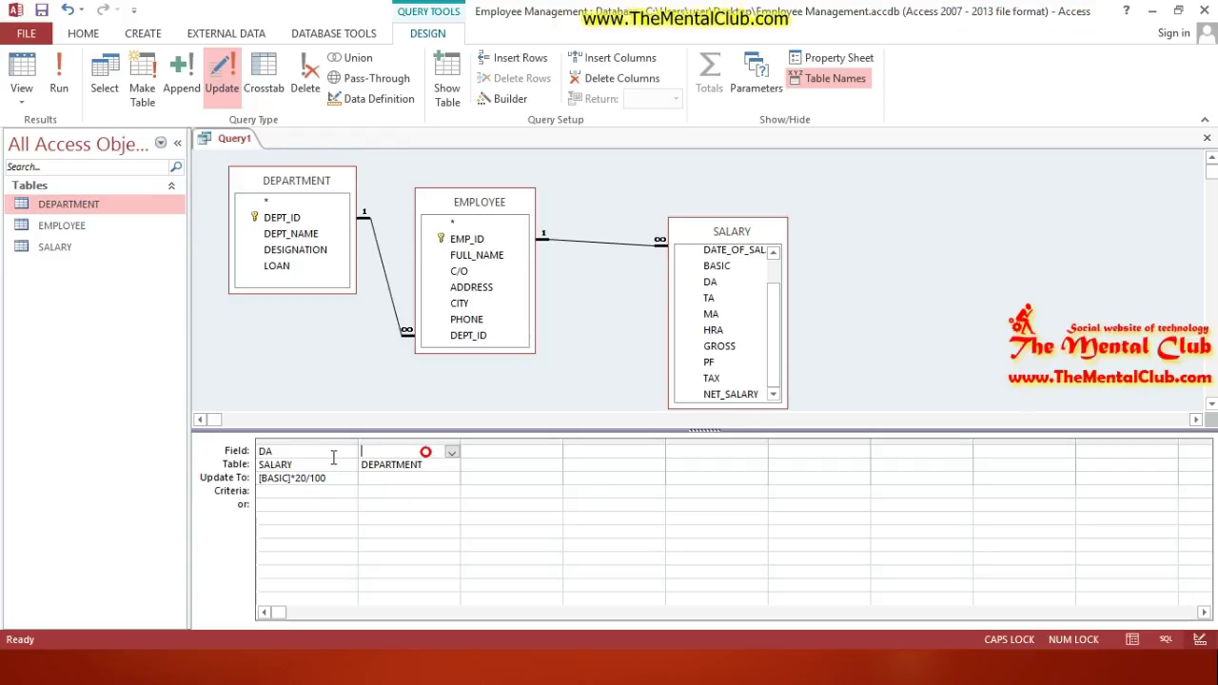
{"action": "left_click", "coordinate": [449, 494]}
{"action": "left_click", "coordinate": [59, 84]}
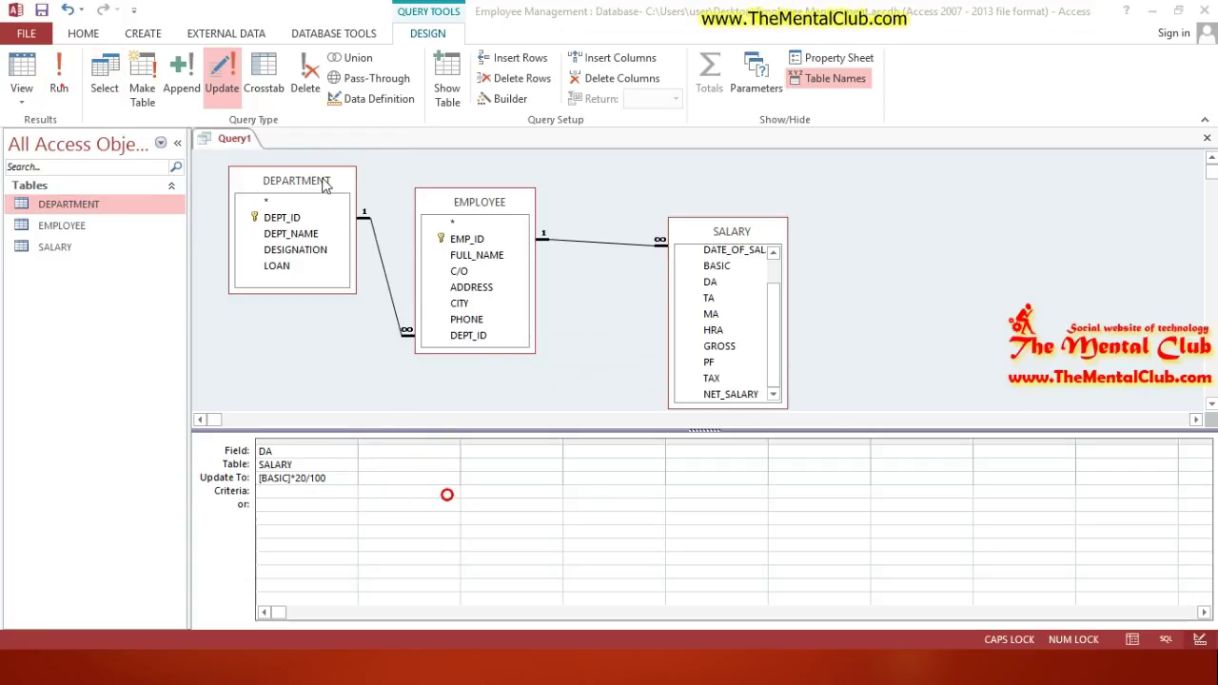
{"action": "left_click", "coordinate": [582, 393]}
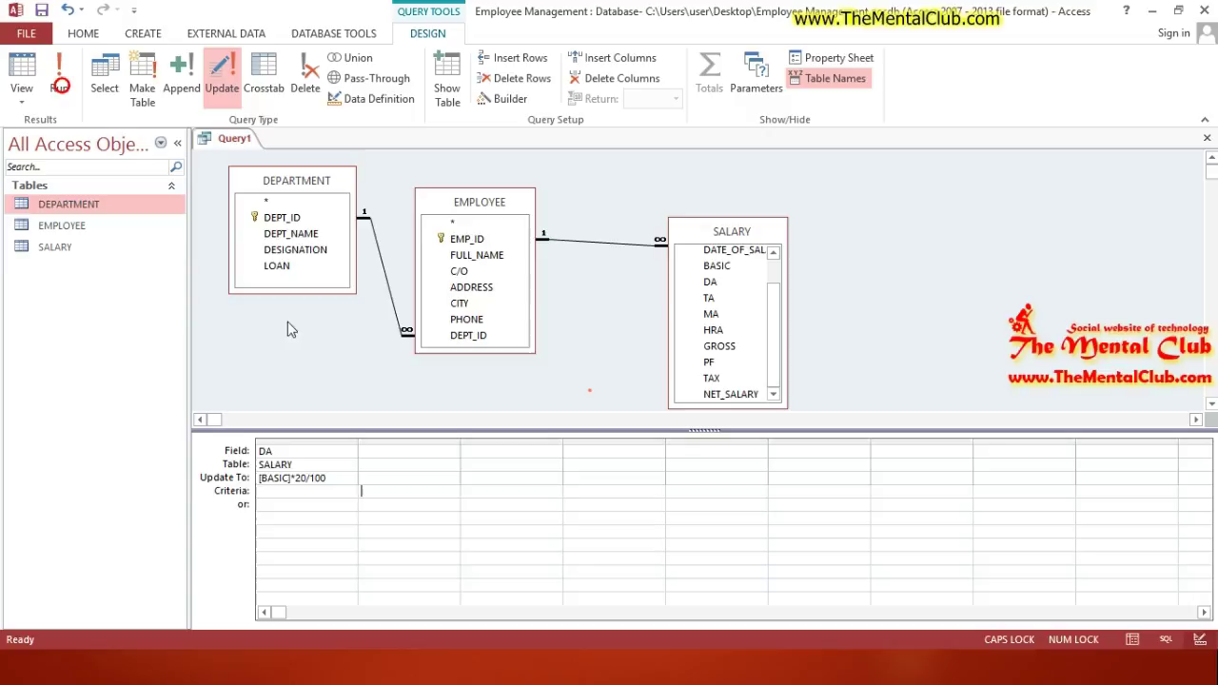
Step: Check SALARY shows DA 8000, close it, and close Query1 without saving
{"action": "double_click", "coordinate": [56, 247]}
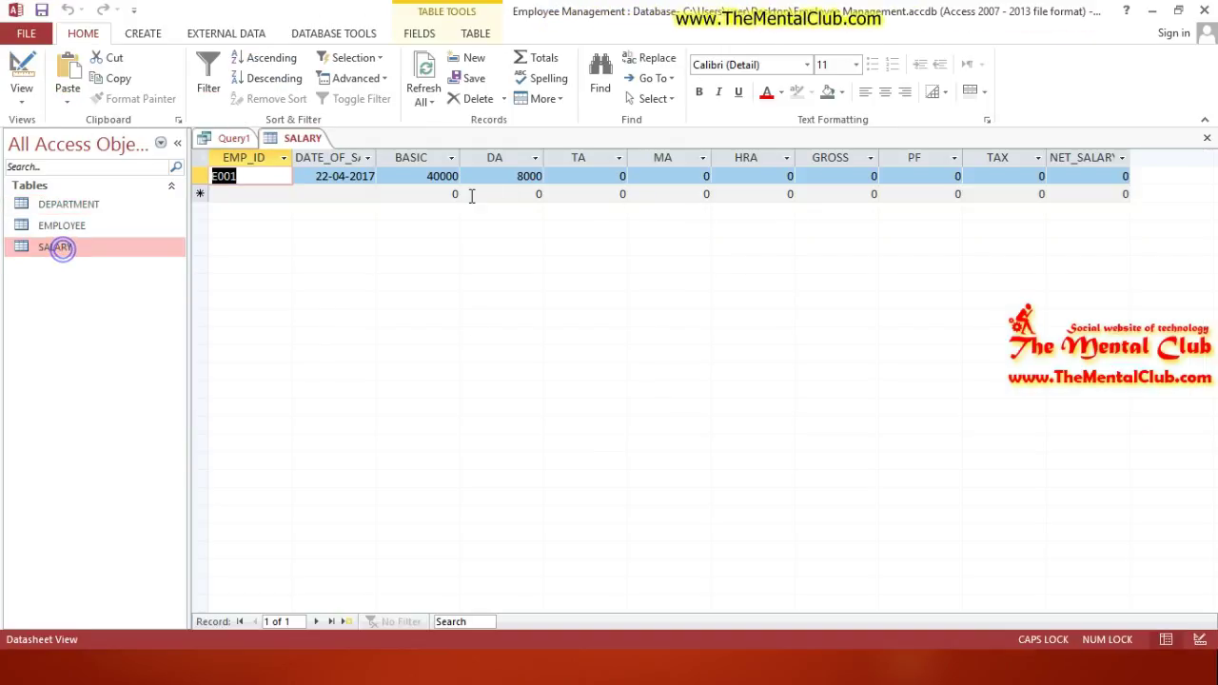
{"action": "left_click", "coordinate": [1207, 138]}
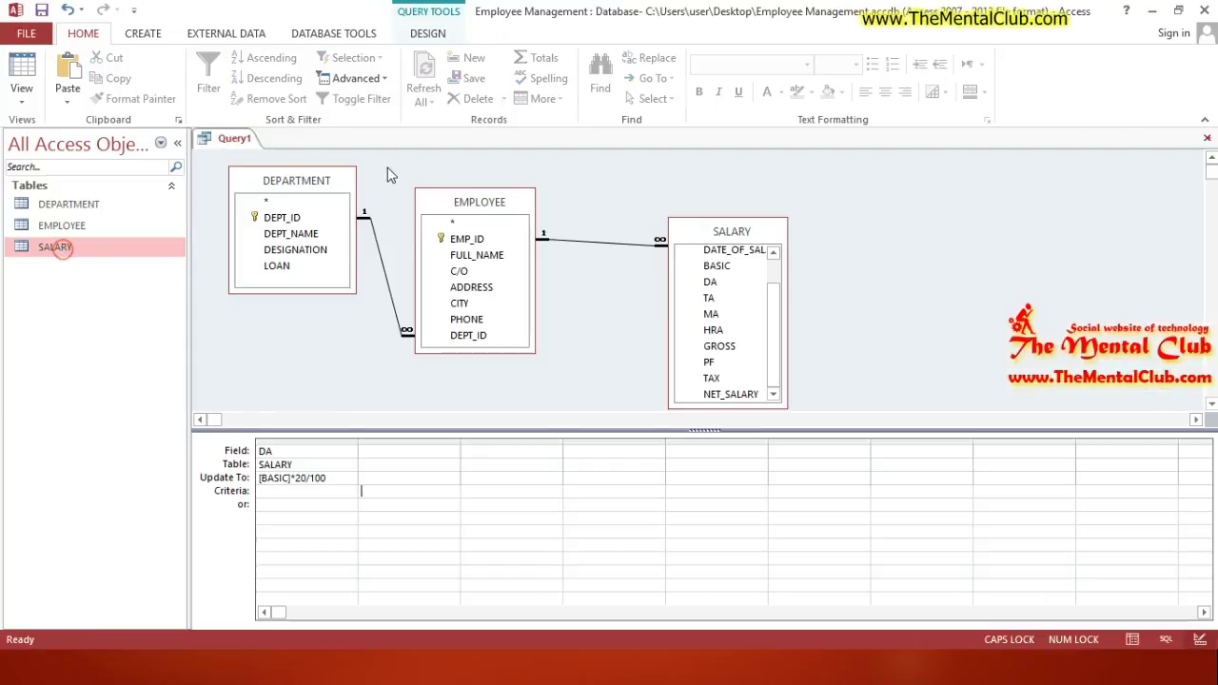
{"action": "left_click", "coordinate": [1208, 139]}
{"action": "left_click", "coordinate": [617, 383]}
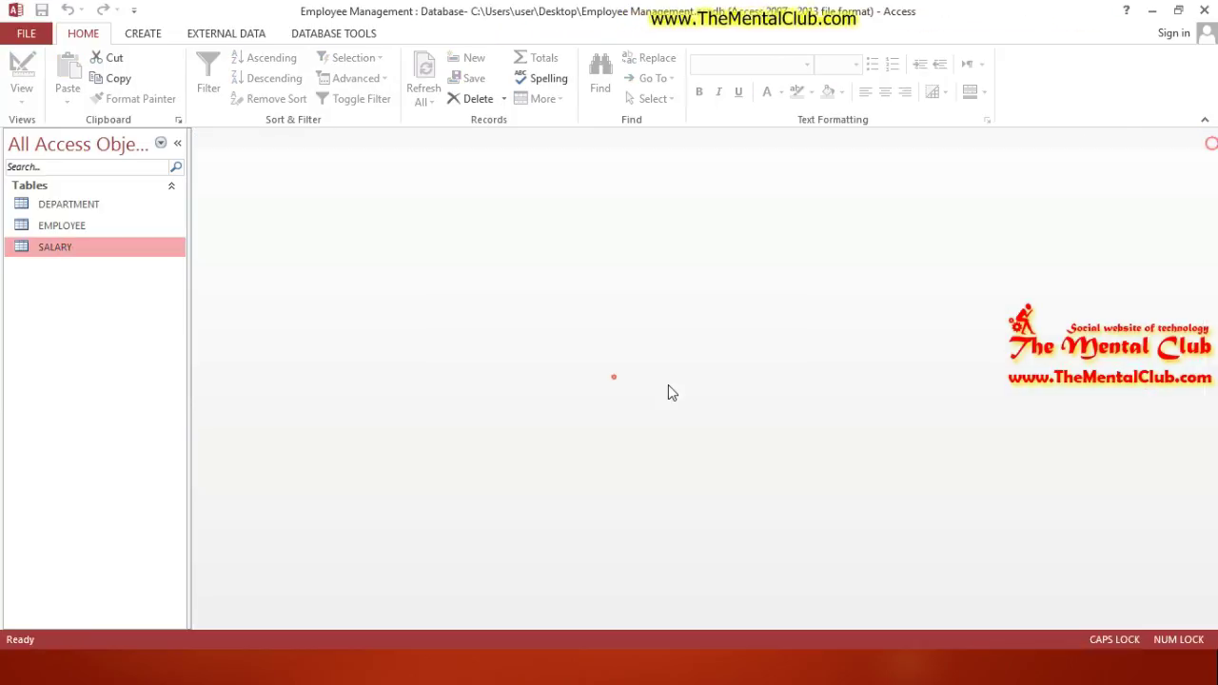
{"action": "key", "text": "alt+Tab"}
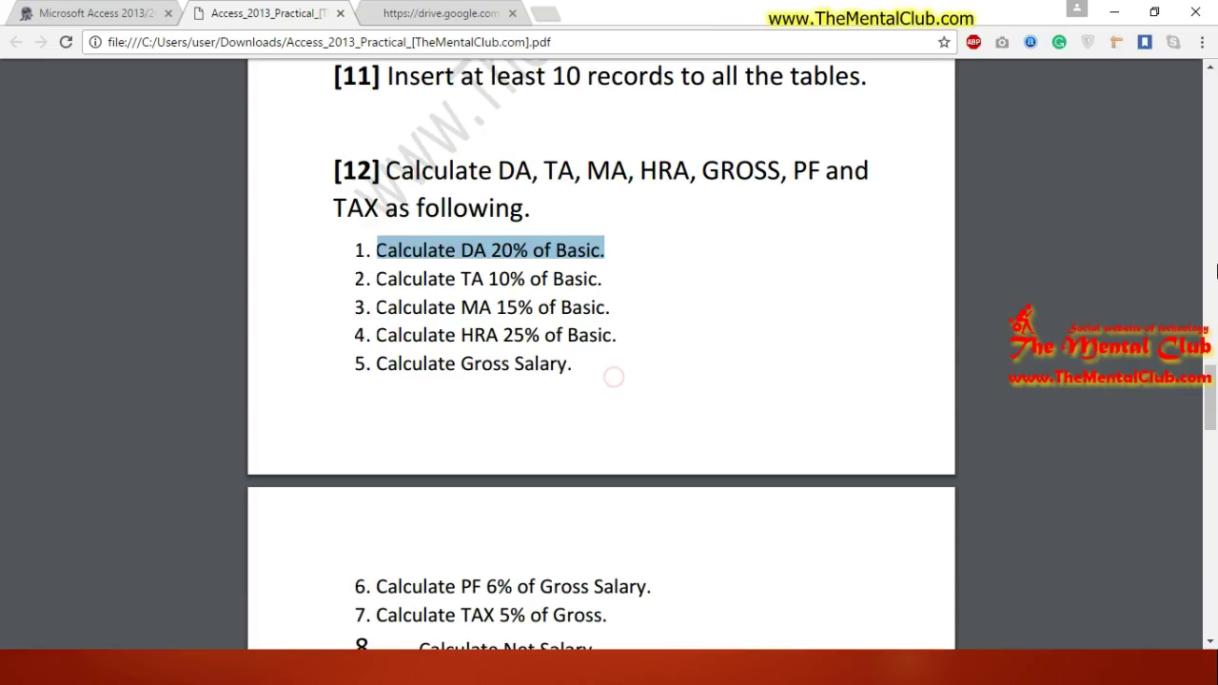
Step: Scroll the practical PDF to task [20] and highlight its full text
{"action": "left_click_drag", "start_coordinate": [1212, 395], "coordinate": [1214, 559]}
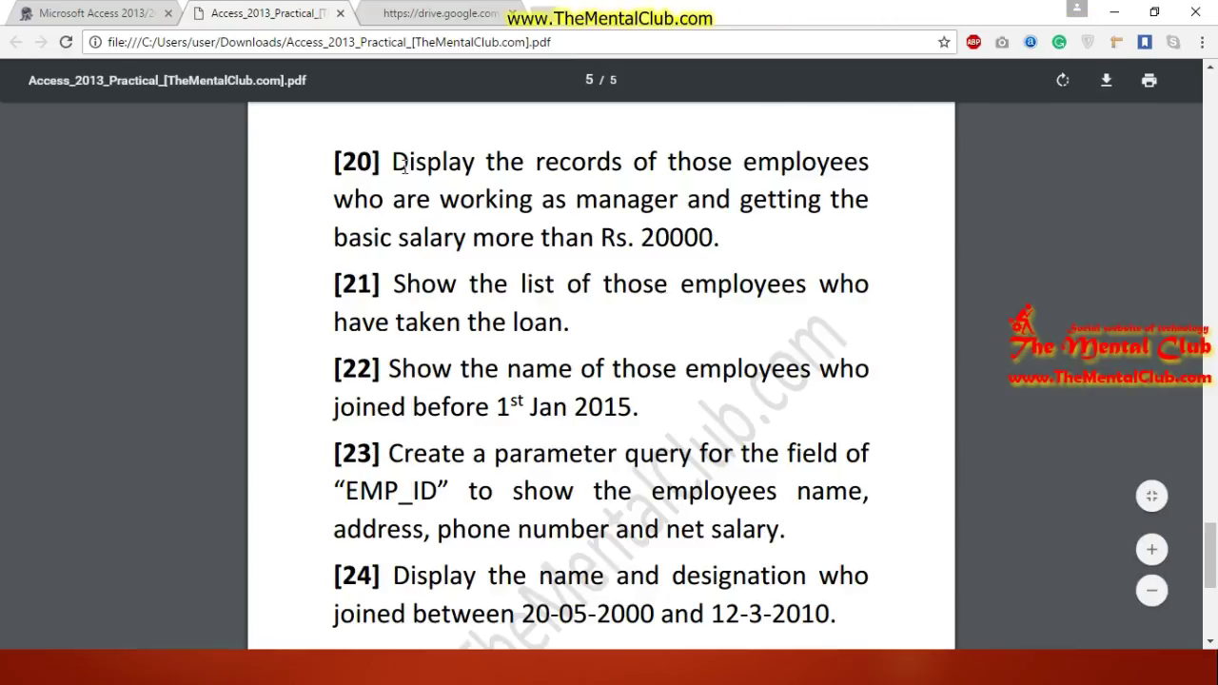
{"action": "scroll", "coordinate": [646, 328], "scroll_direction": "down", "scroll_amount": 3}
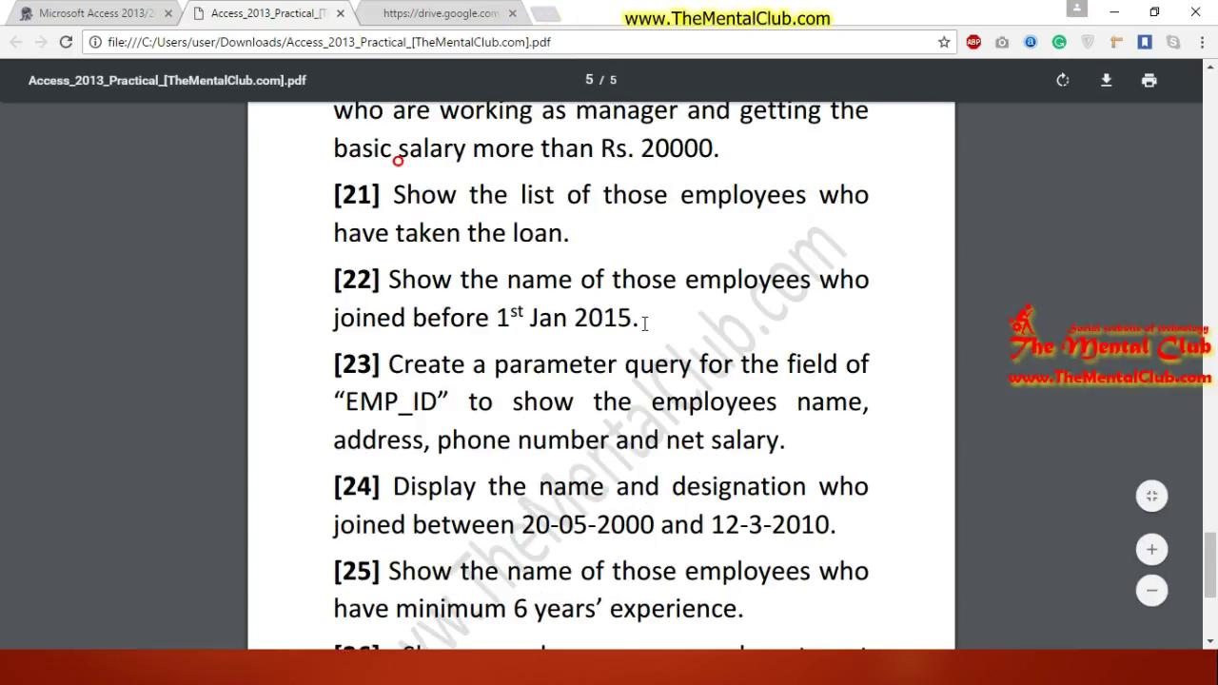
{"action": "scroll", "coordinate": [647, 328], "scroll_direction": "down", "scroll_amount": 2}
{"action": "scroll", "coordinate": [666, 381], "scroll_direction": "up", "scroll_amount": 6}
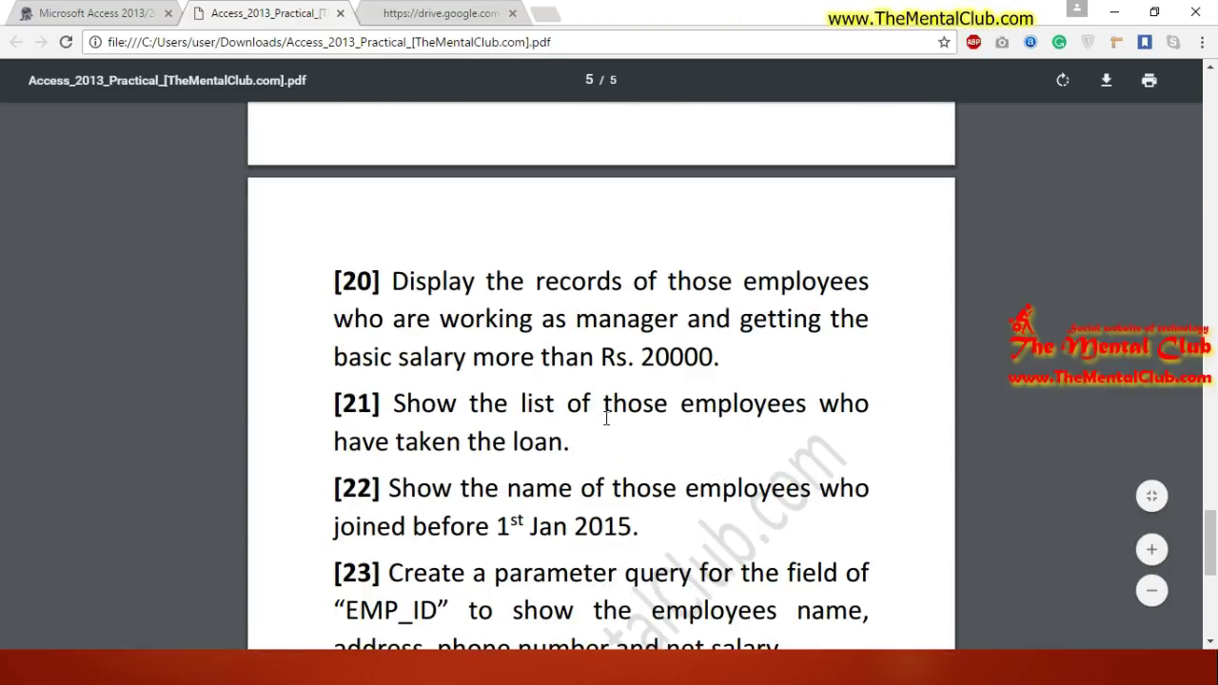
{"action": "left_click_drag", "start_coordinate": [392, 280], "coordinate": [729, 362]}
{"action": "left_click", "coordinate": [713, 360]}
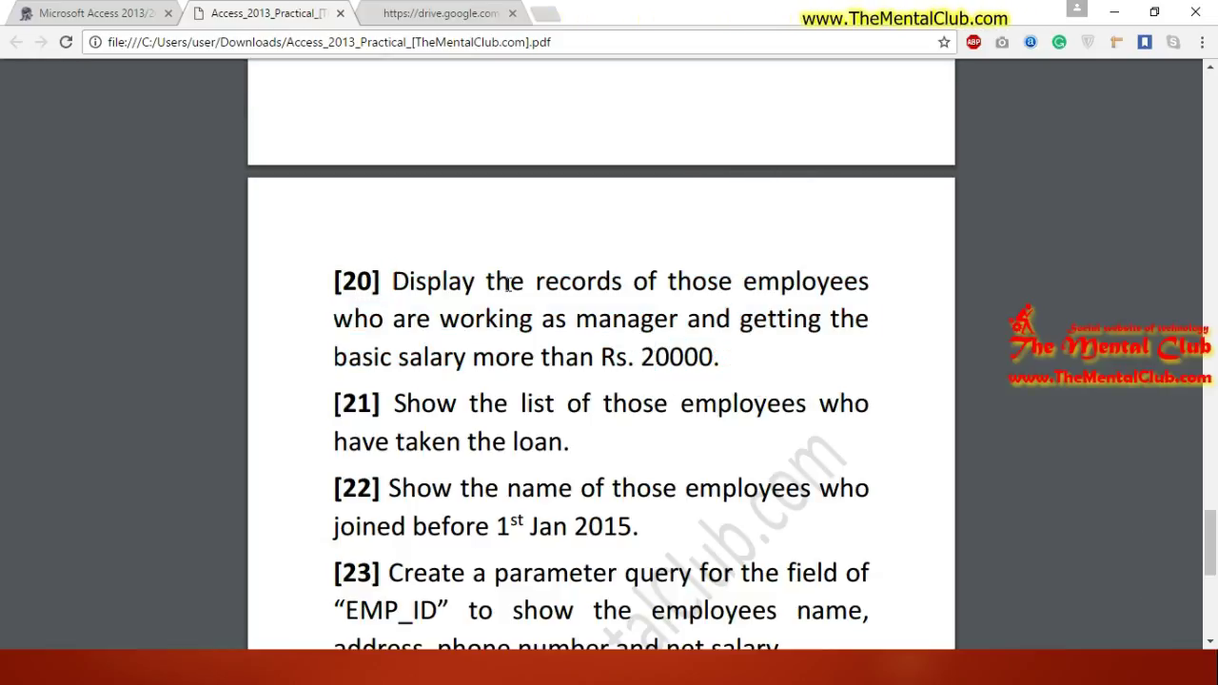
Step: Highlight task [20]'s manager and basic salary over Rs. 20000 phrases, then reopen the DEPARTMENT table
{"action": "left_click_drag", "start_coordinate": [380, 320], "coordinate": [680, 320]}
{"action": "left_click", "coordinate": [386, 319]}
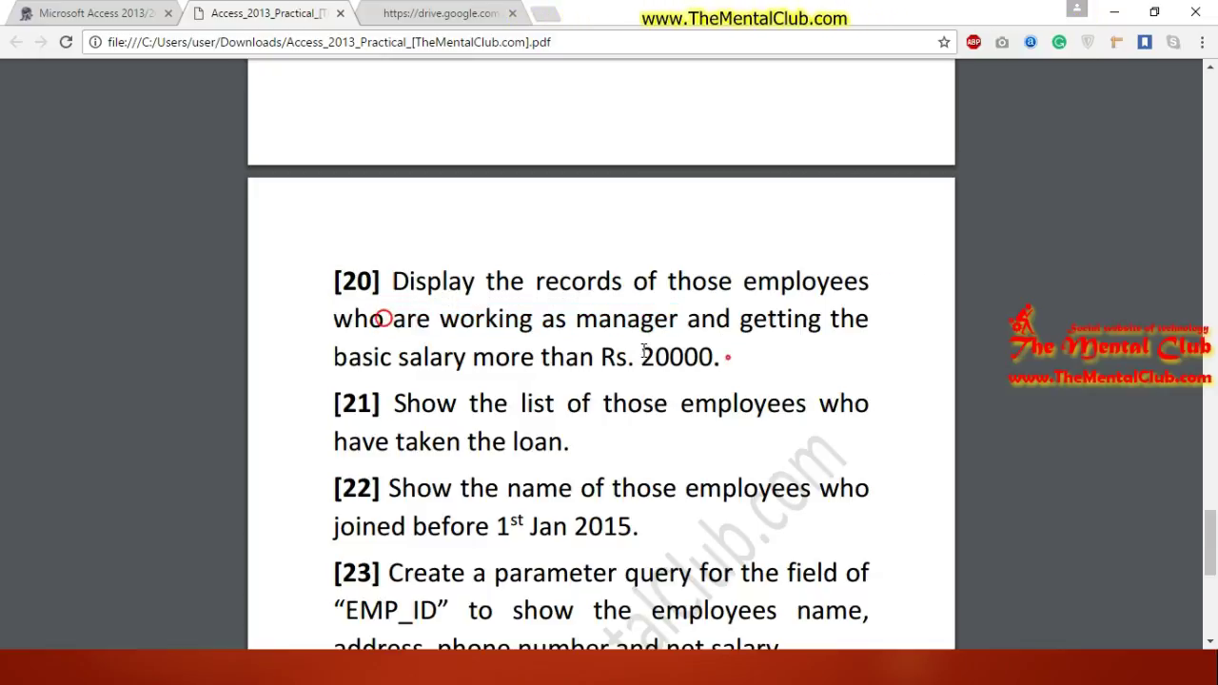
{"action": "left_click_drag", "start_coordinate": [336, 356], "coordinate": [716, 357]}
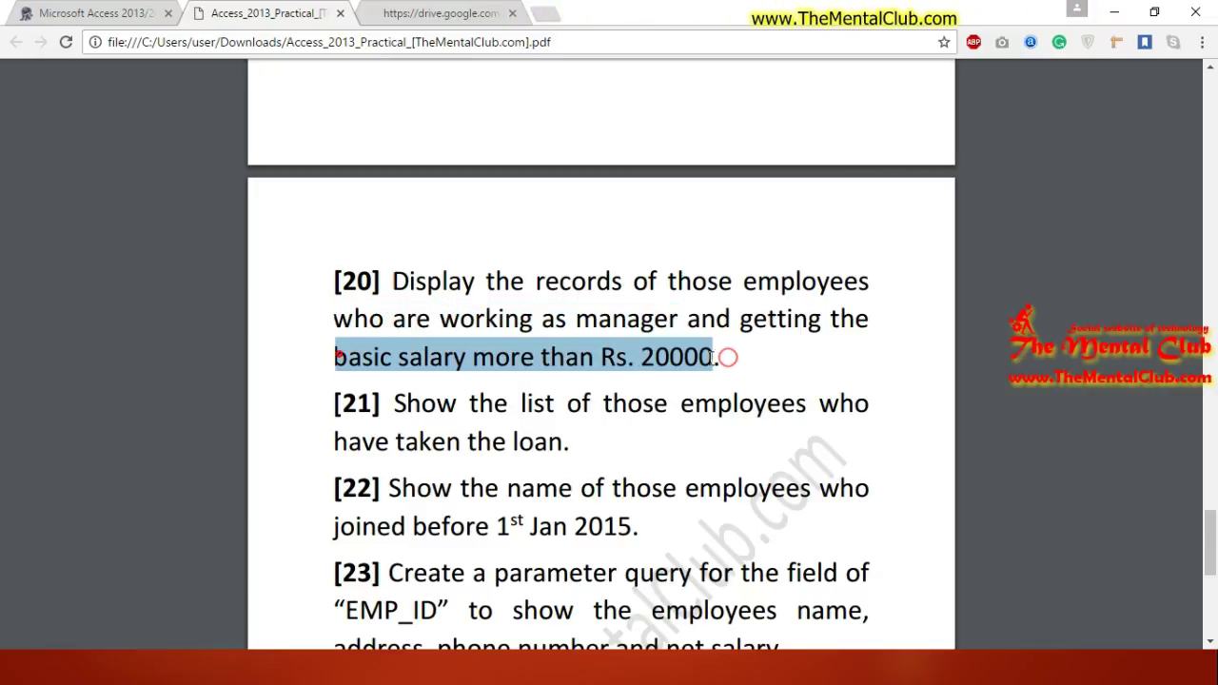
{"action": "left_click", "coordinate": [759, 369]}
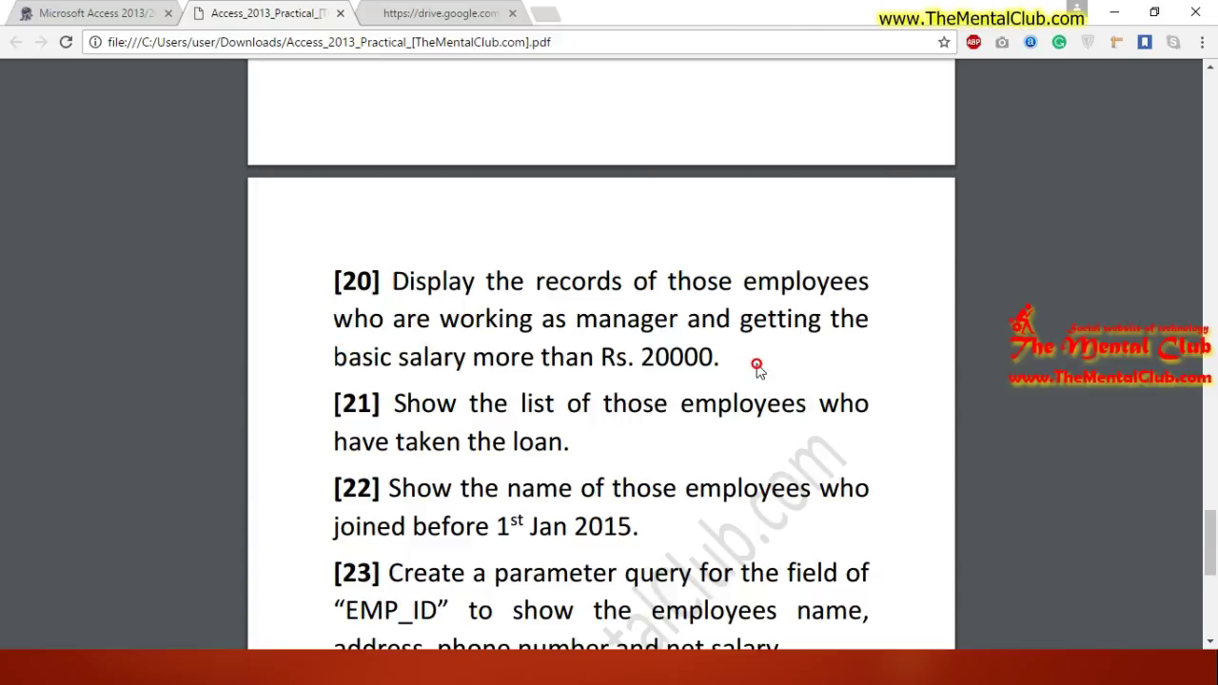
{"action": "left_click_drag", "start_coordinate": [546, 281], "coordinate": [838, 286]}
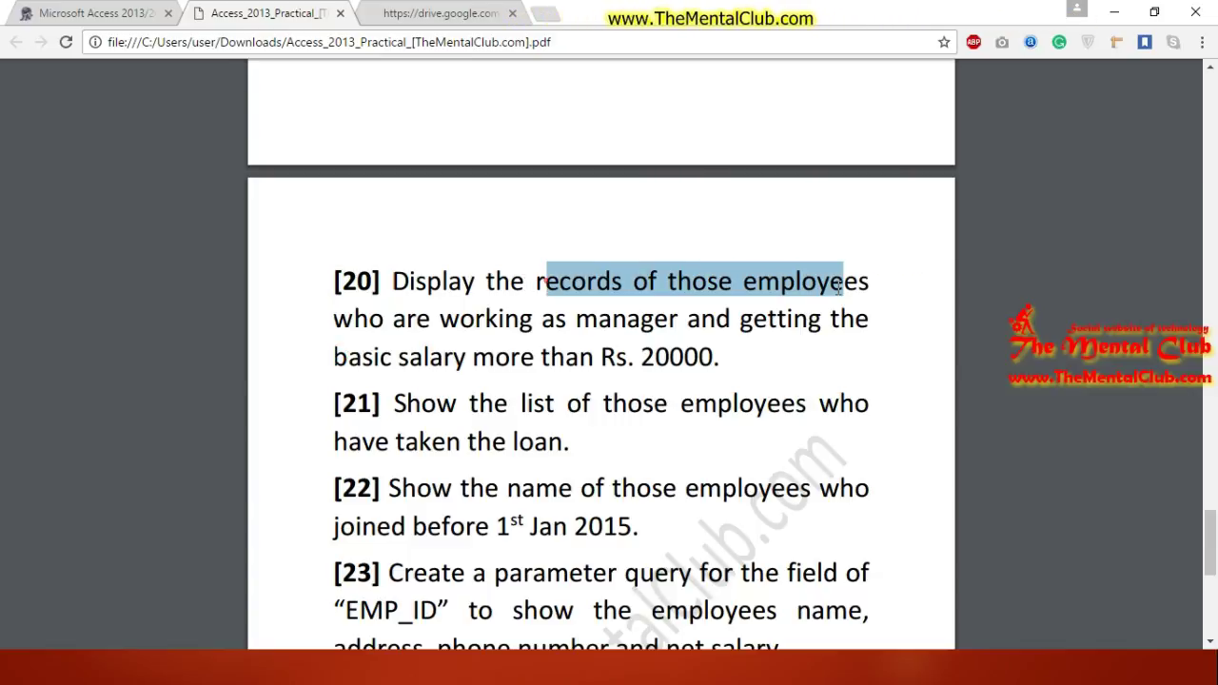
{"action": "left_click_drag", "start_coordinate": [753, 298], "coordinate": [682, 327]}
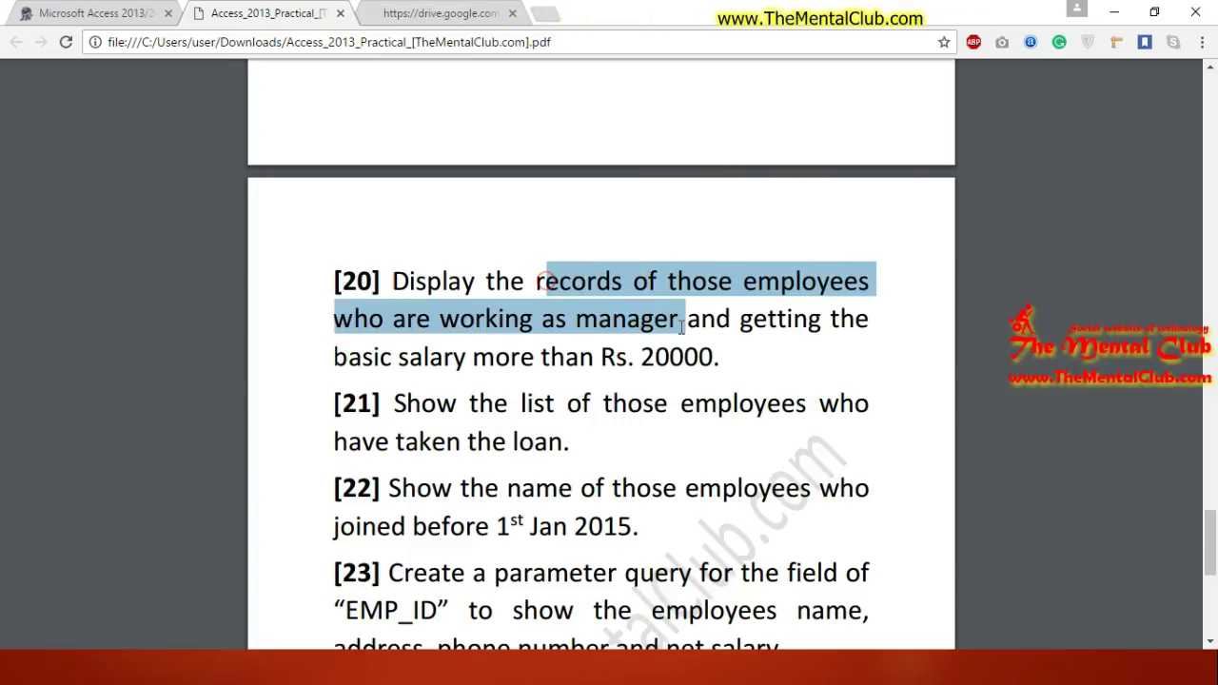
{"action": "key", "text": "alt+Tab"}
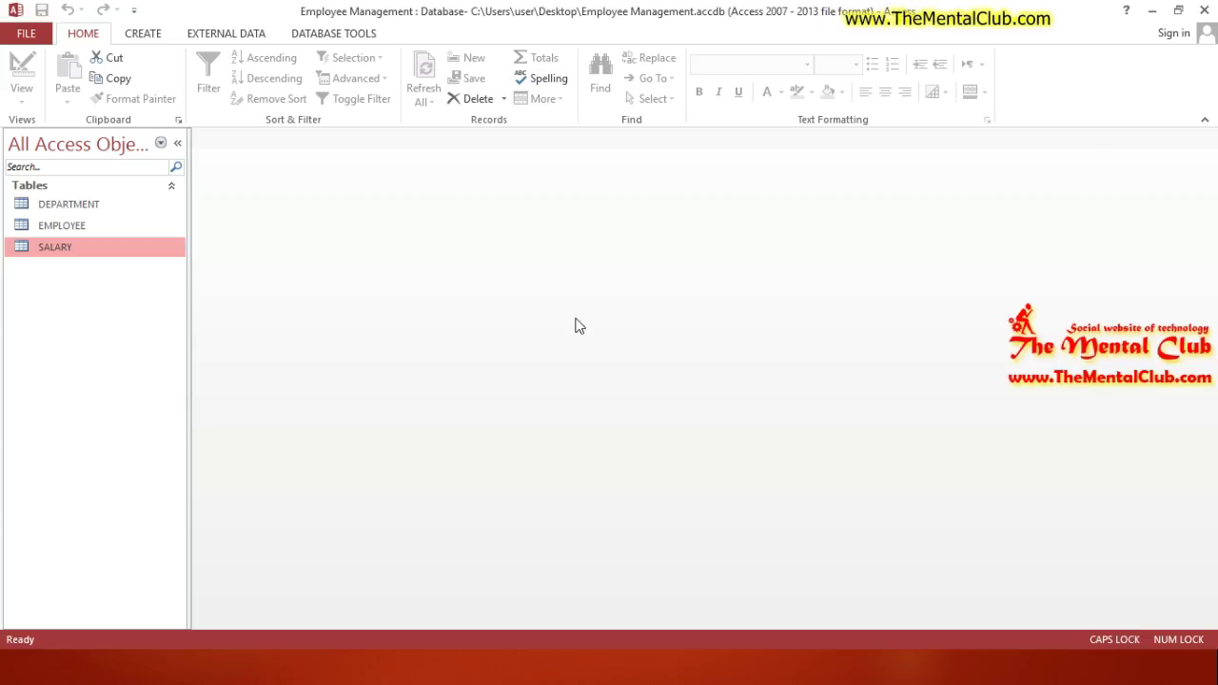
{"action": "double_click", "coordinate": [68, 207]}
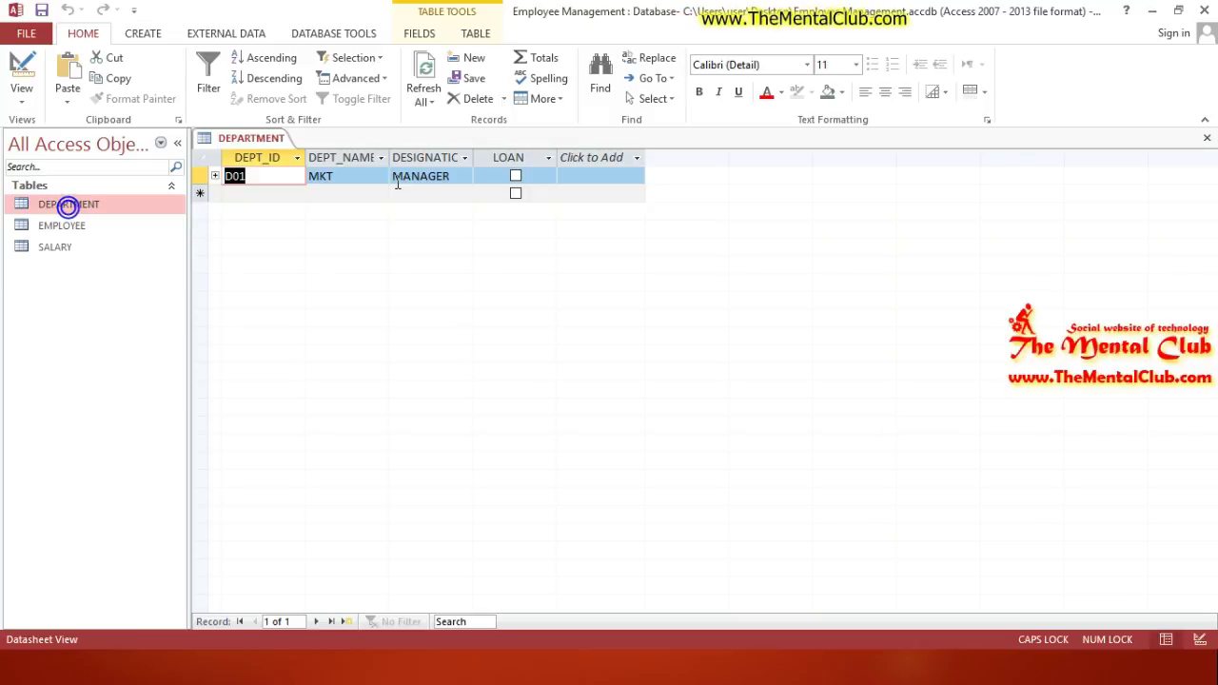
Step: Close the DEPARTMENT table and highlight task [20]'s basic salary over Rs. 20000 condition in the PDF
{"action": "left_click", "coordinate": [1205, 139]}
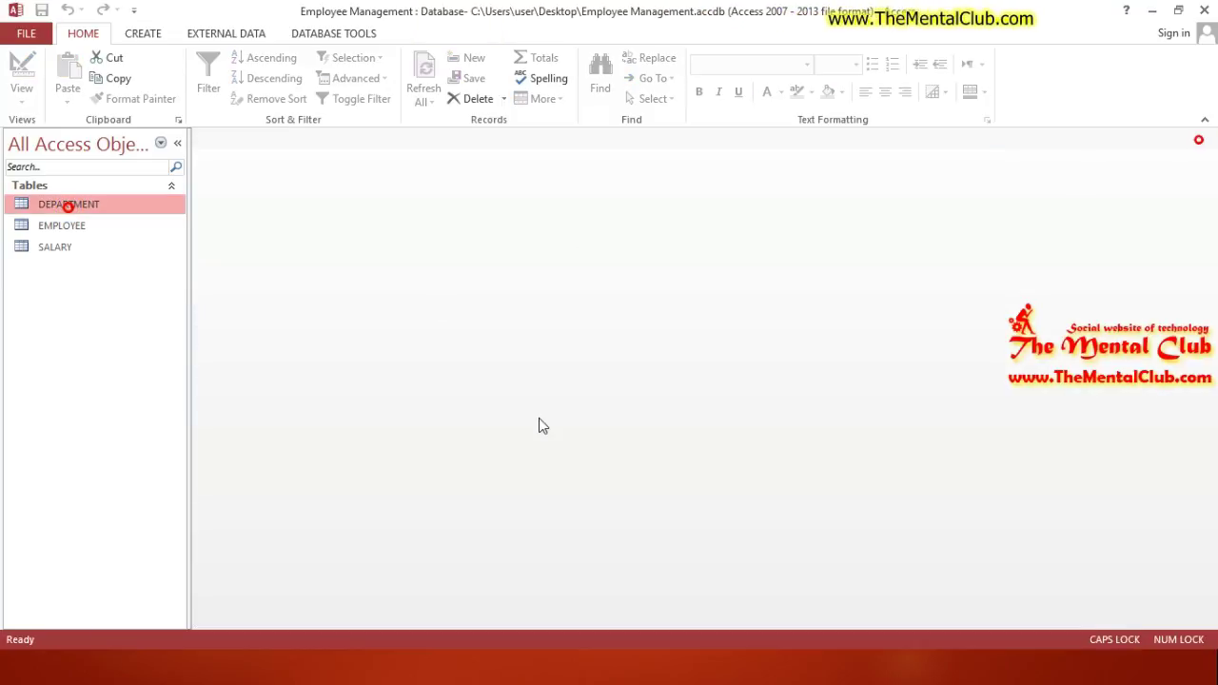
{"action": "key", "text": "alt+Tab"}
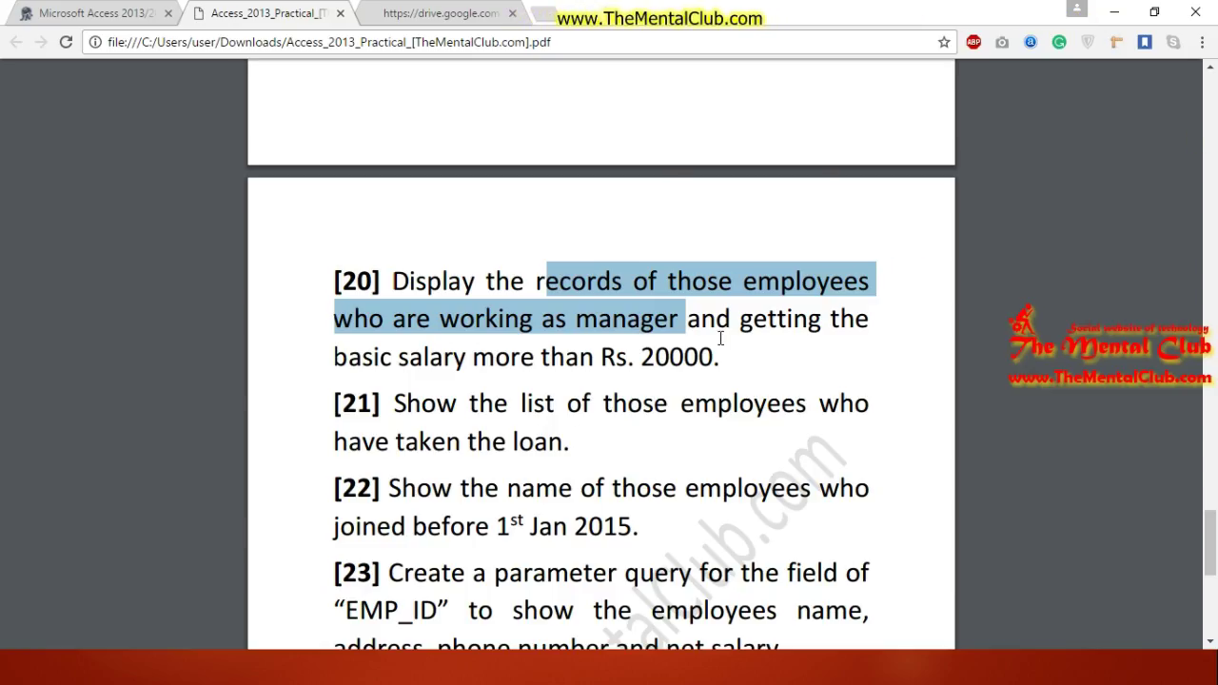
{"action": "left_click", "coordinate": [719, 337]}
{"action": "left_click_drag", "start_coordinate": [379, 357], "coordinate": [726, 359]}
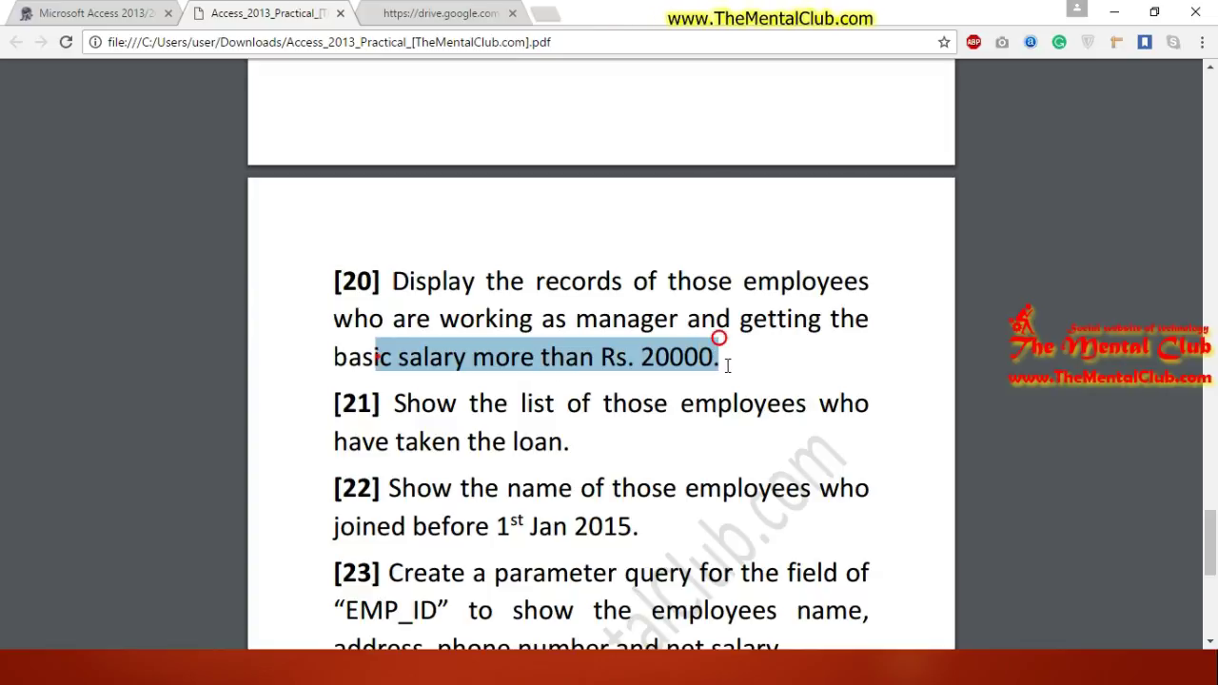
{"action": "left_click", "coordinate": [776, 381]}
{"action": "key", "text": "alt+Tab"}
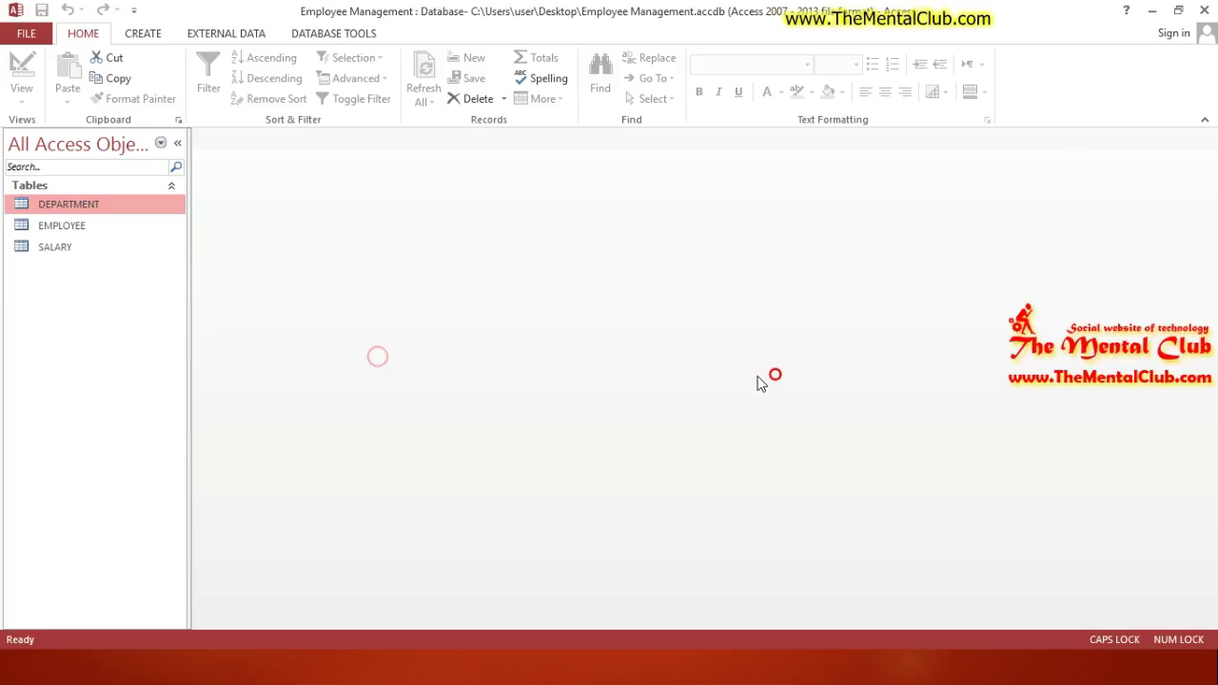
Step: Create a new Query Design with the DEPARTMENT, EMPLOYEE and SALARY tables added
{"action": "left_click", "coordinate": [143, 33]}
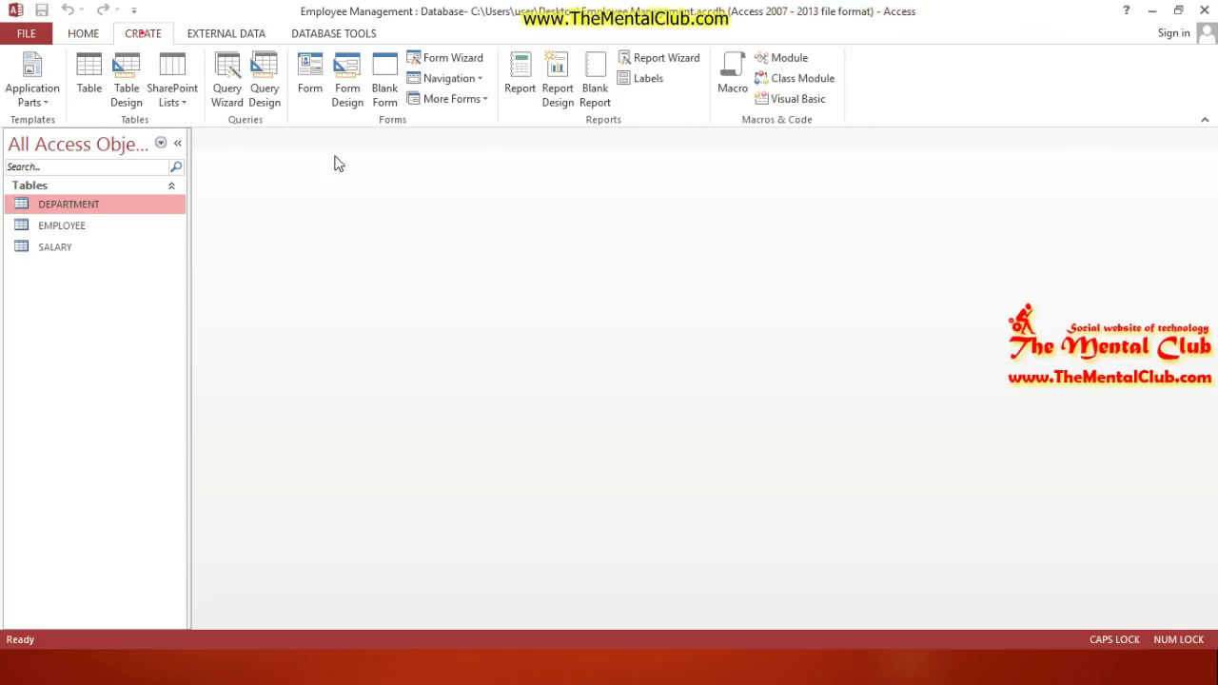
{"action": "left_click", "coordinate": [272, 101]}
{"action": "left_click", "coordinate": [548, 485], "text": "shift"}
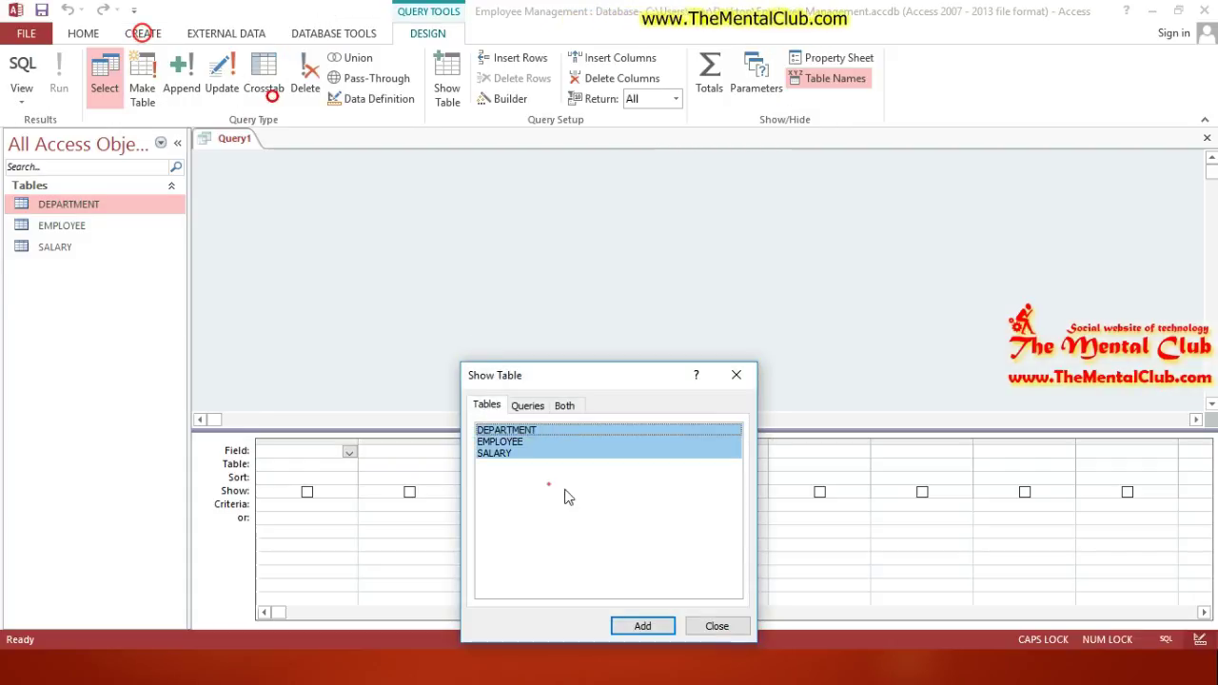
{"action": "left_click", "coordinate": [643, 625]}
{"action": "left_click", "coordinate": [716, 625]}
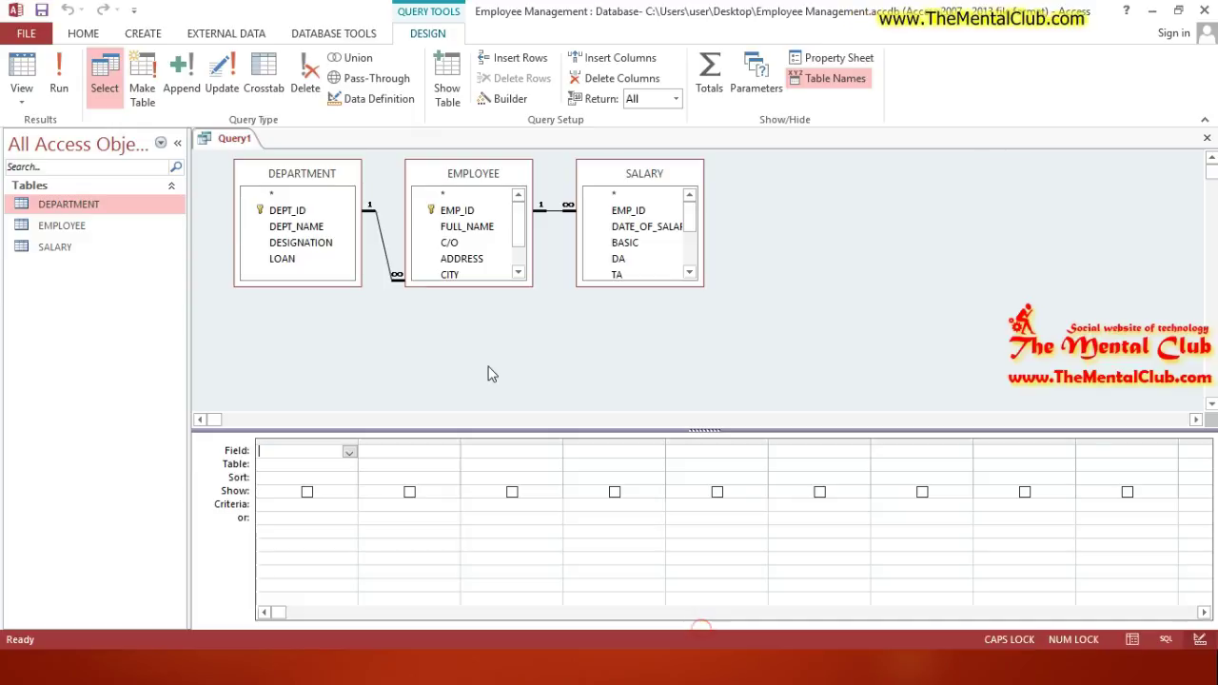
Step: Enlarge the EMPLOYEE and SALARY field lists and add FULL_NAME, EMP_ID and ADDRESS columns
{"action": "double_click", "coordinate": [463, 228]}
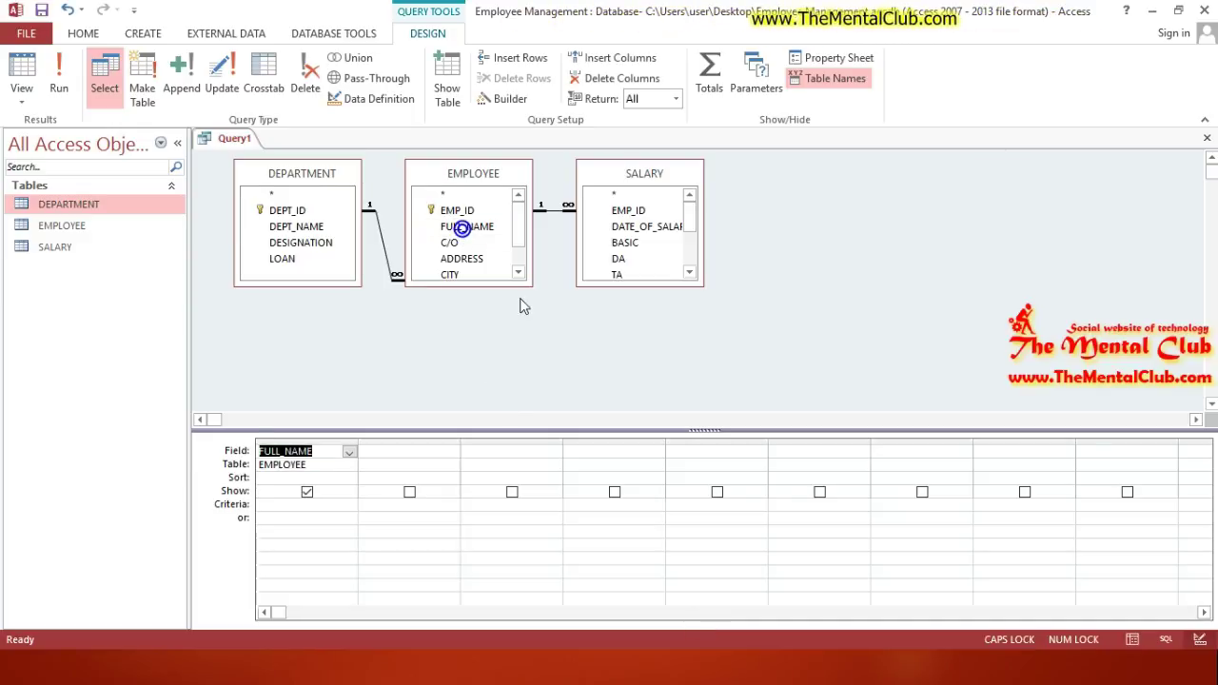
{"action": "left_click_drag", "start_coordinate": [523, 279], "coordinate": [535, 355]}
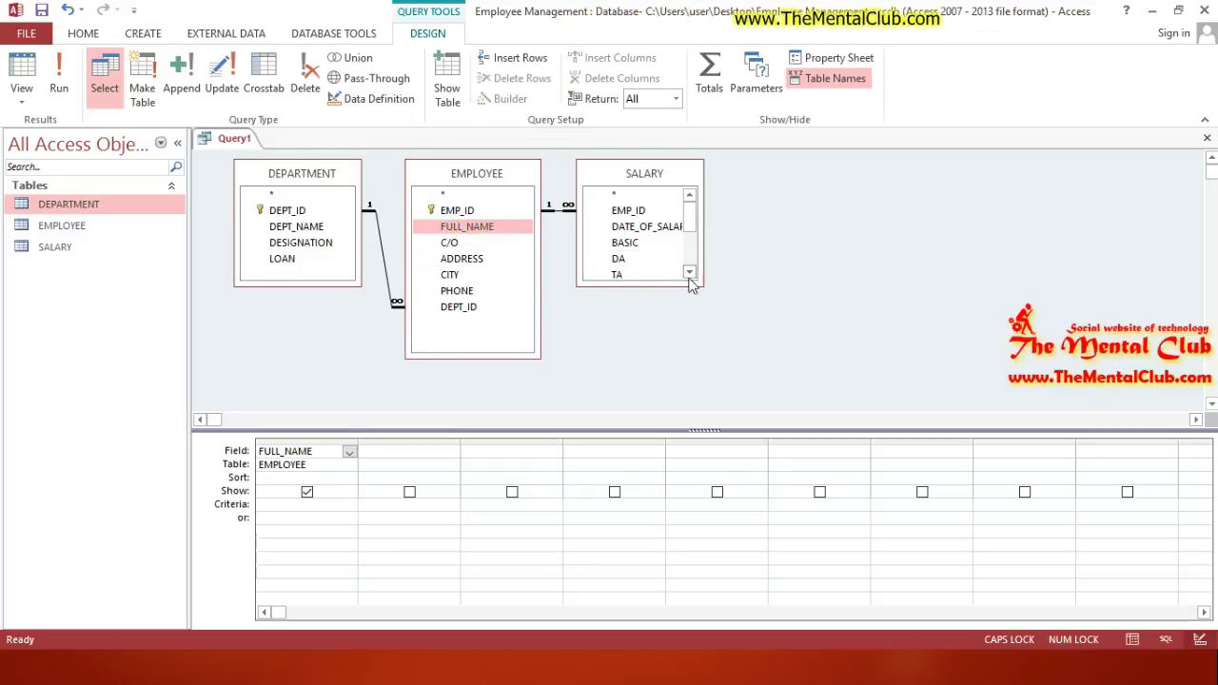
{"action": "left_click_drag", "start_coordinate": [695, 281], "coordinate": [710, 378]}
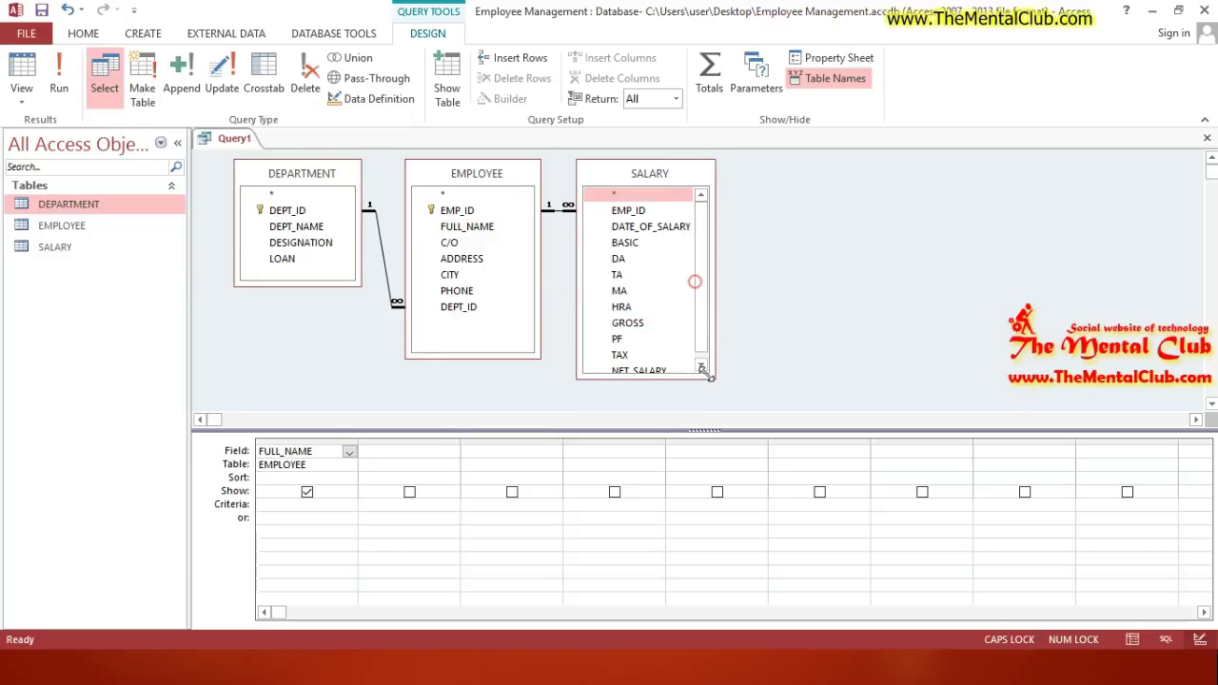
{"action": "double_click", "coordinate": [637, 211]}
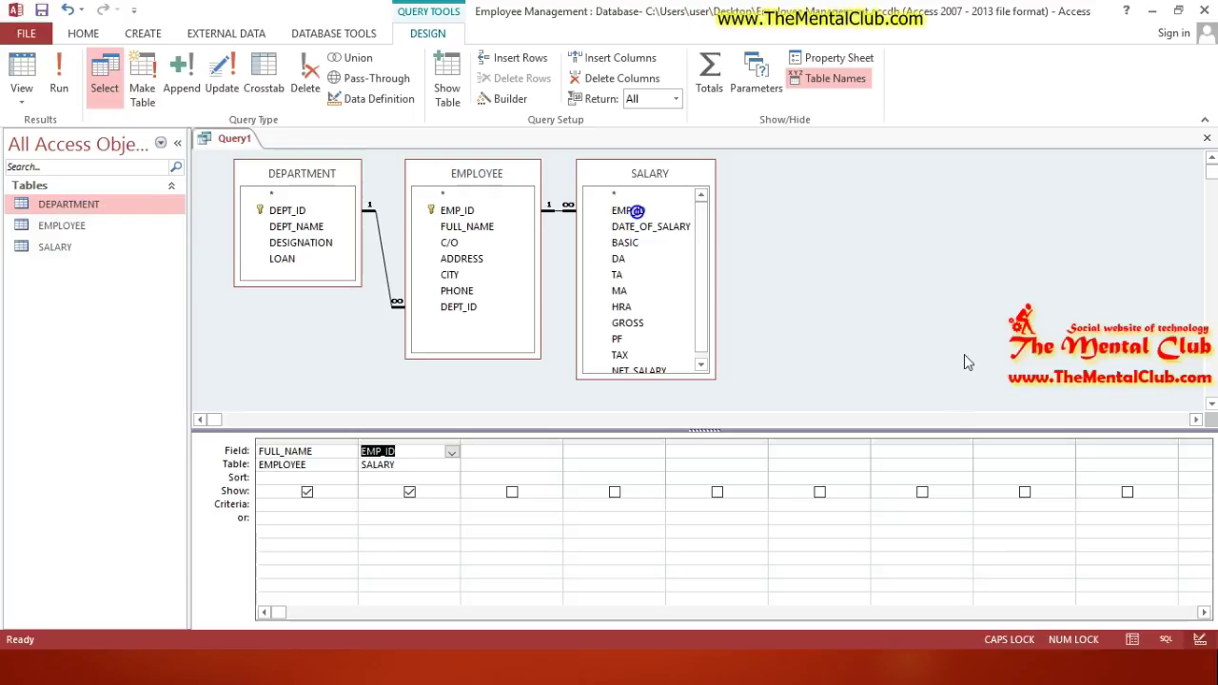
{"action": "left_click", "coordinate": [705, 302]}
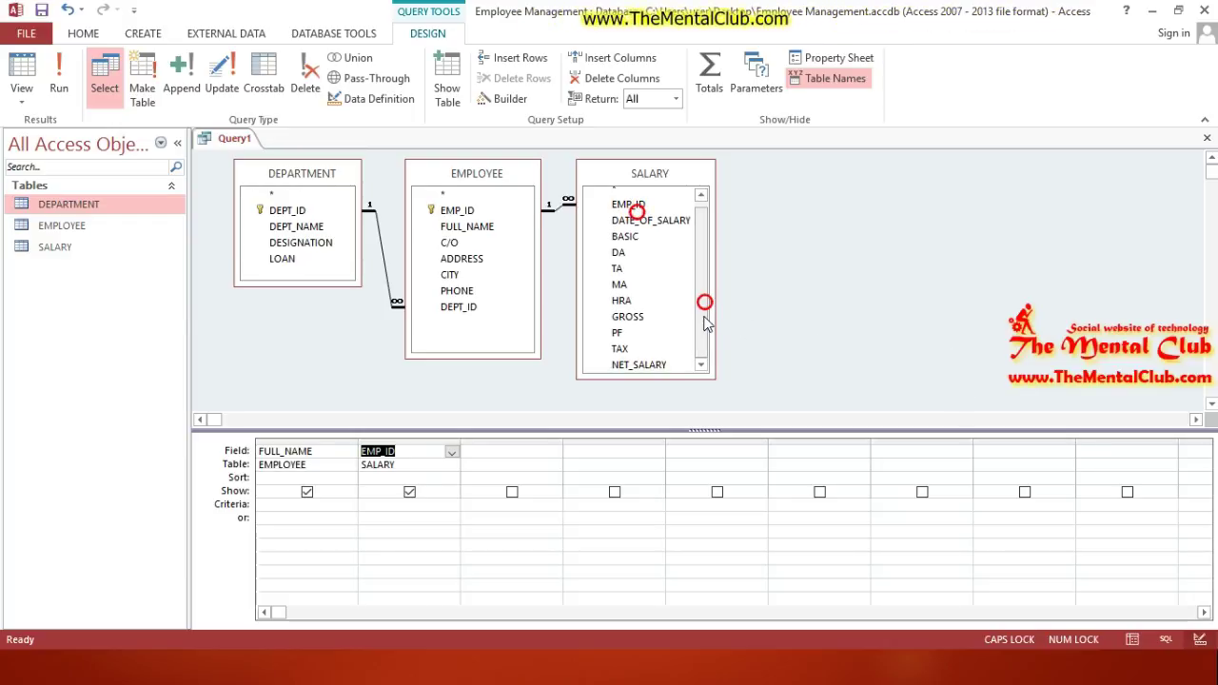
{"action": "double_click", "coordinate": [481, 261]}
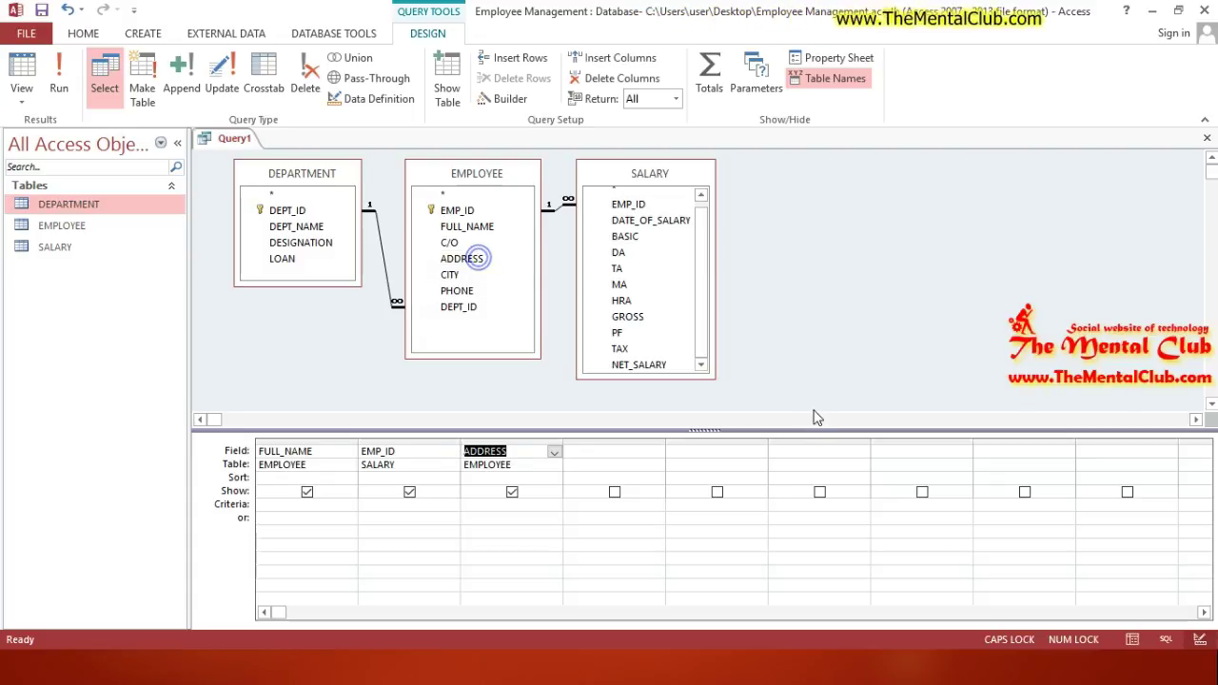
{"action": "left_click", "coordinate": [476, 258]}
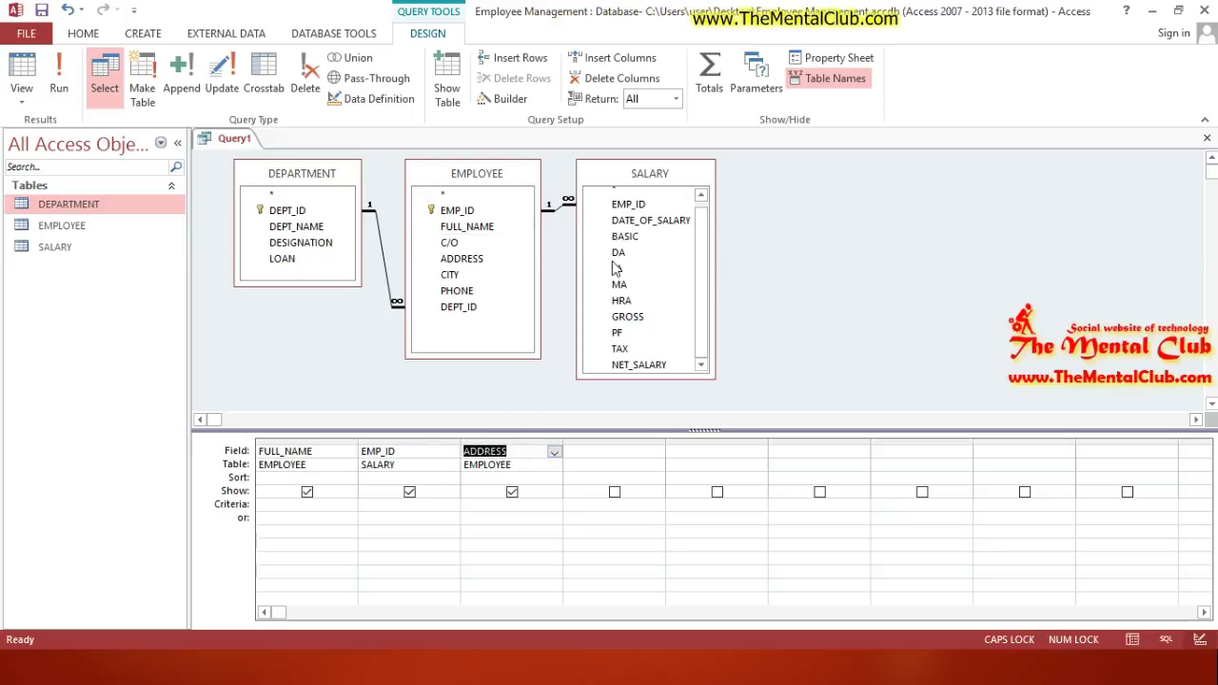
{"action": "left_click", "coordinate": [702, 261]}
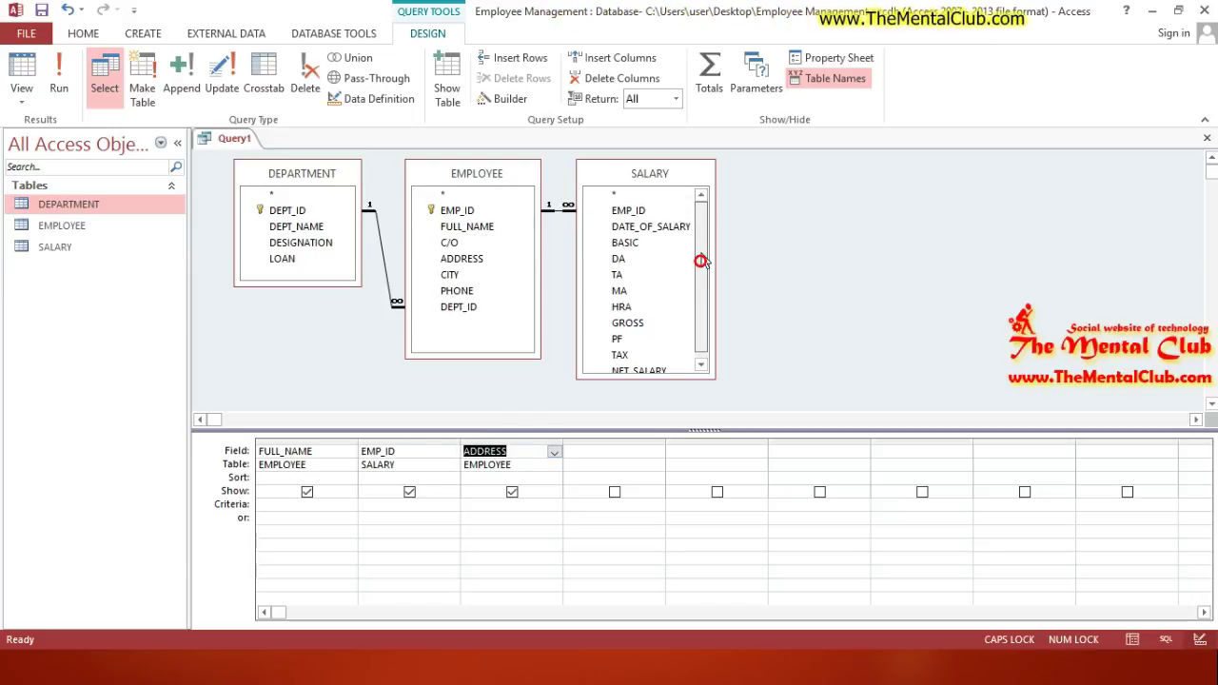
Step: Add DESIGNATION, PHONE, NET_SALARY and BASIC columns to the query grid
{"action": "left_click_drag", "start_coordinate": [667, 178], "coordinate": [692, 183]}
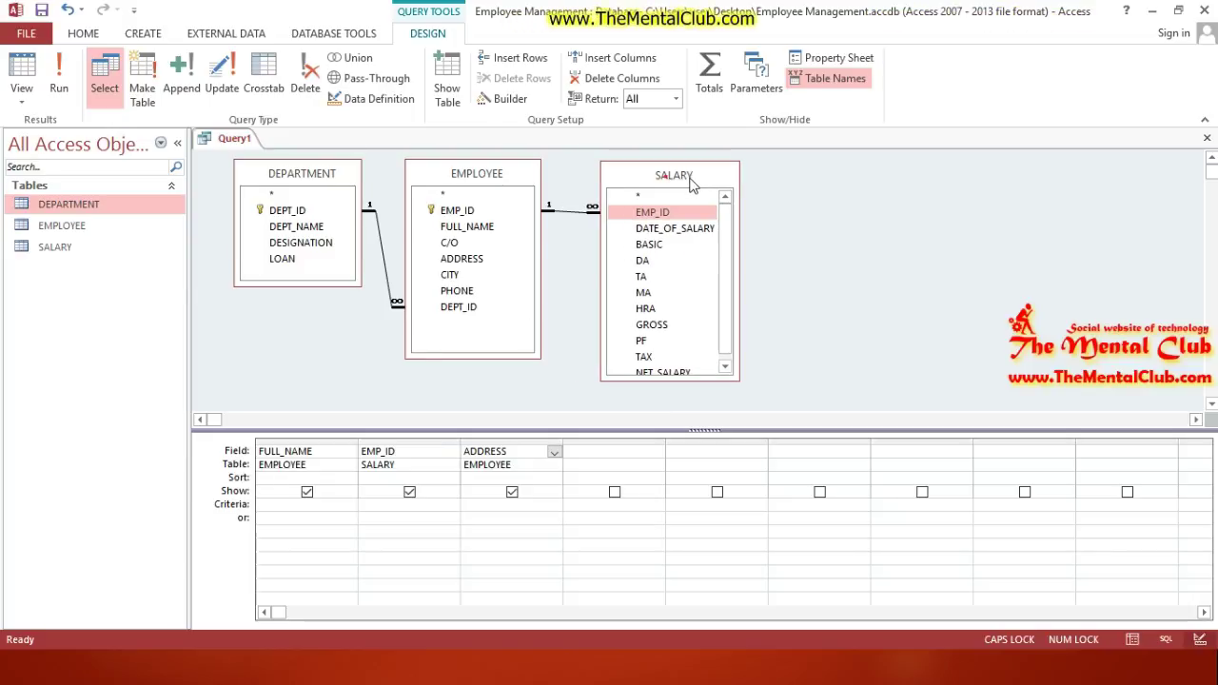
{"action": "left_click", "coordinate": [666, 176]}
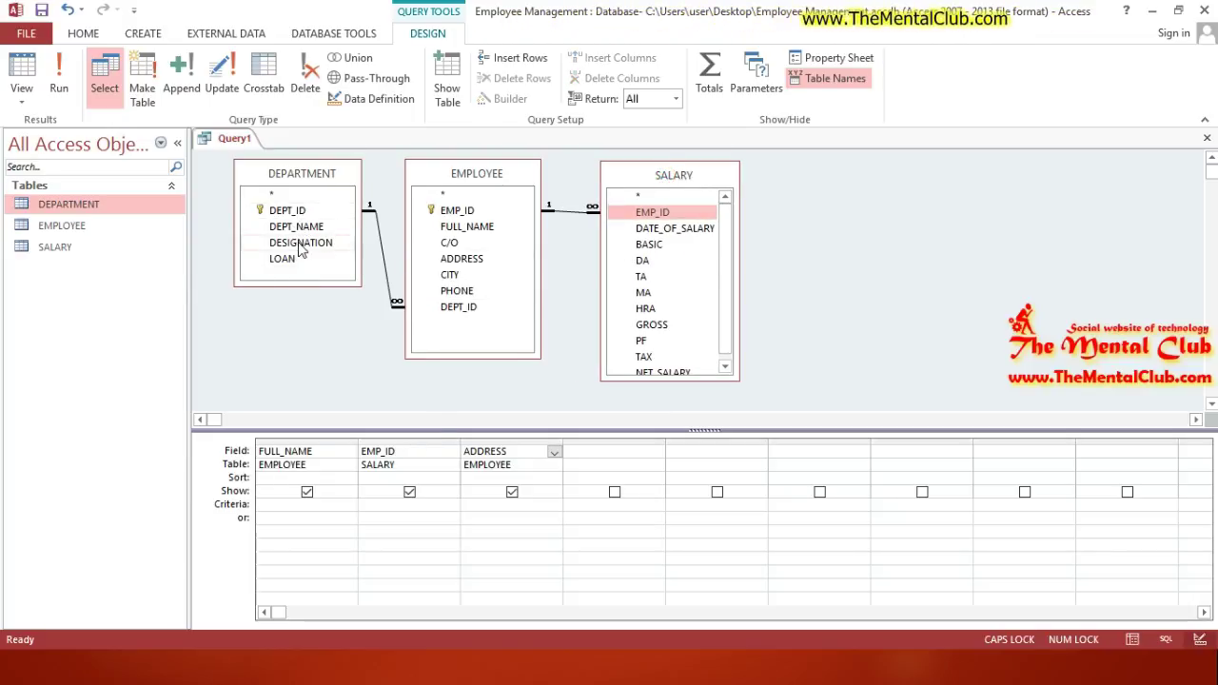
{"action": "double_click", "coordinate": [301, 243]}
{"action": "left_click", "coordinate": [299, 242]}
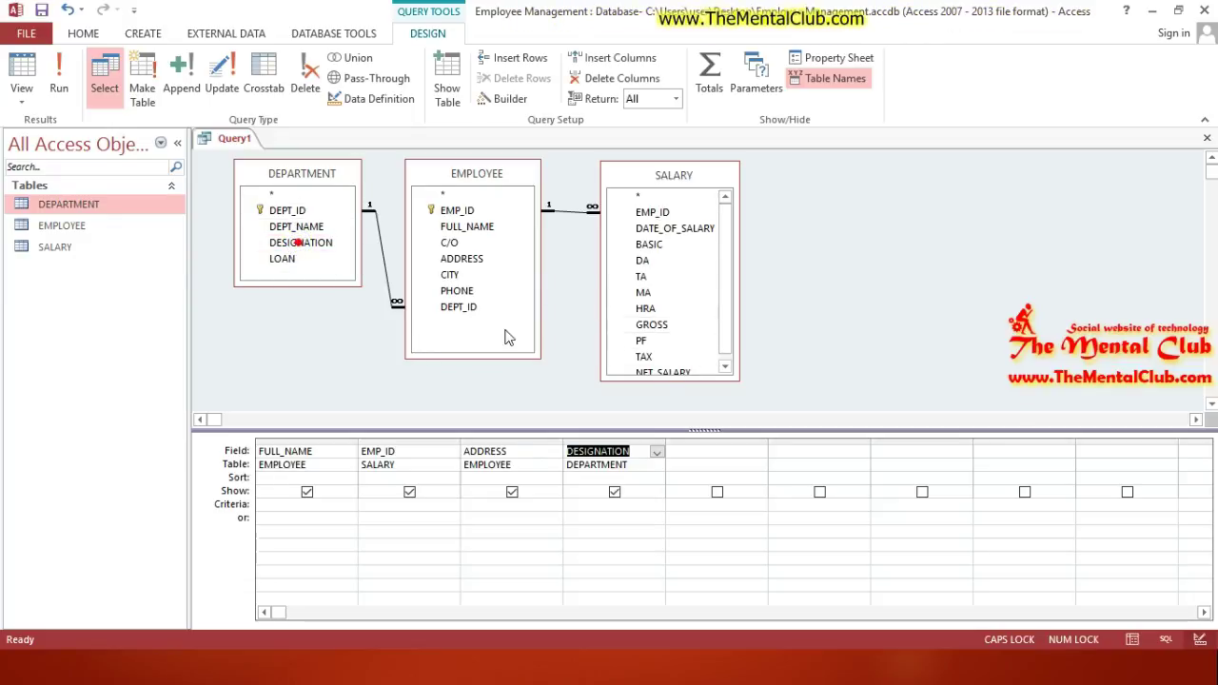
{"action": "double_click", "coordinate": [470, 290]}
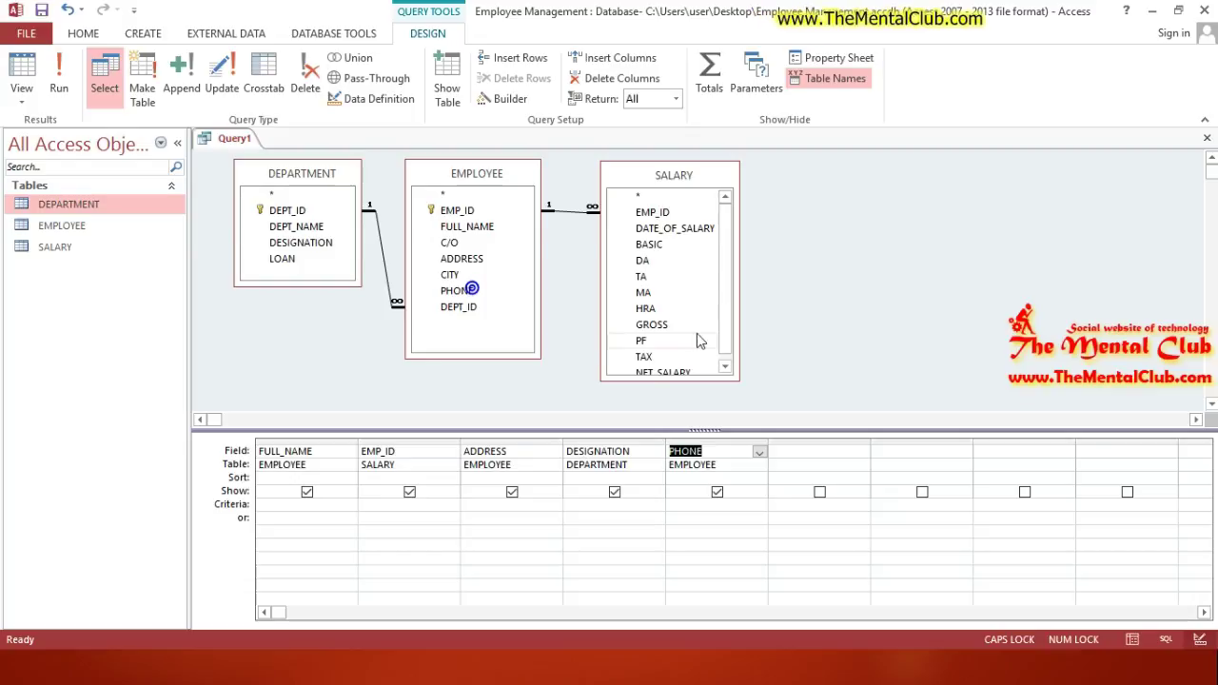
{"action": "double_click", "coordinate": [666, 366]}
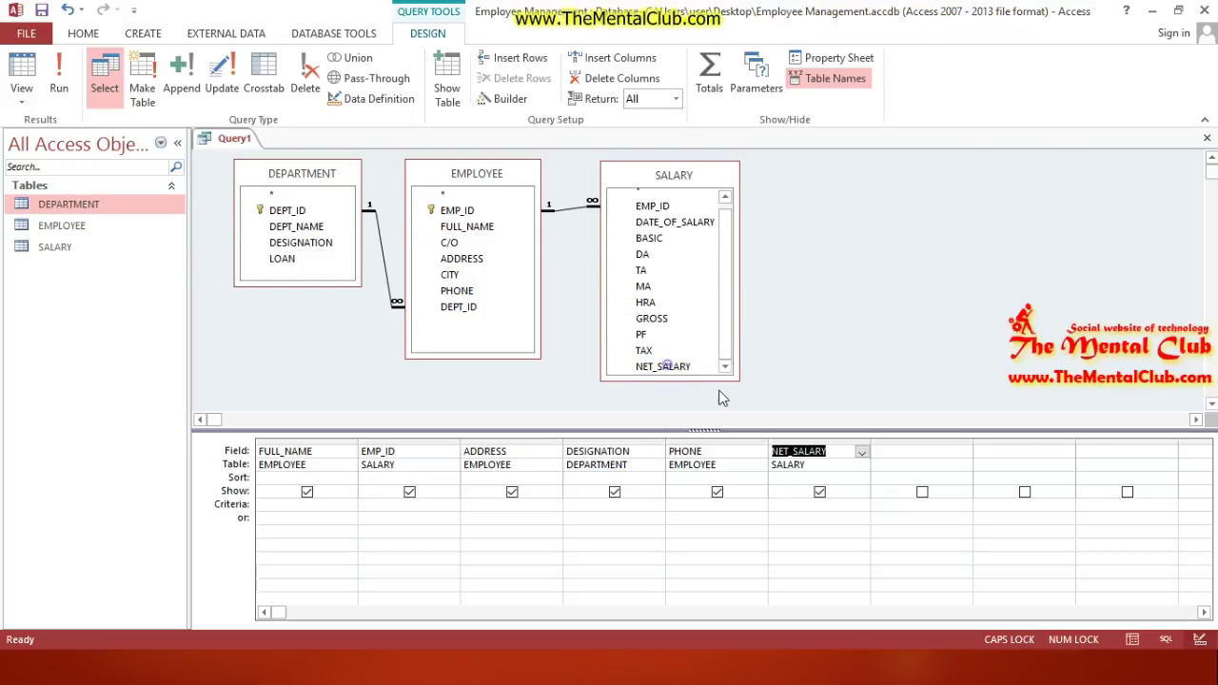
{"action": "left_click", "coordinate": [667, 365]}
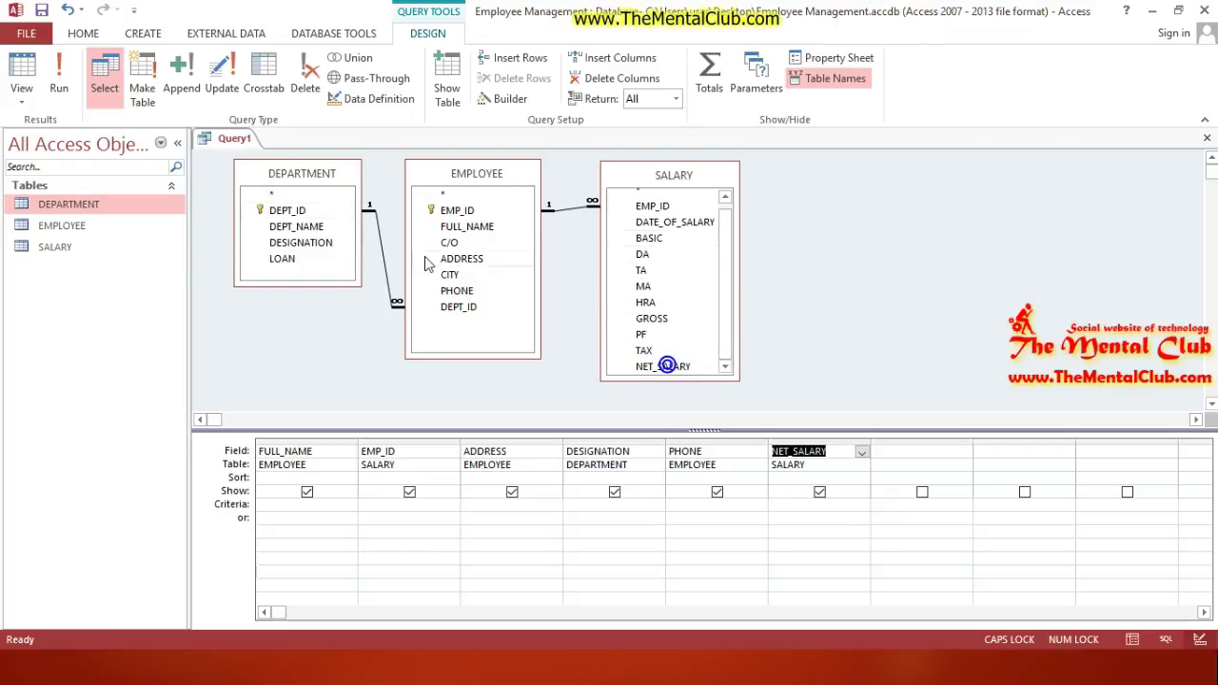
{"action": "double_click", "coordinate": [649, 239]}
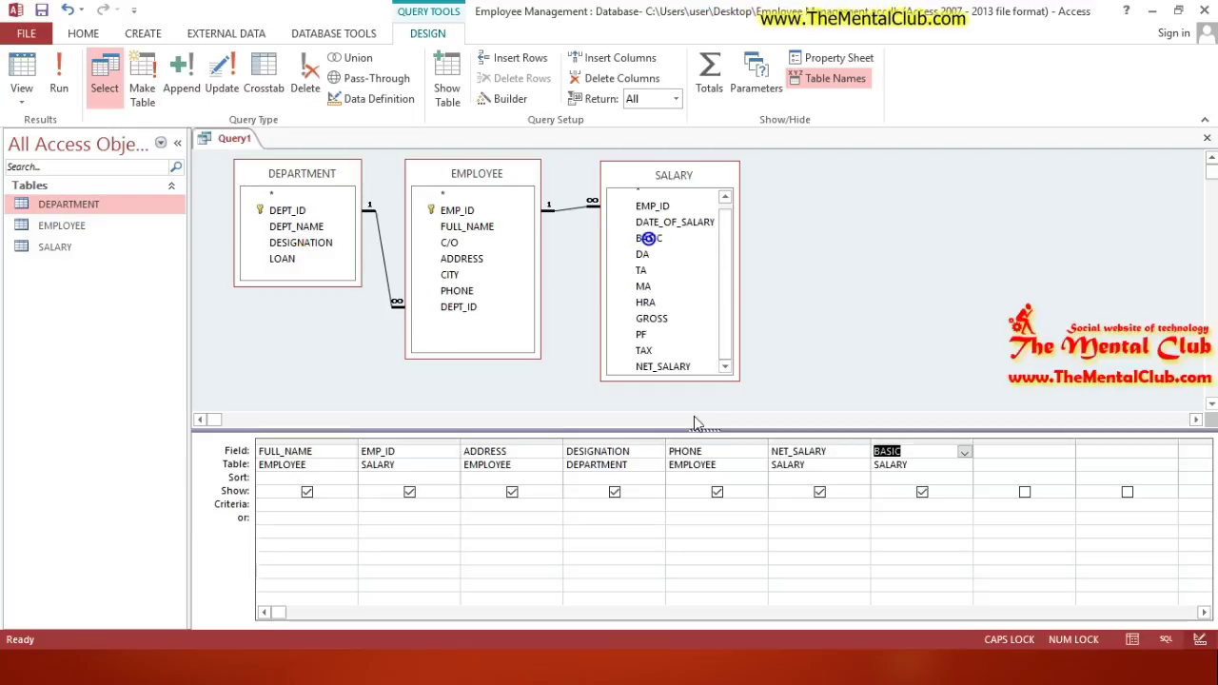
{"action": "key", "text": "alt+Tab"}
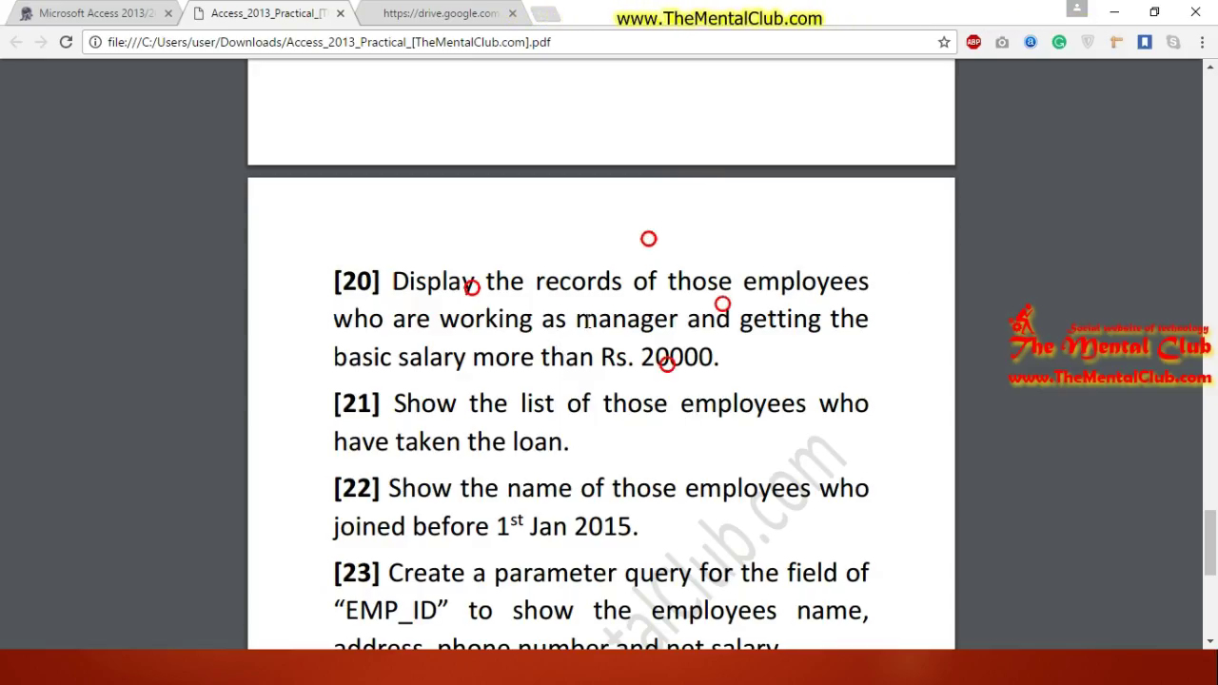
Step: Highlight question [20]'s working-as-manager and basic salary conditions, then return to the query design
{"action": "left_click_drag", "start_coordinate": [441, 320], "coordinate": [678, 328]}
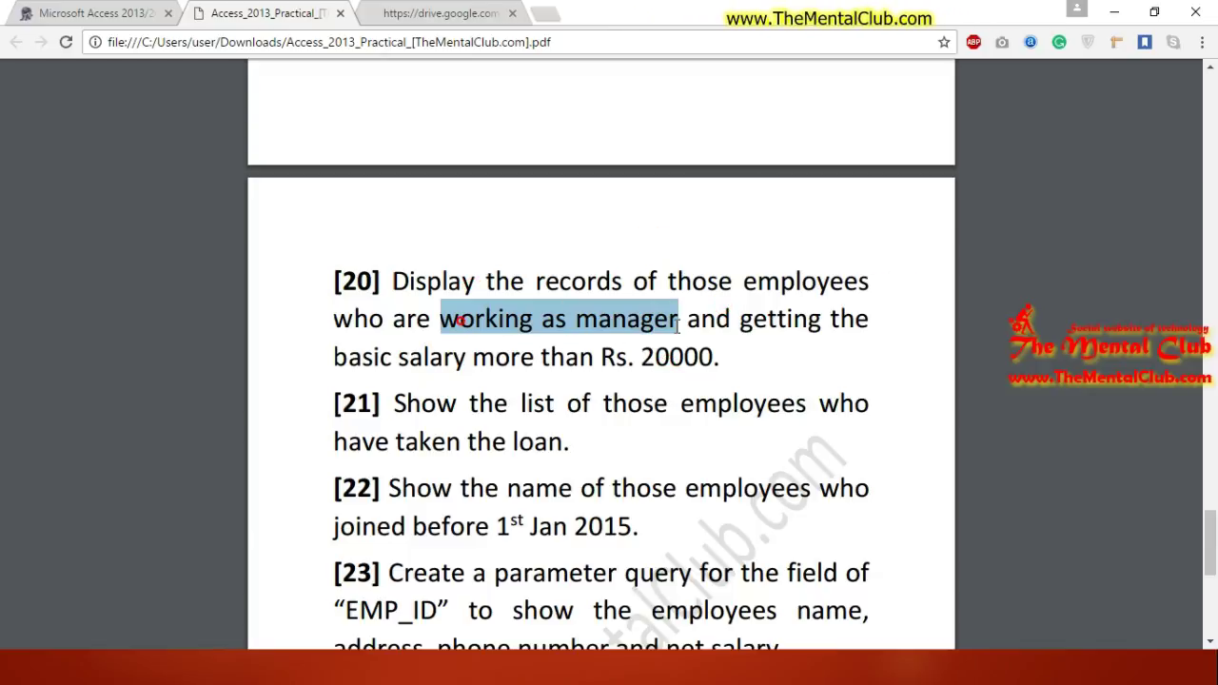
{"action": "left_click", "coordinate": [409, 359]}
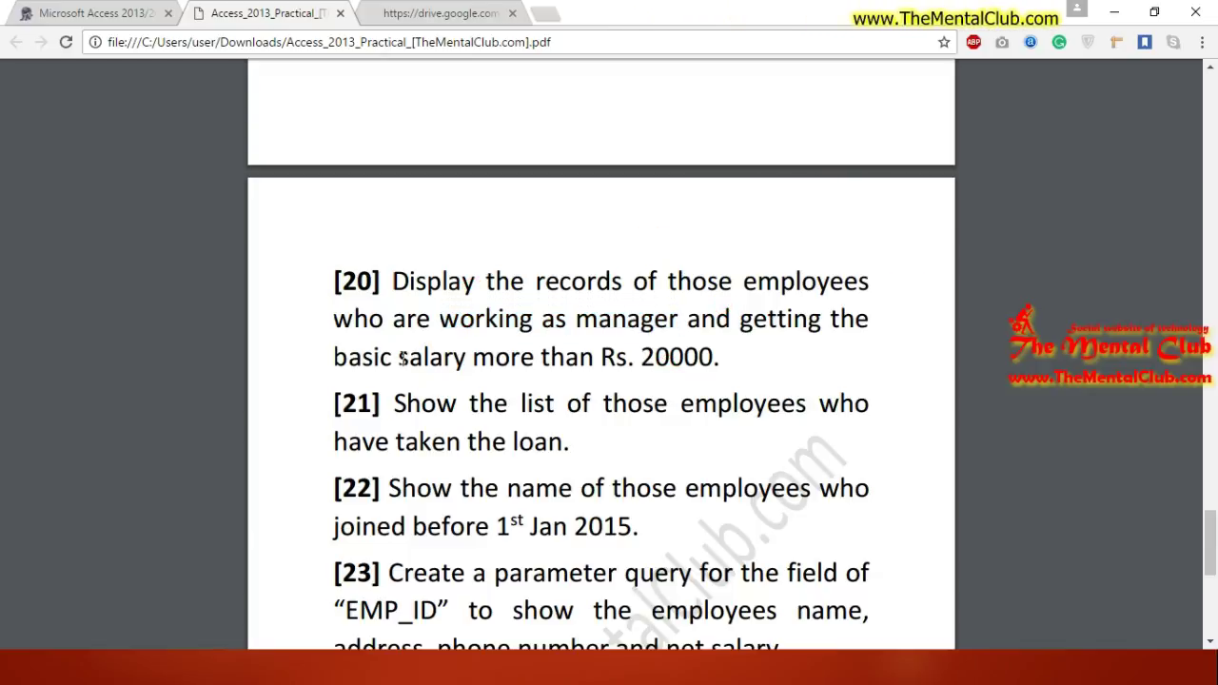
{"action": "left_click_drag", "start_coordinate": [348, 360], "coordinate": [595, 362]}
{"action": "left_click", "coordinate": [691, 359]}
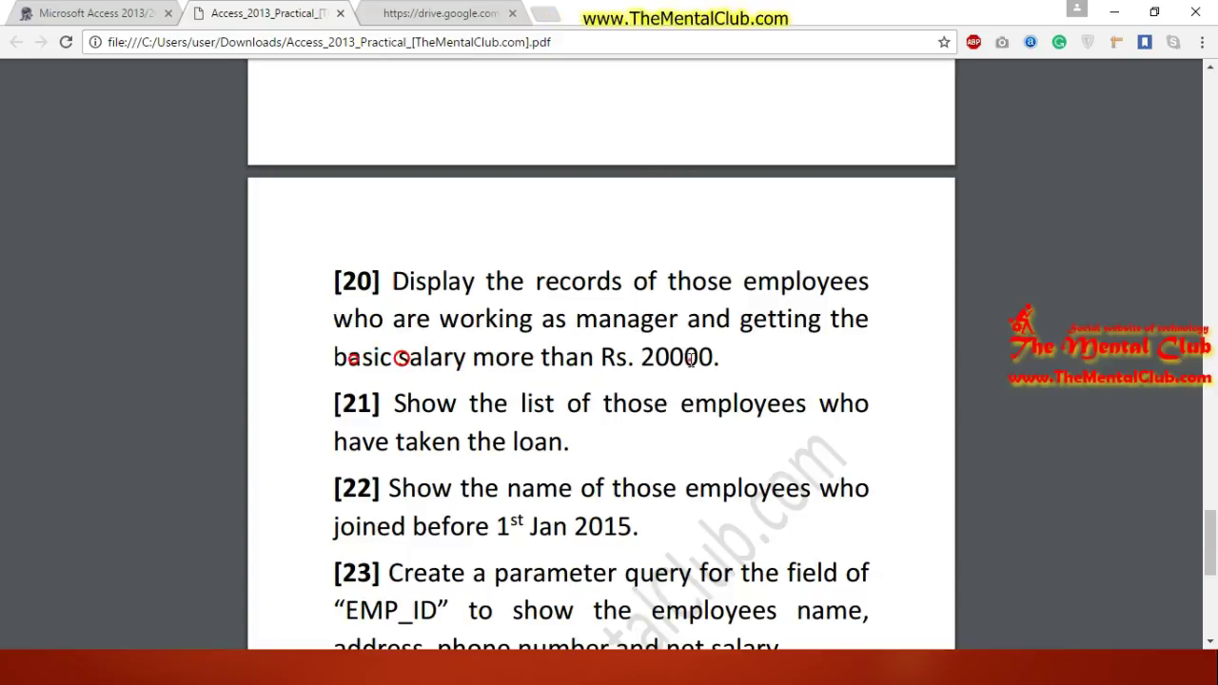
{"action": "key", "text": "alt+Tab"}
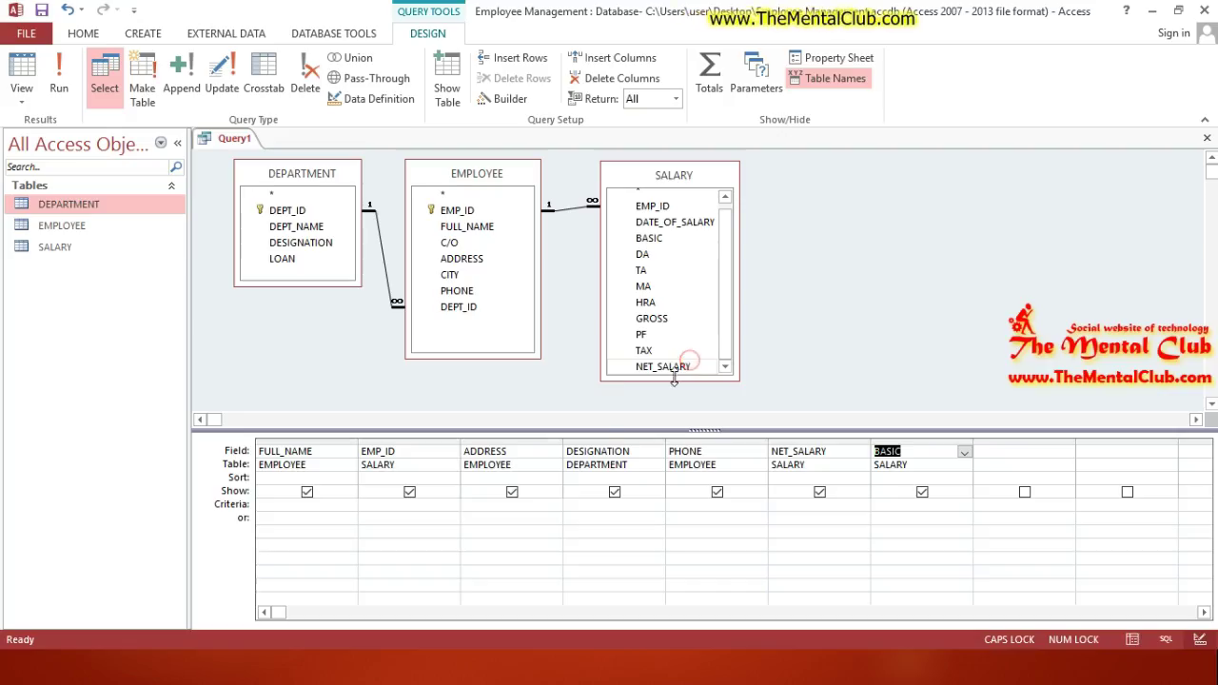
Step: Enter criteria LIKE "MANAGER" under DESIGNATION and >=20000 under BASIC
{"action": "left_click", "coordinate": [578, 504]}
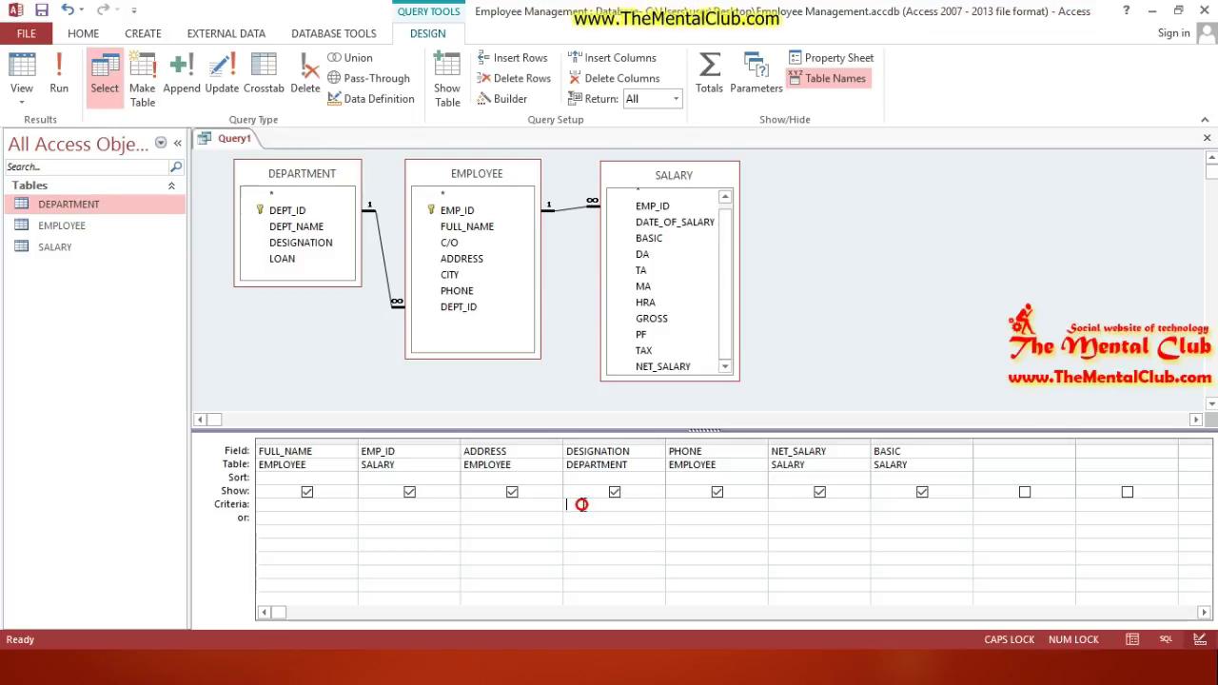
{"action": "type", "text": "LIKE \""}
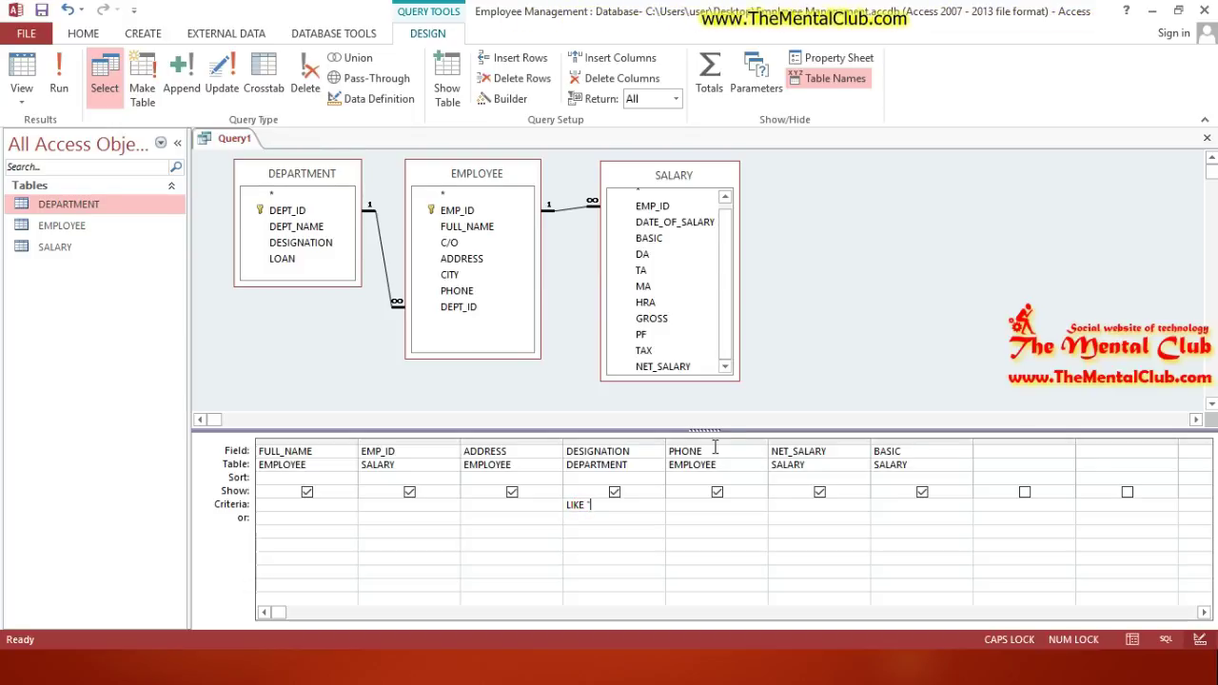
{"action": "type", "text": "MANAGER"}
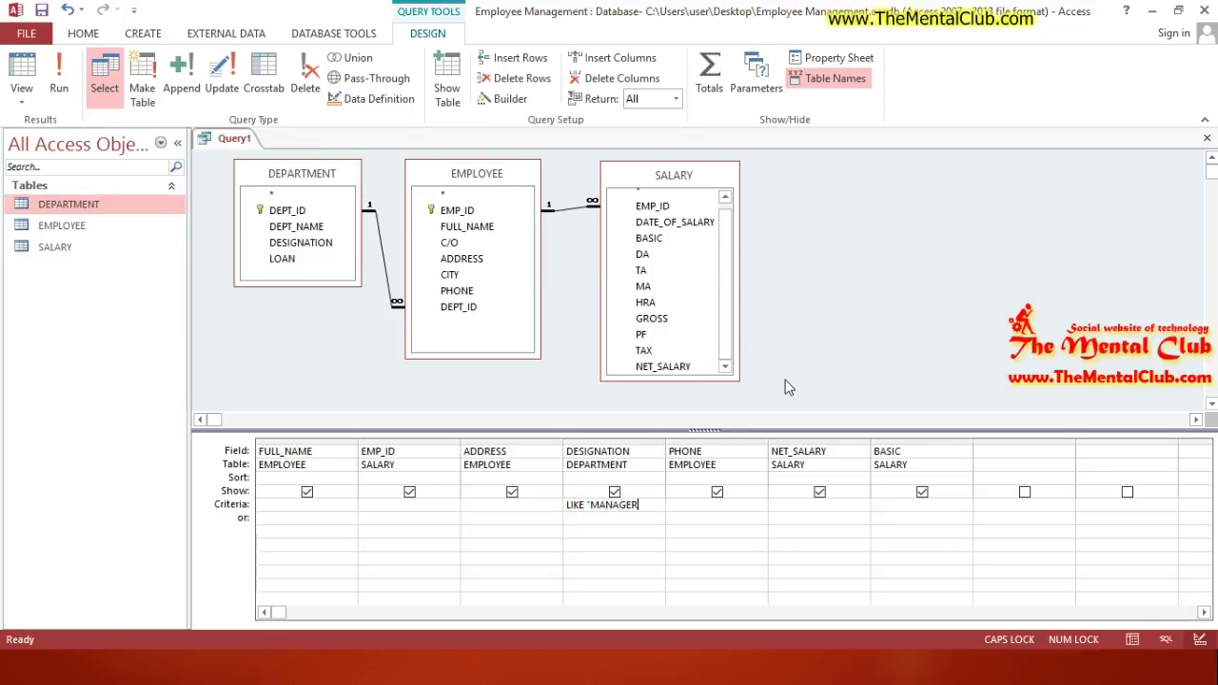
{"action": "type", "text": "\""}
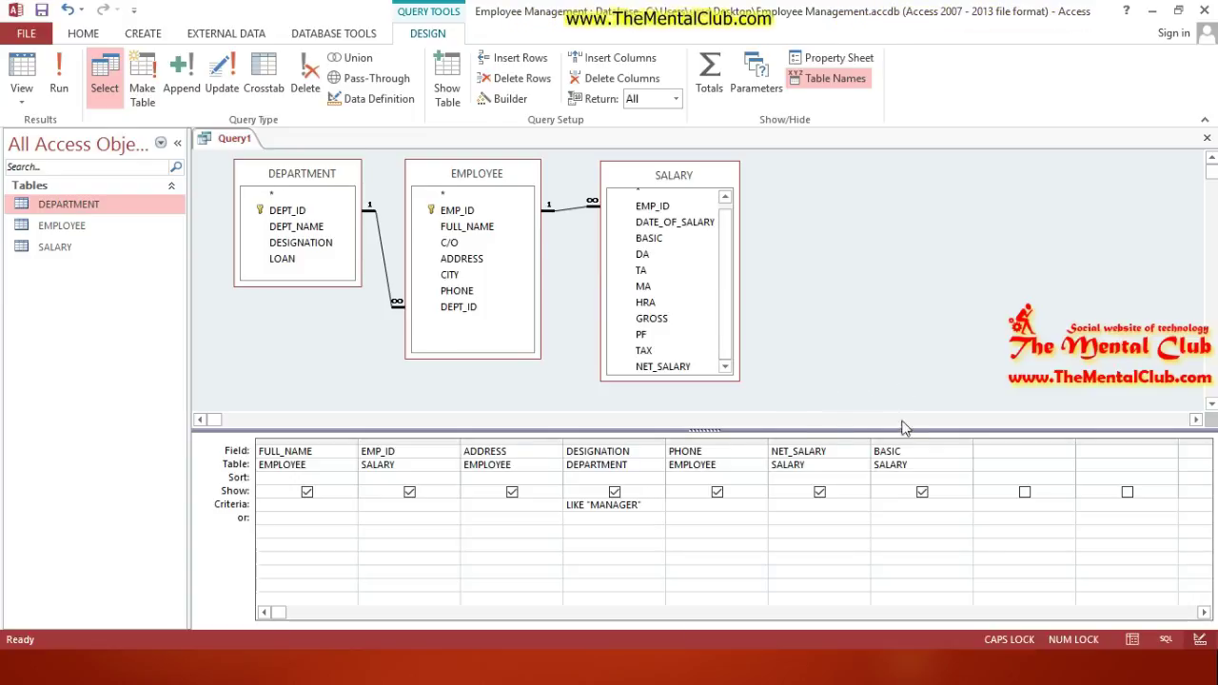
{"action": "left_click", "coordinate": [891, 506]}
{"action": "type", "text": ">=20"}
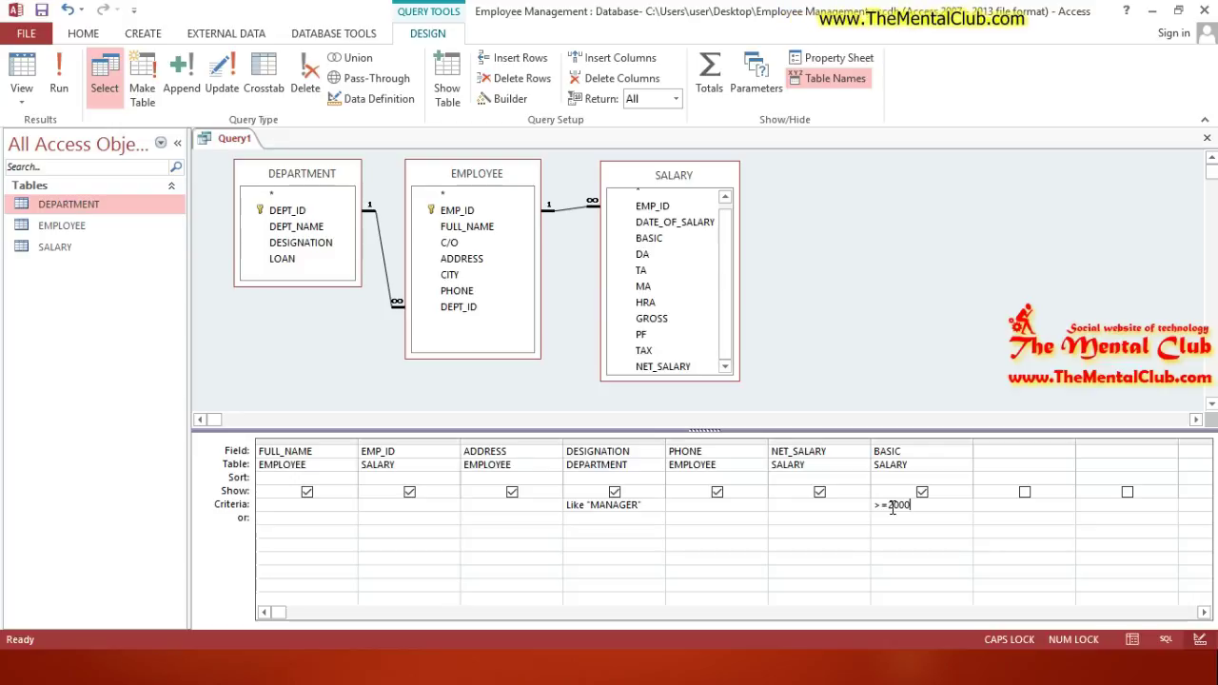
{"action": "type", "text": "00"}
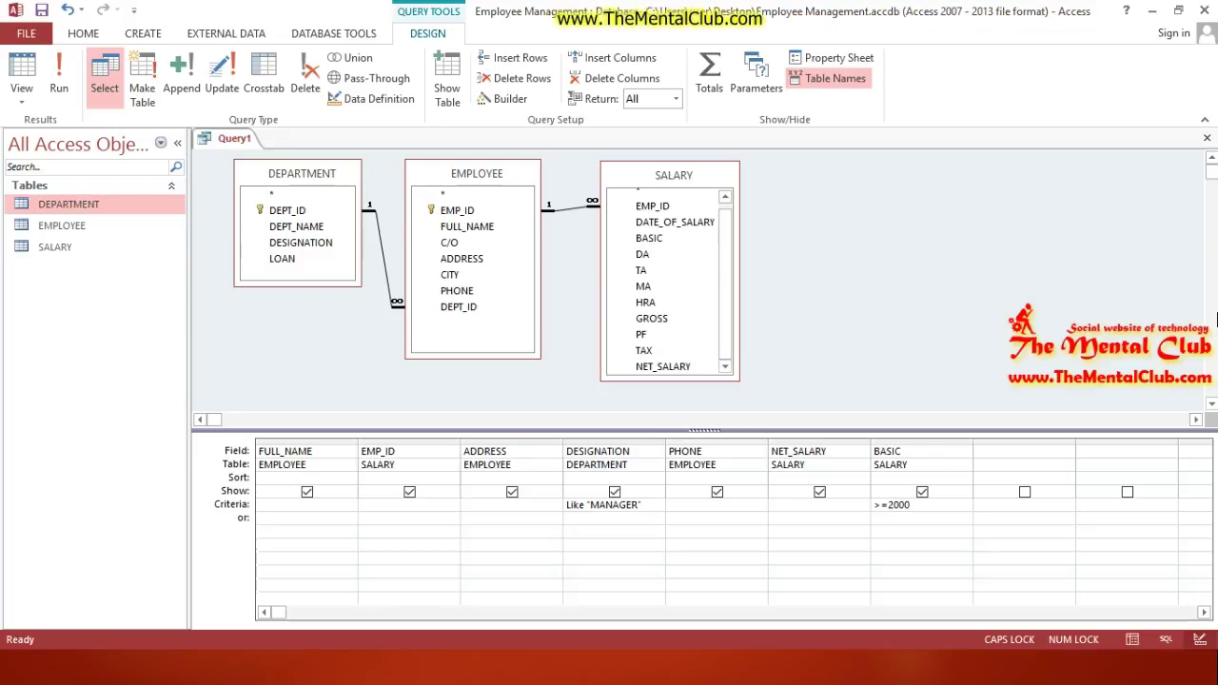
{"action": "type", "text": "0"}
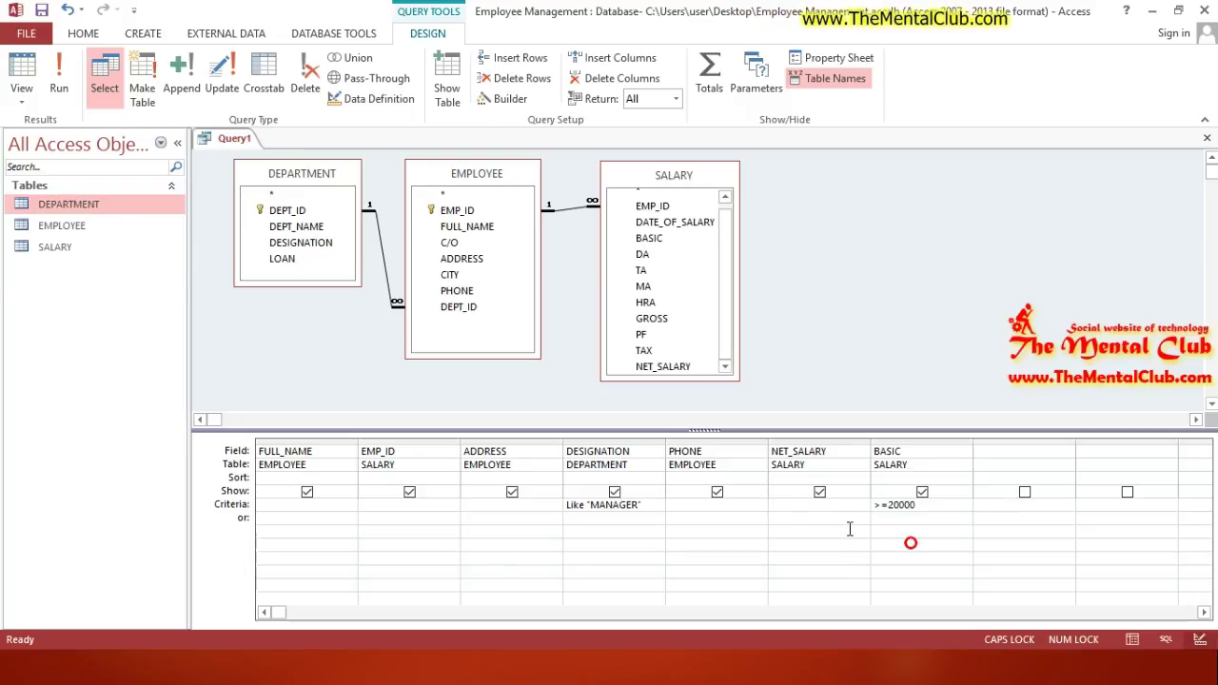
Step: Run the query to show the one manager with BASIC 40000, then close it without saving
{"action": "left_click", "coordinate": [59, 76]}
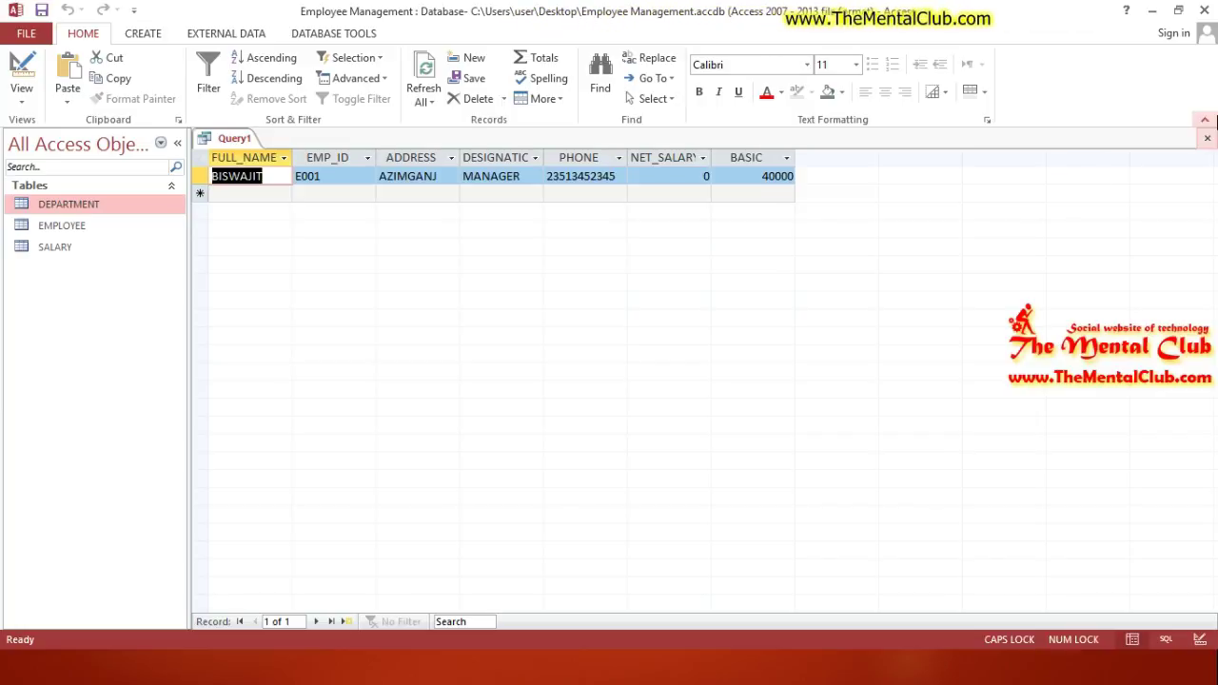
{"action": "left_click", "coordinate": [1206, 138]}
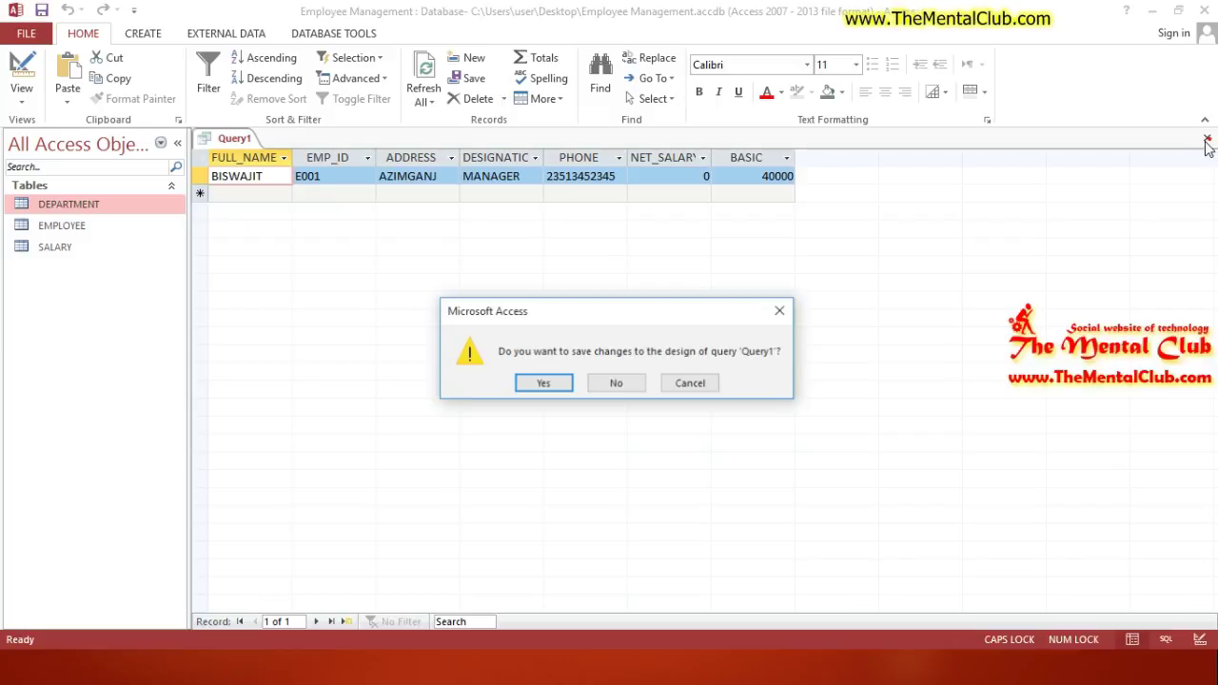
{"action": "left_click", "coordinate": [616, 382]}
{"action": "key", "text": "alt+Tab"}
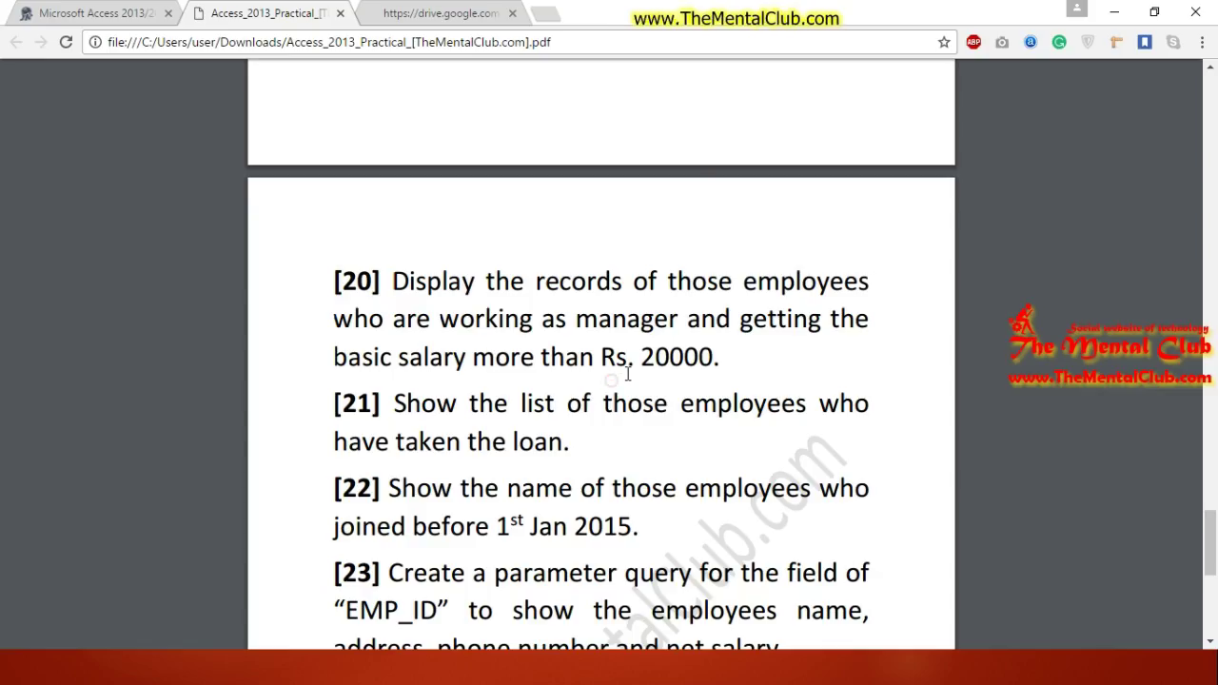
{"action": "key", "text": "alt+Tab"}
{"action": "key", "text": "alt+Tab"}
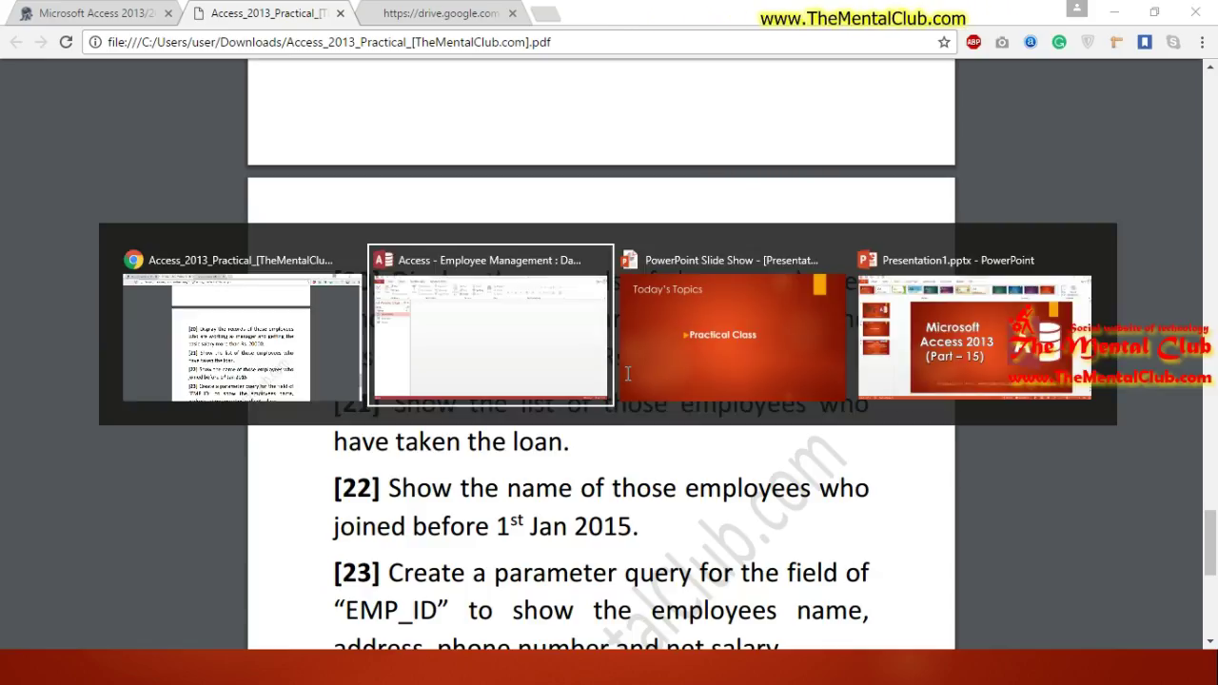